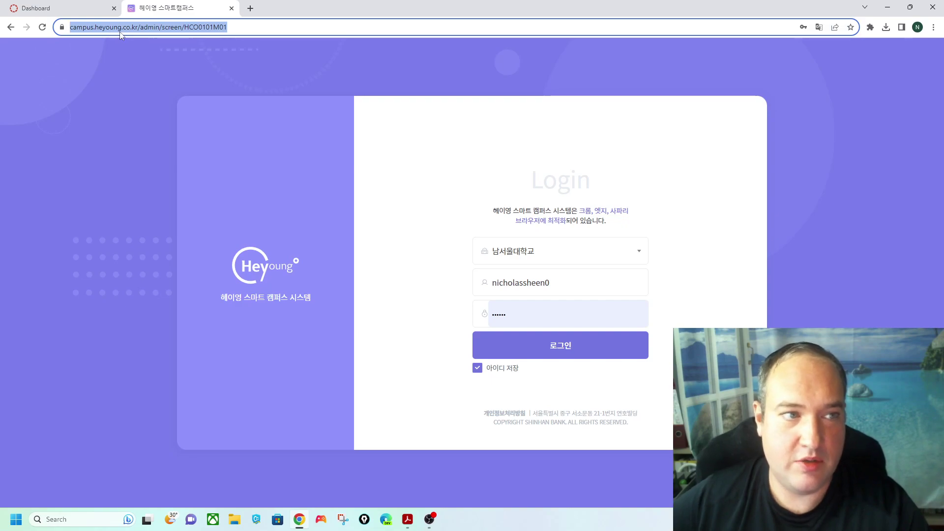
# - Log in under 남서울대학교 and open the attendance sheet for the first 대학영어2 class
pyautogui.click(531, 242)
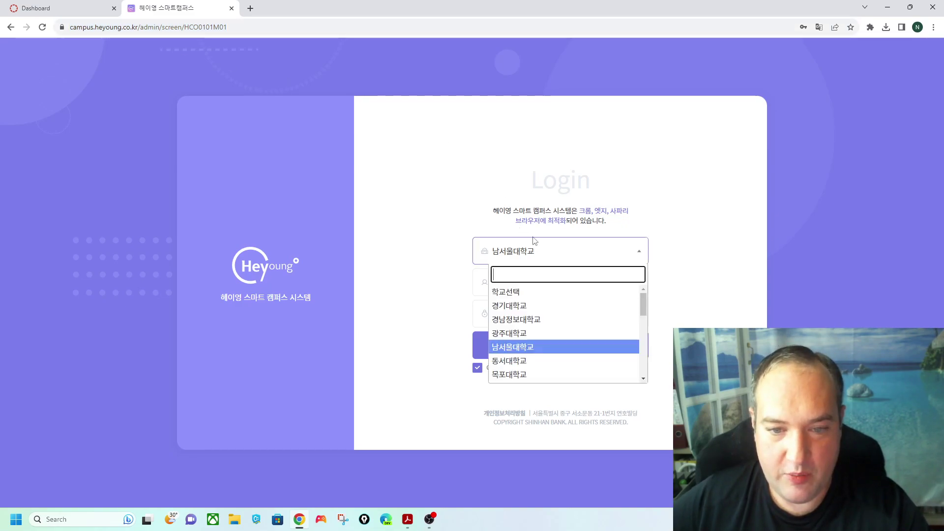
pyautogui.click(534, 351)
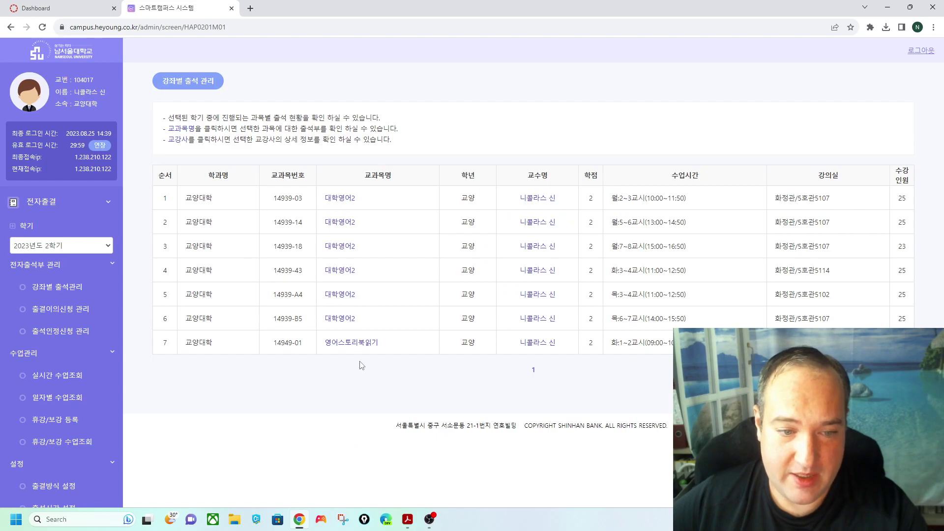
pyautogui.click(340, 199)
pyautogui.scroll(-8, 389, 324)
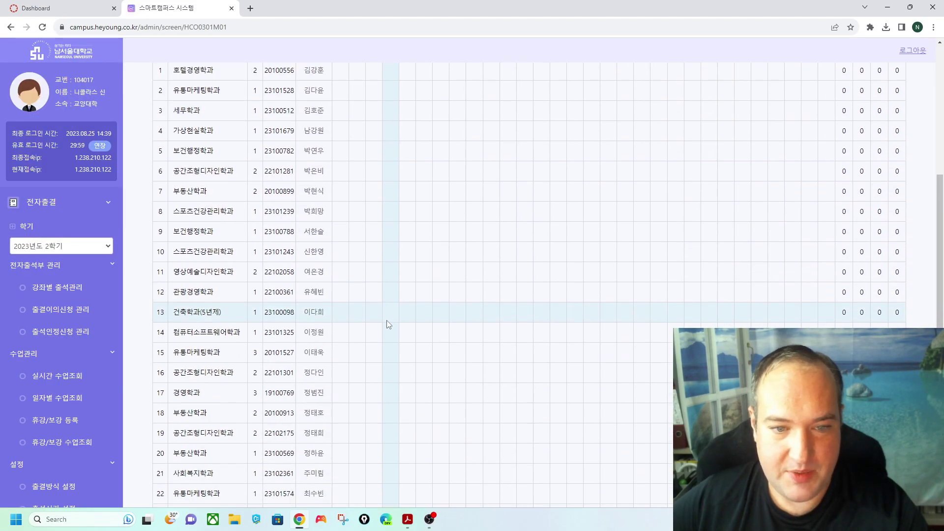
pyautogui.scroll(5, 393, 338)
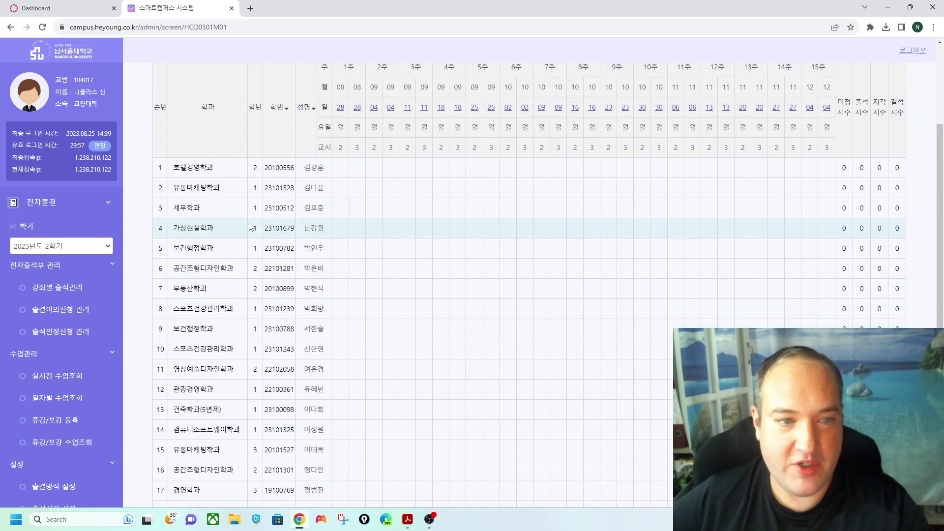
# - View the row 6 student's details, close the popup, and switch to the Canvas dashboard
pyautogui.click(313, 268)
pyautogui.click(517, 221)
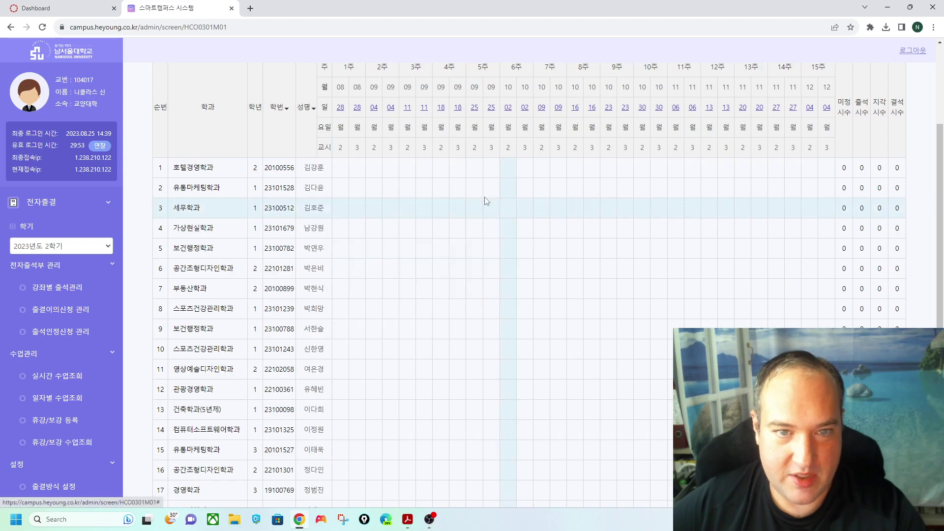
pyautogui.scroll(2, 213, 99)
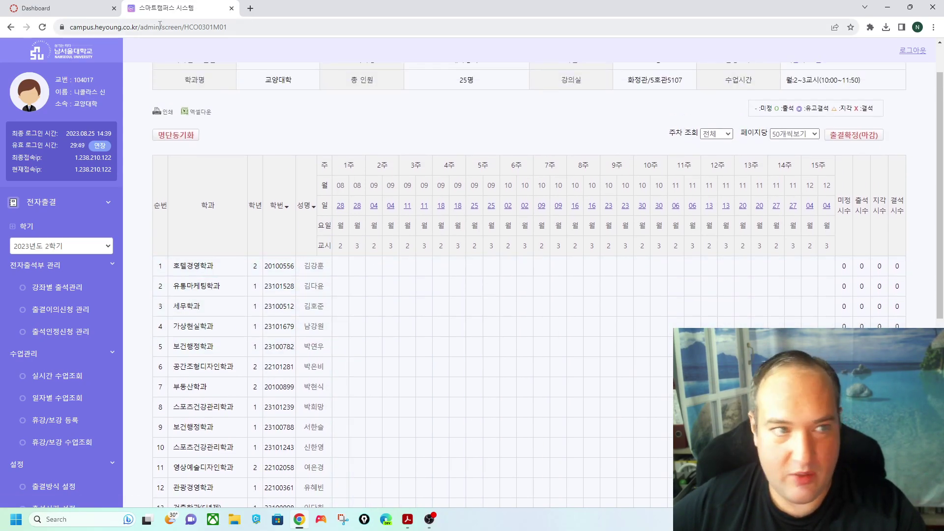
pyautogui.click(99, 7)
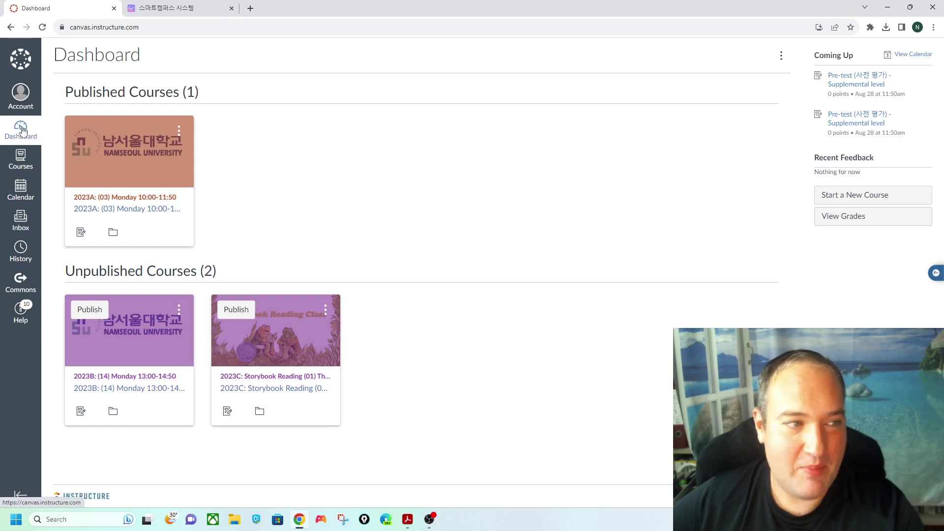
# - Go from the dashboard through the Courses menu to the All Courses list
pyautogui.click(21, 94)
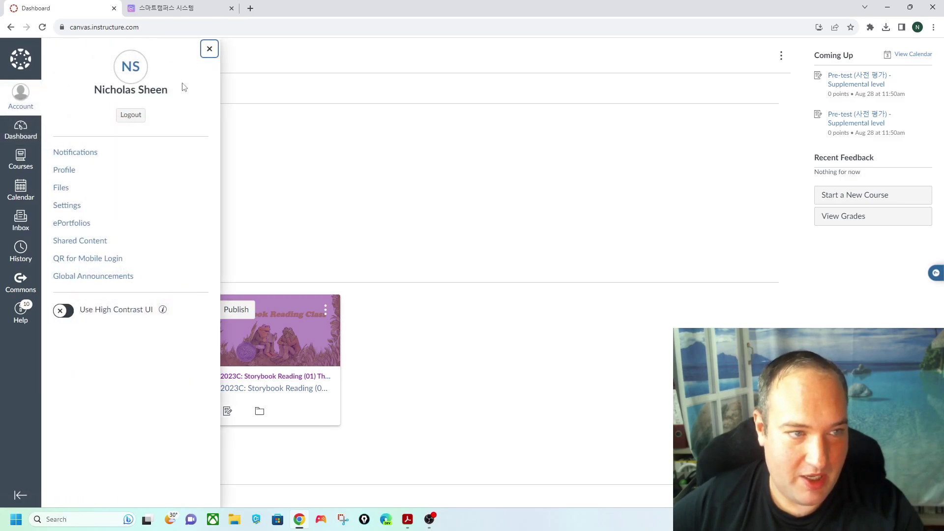
pyautogui.click(209, 50)
pyautogui.click(30, 136)
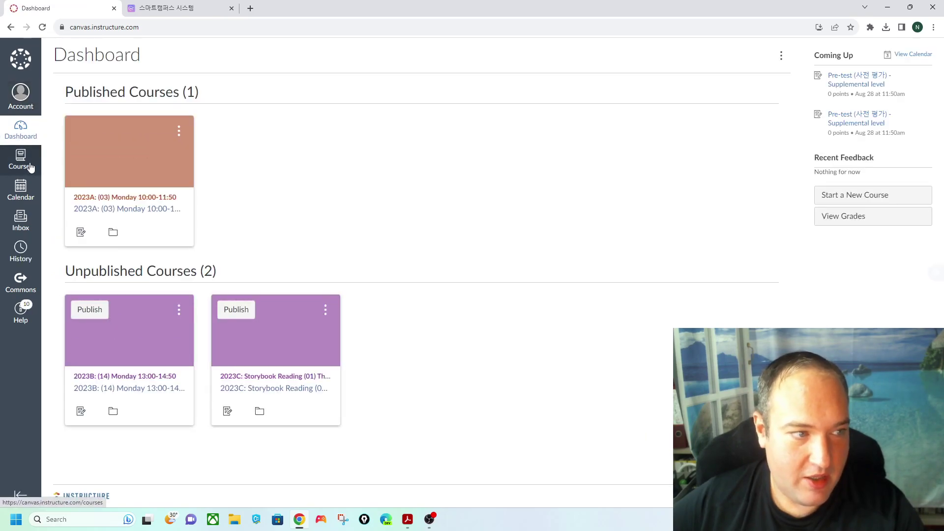
pyautogui.click(23, 161)
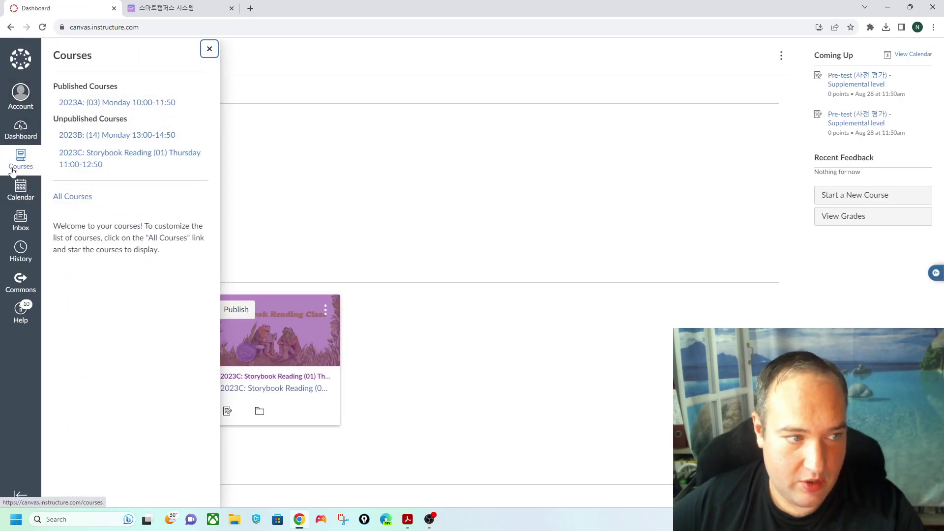
pyautogui.click(77, 198)
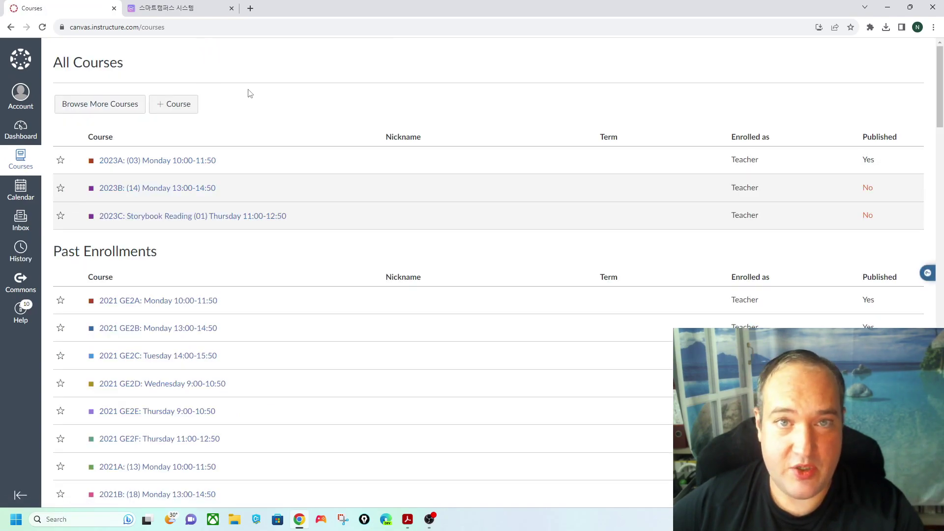
# - Create a new course named 'Sample Class'
pyautogui.click(175, 108)
pyautogui.click(472, 276)
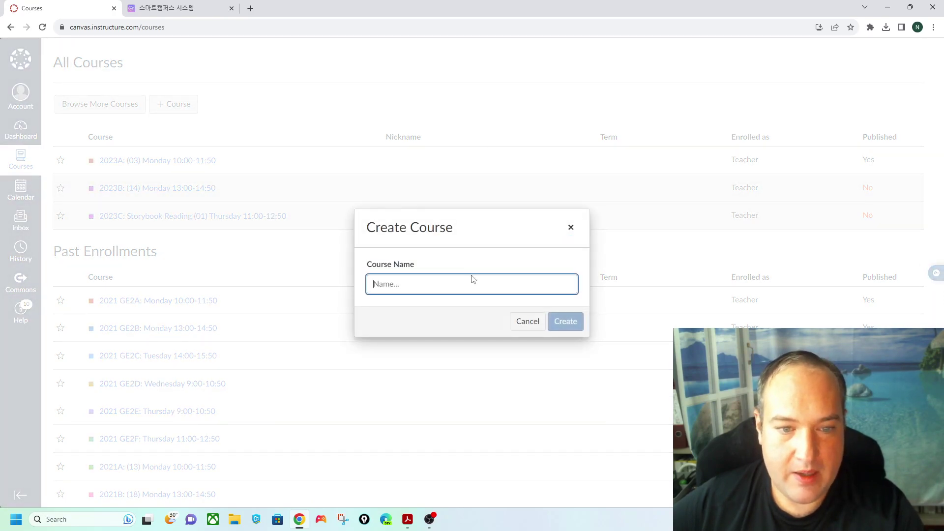
pyautogui.write('Sample Class')
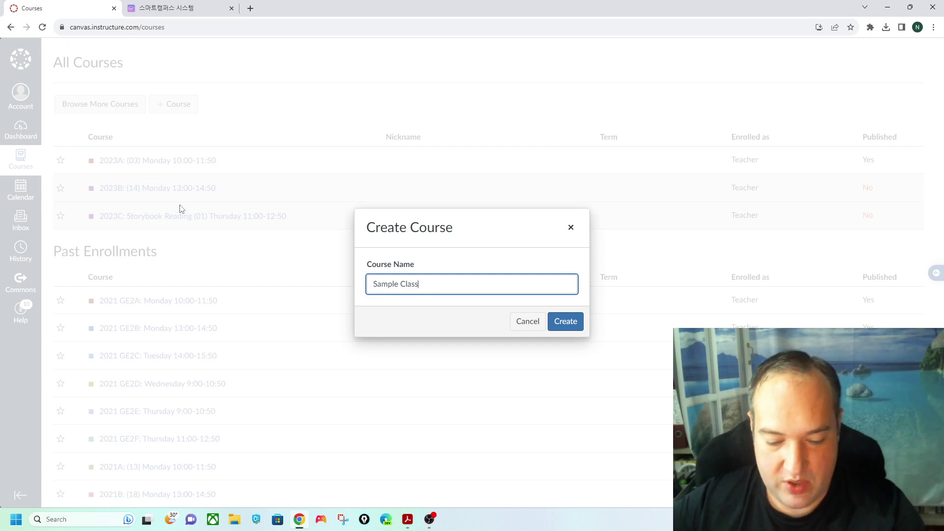
pyautogui.click(565, 321)
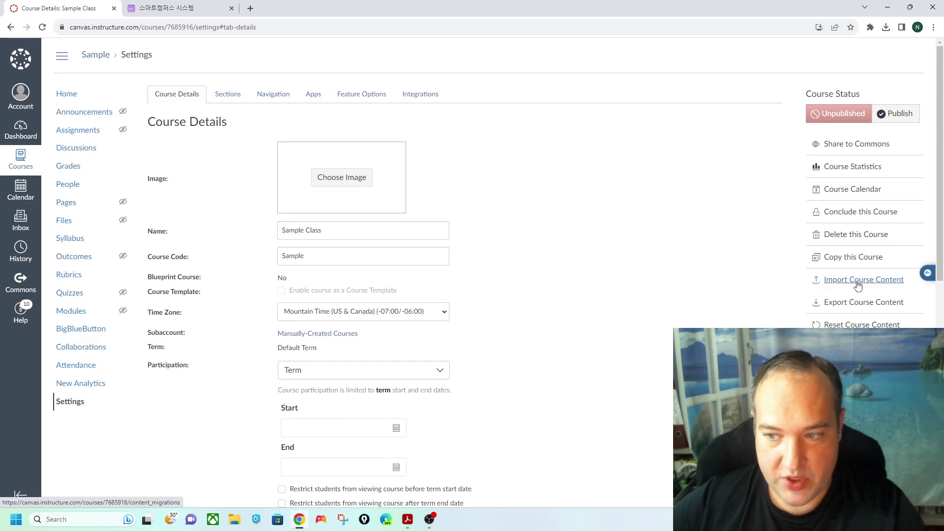
# - Import all content from the Canvas course export package Class Template.imscc
pyautogui.click(858, 281)
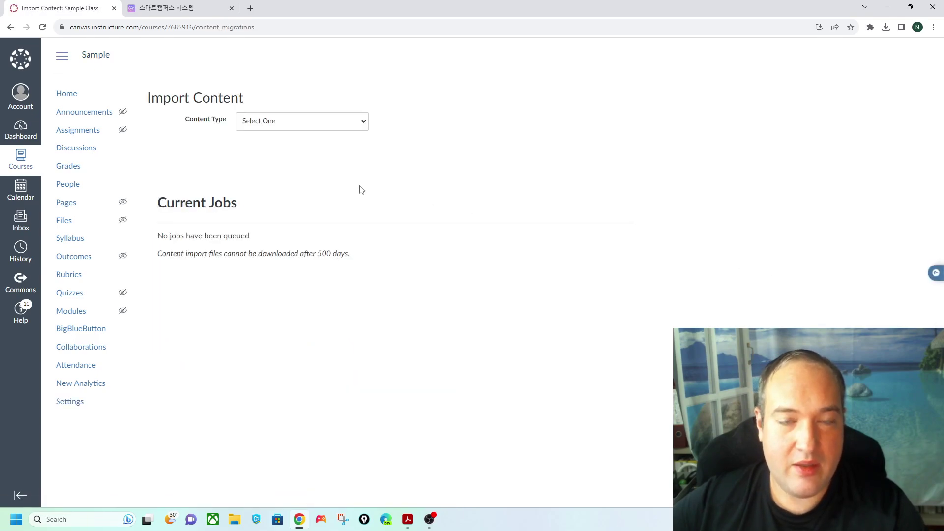
pyautogui.click(320, 129)
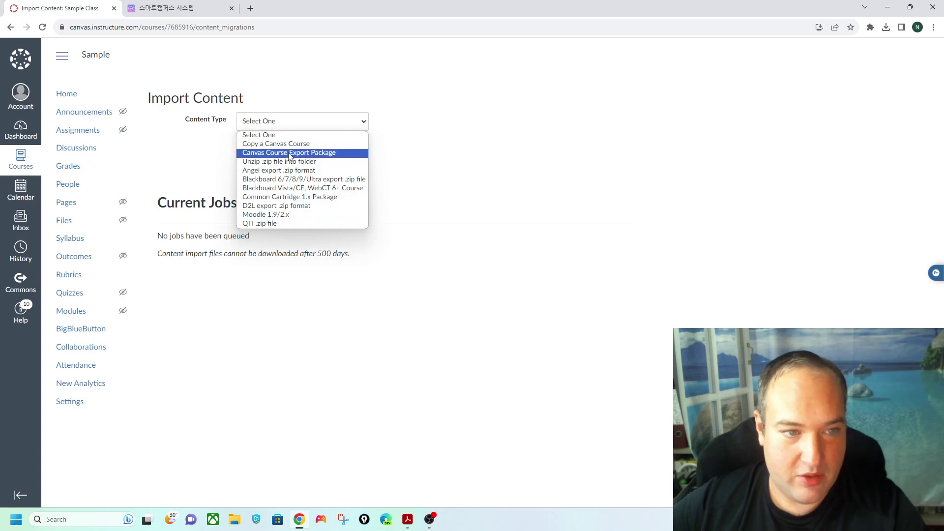
pyautogui.click(290, 156)
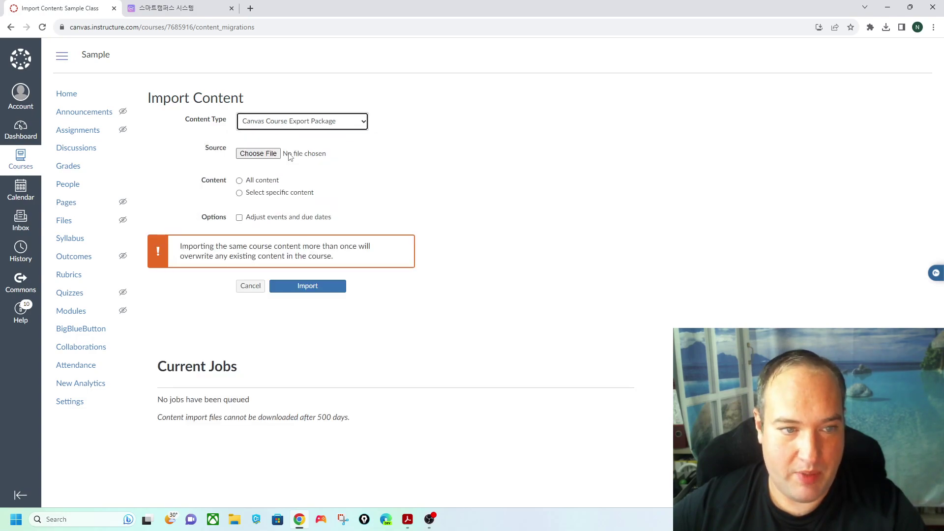
pyautogui.click(240, 181)
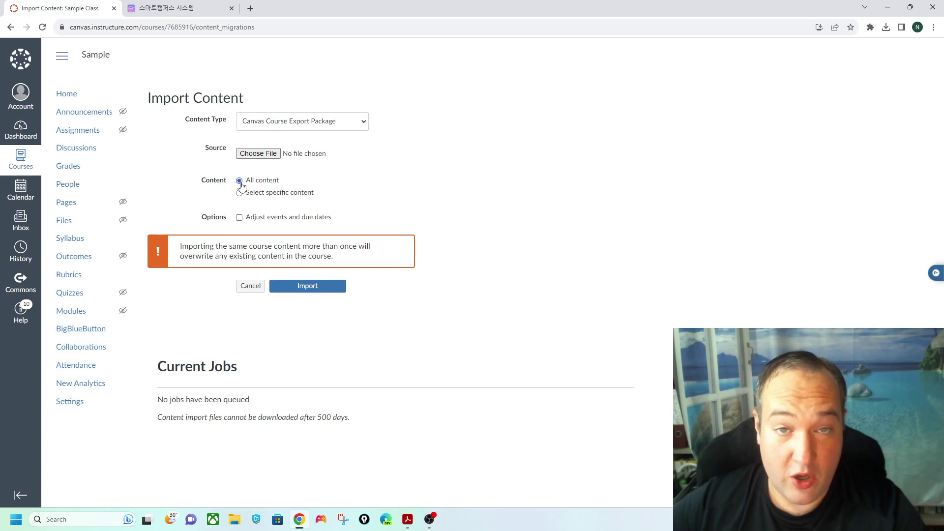
pyautogui.click(259, 153)
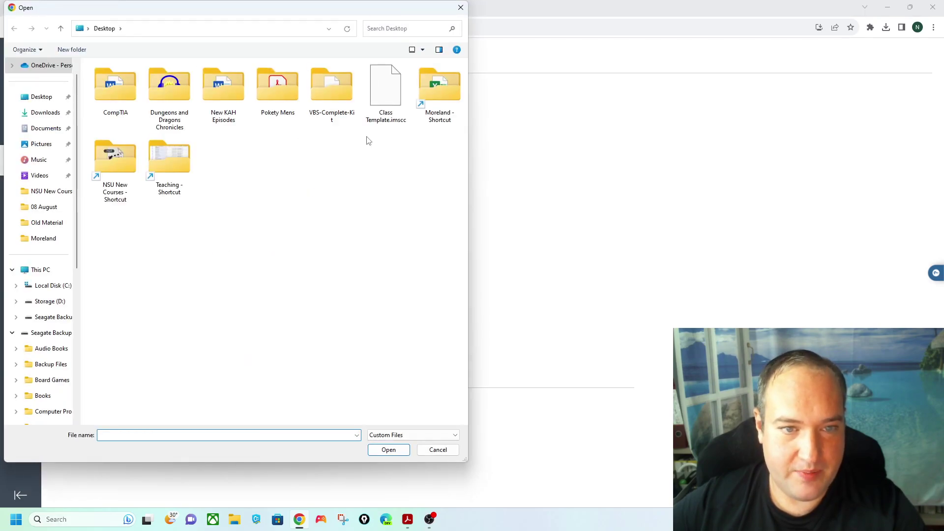
pyautogui.click(384, 109)
pyautogui.click(389, 450)
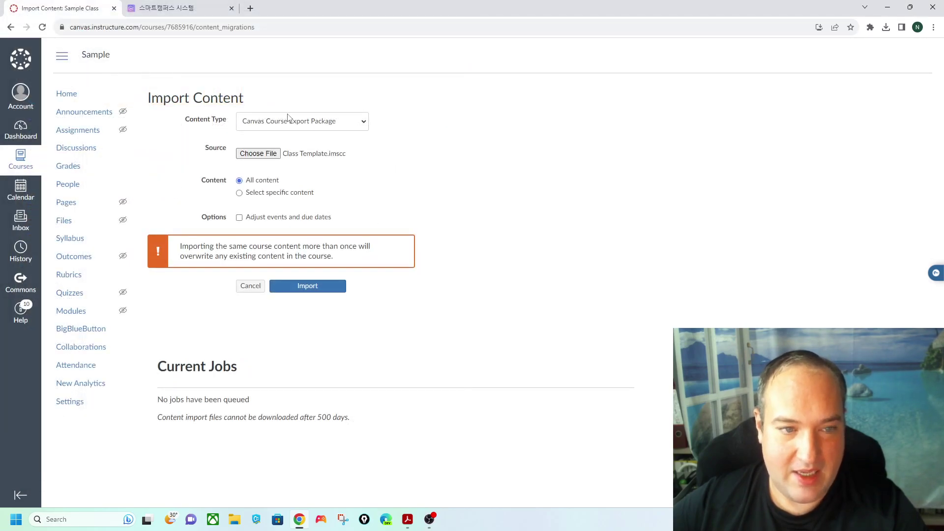
pyautogui.click(317, 289)
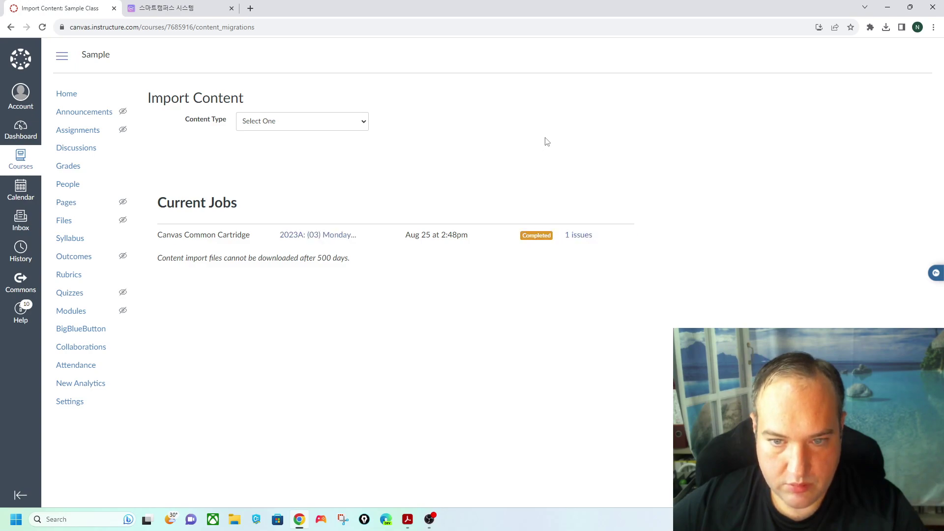
# - Read the Edpuzzle import issue, then publish Sample Class from its home page
pyautogui.click(591, 235)
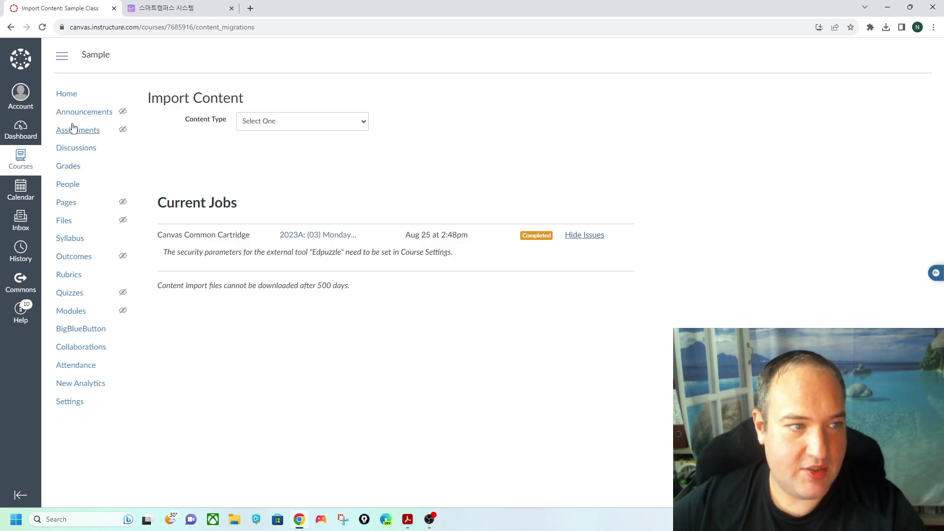
pyautogui.click(71, 101)
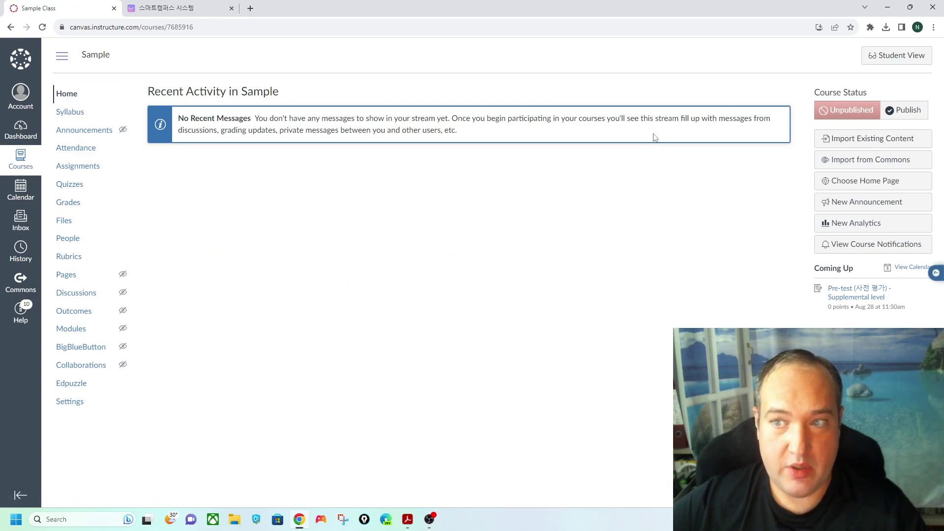
pyautogui.click(901, 117)
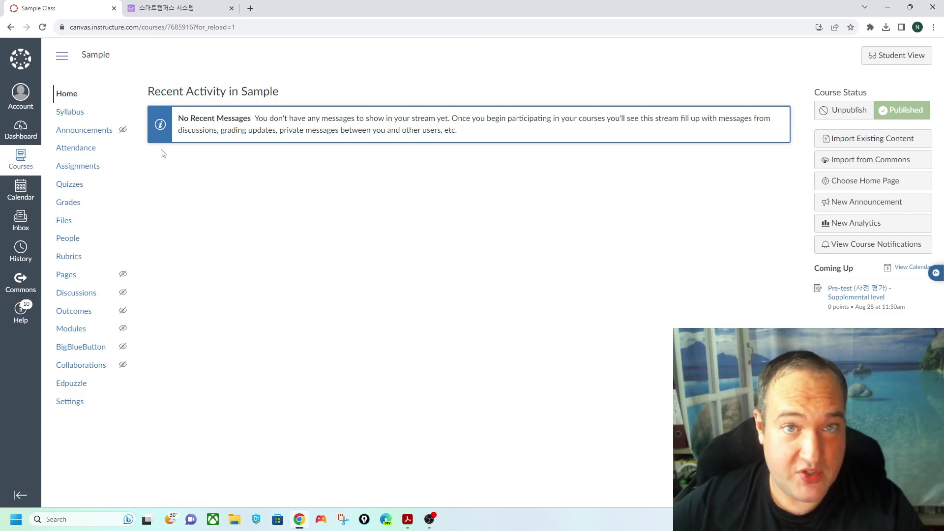
# - On the People page, add a first student by e-mail address and give them a name
pyautogui.click(62, 239)
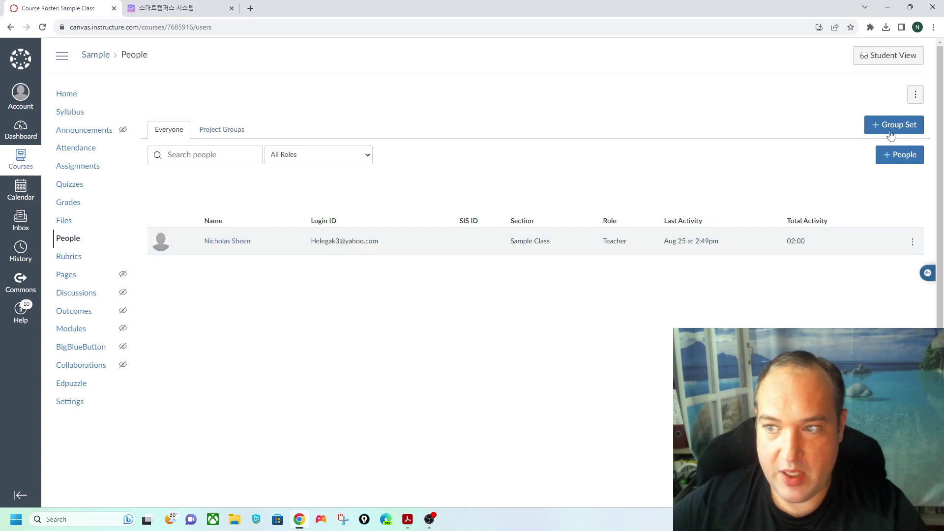
pyautogui.click(901, 161)
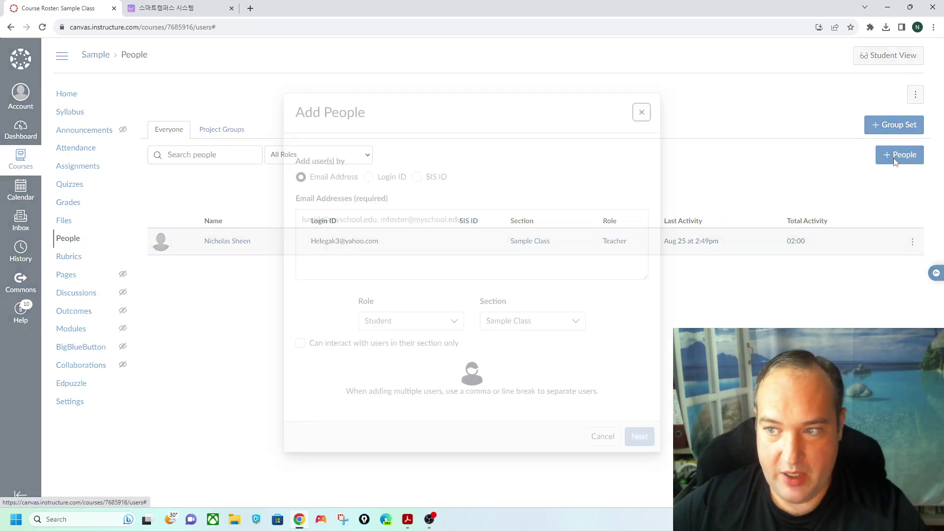
pyautogui.click(492, 222)
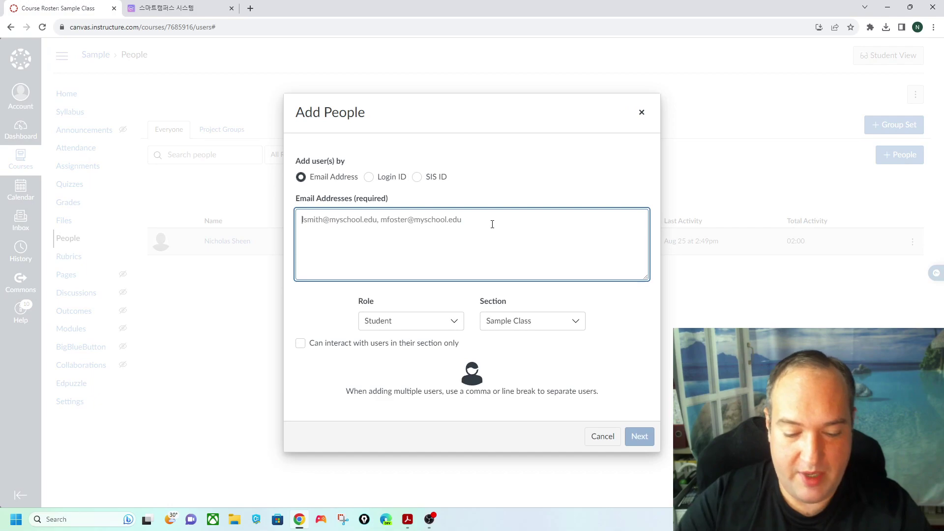
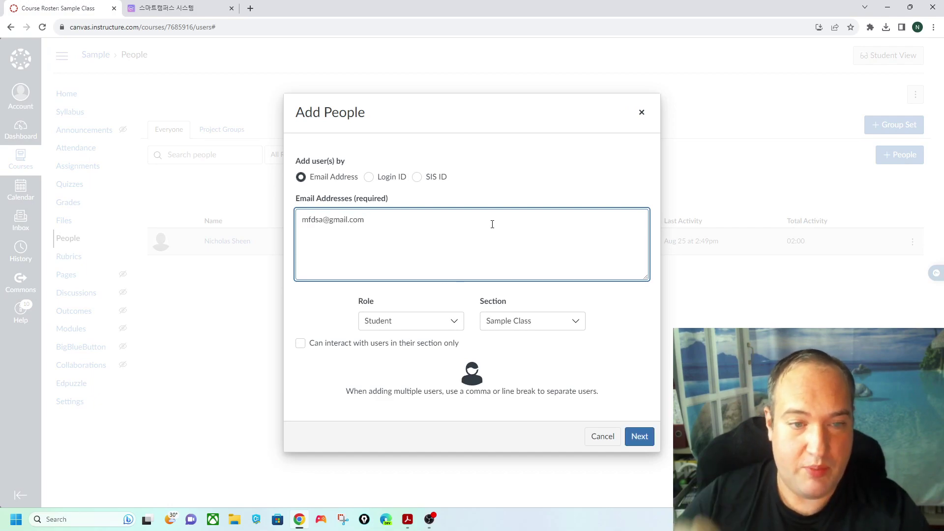
pyautogui.click(639, 435)
pyautogui.click(364, 308)
pyautogui.write('Tom')
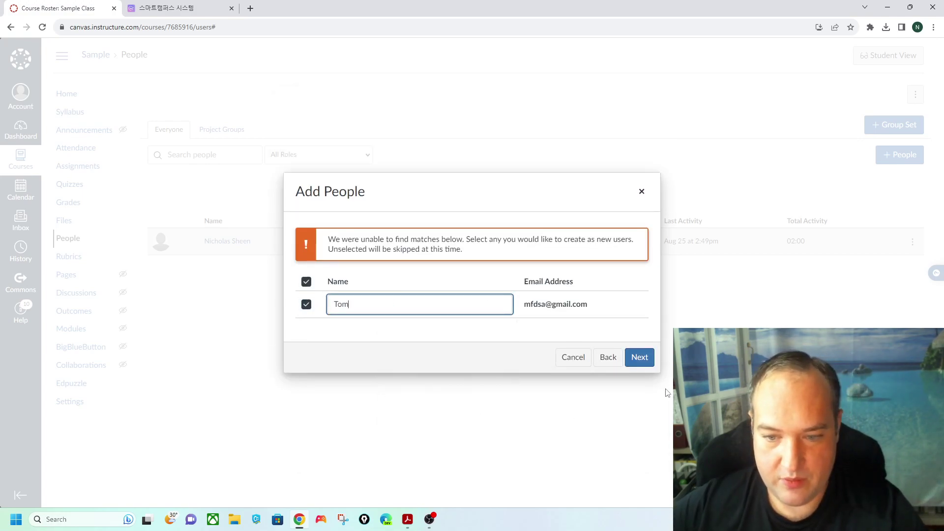
pyautogui.click(639, 357)
pyautogui.click(621, 335)
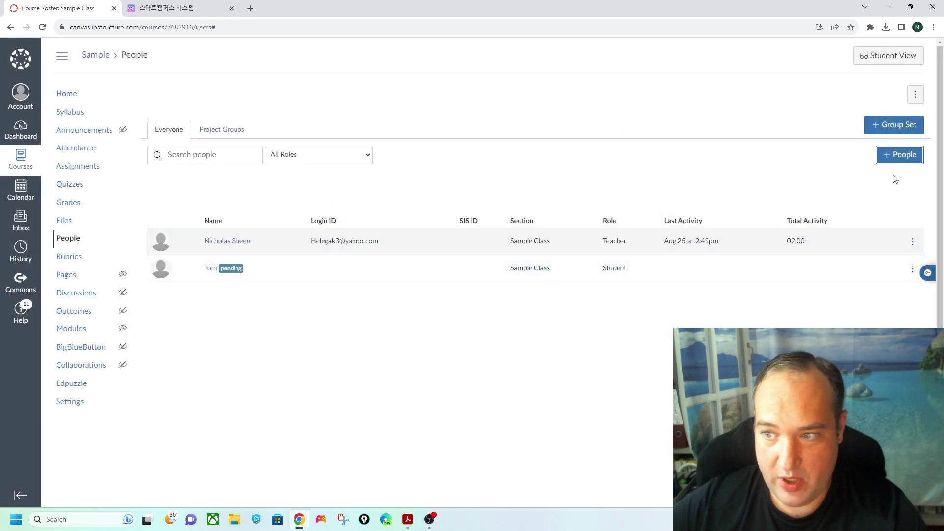
# - Add a second student by e-mail address, naming the new user
pyautogui.click(895, 156)
pyautogui.click(404, 267)
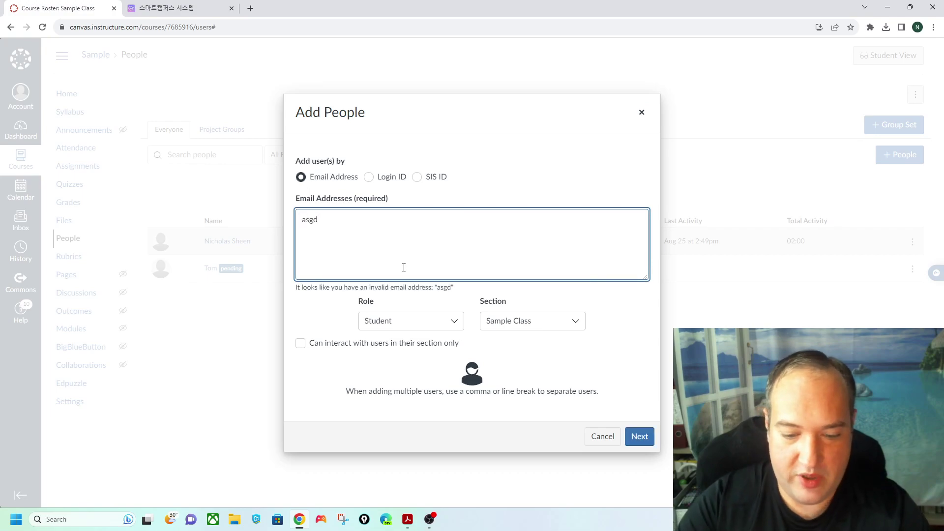
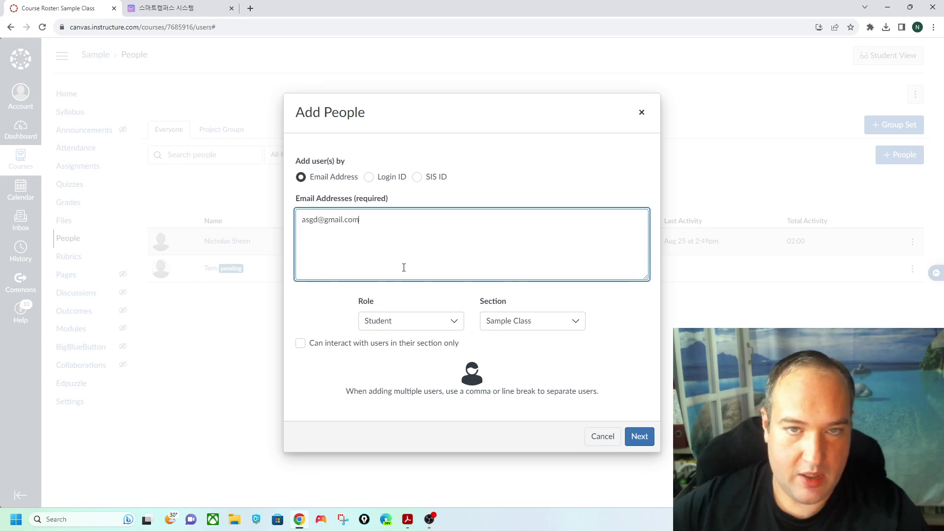
pyautogui.click(638, 436)
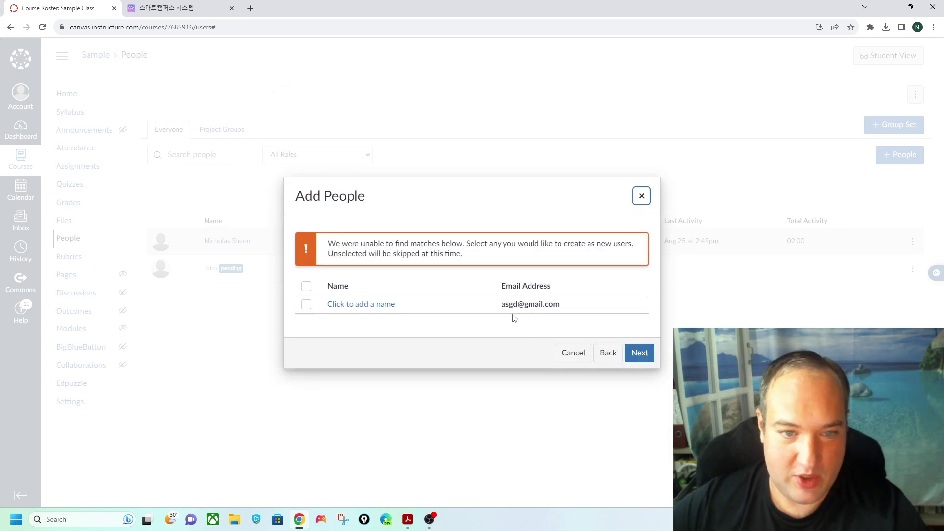
pyautogui.click(397, 306)
pyautogui.write('twreg')
pyautogui.click(639, 356)
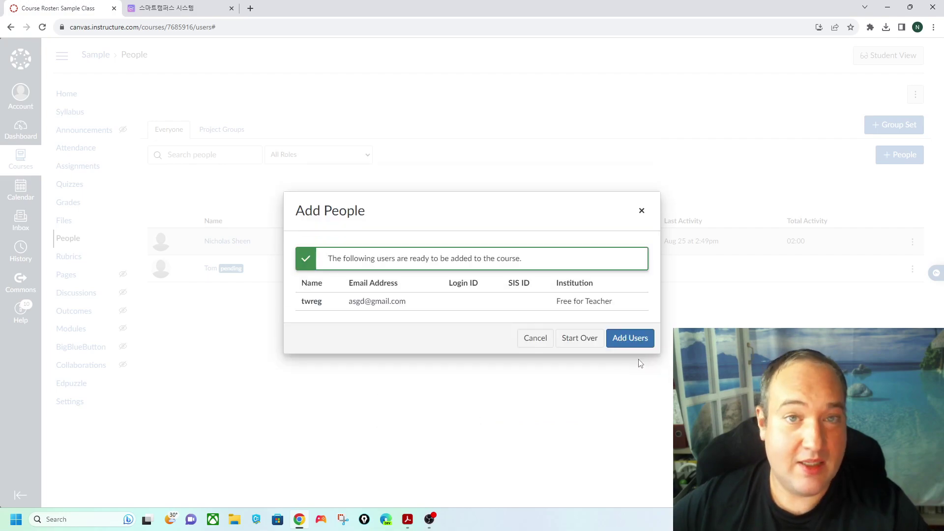
pyautogui.click(639, 339)
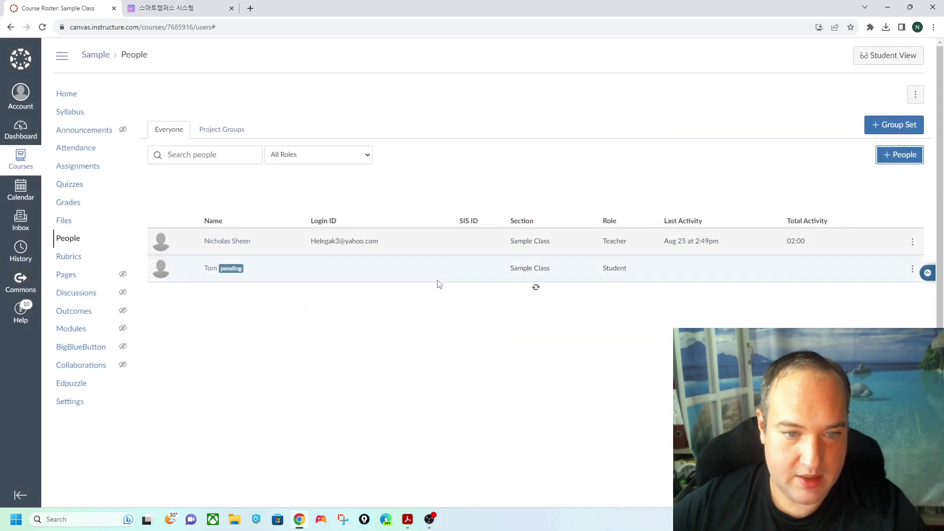
# - Add a third student by e-mail address with a Korean name
pyautogui.click(906, 155)
pyautogui.click(444, 226)
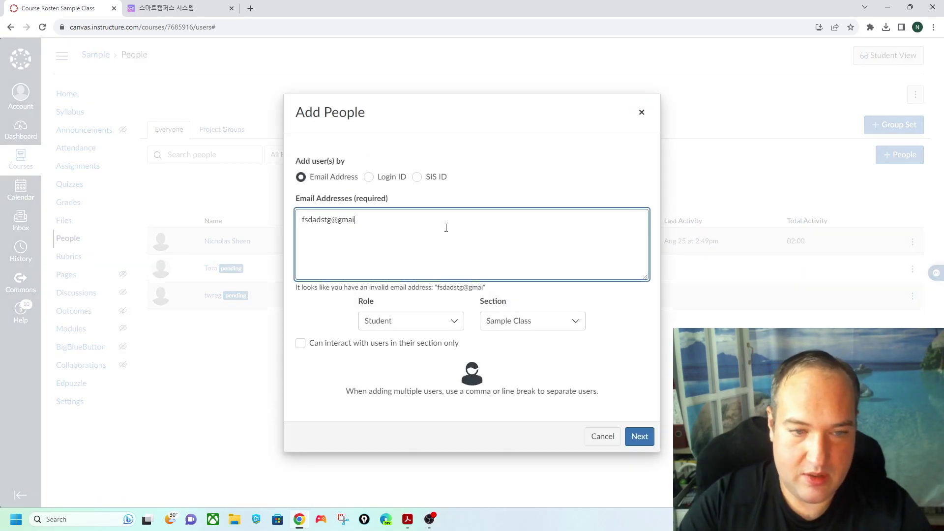
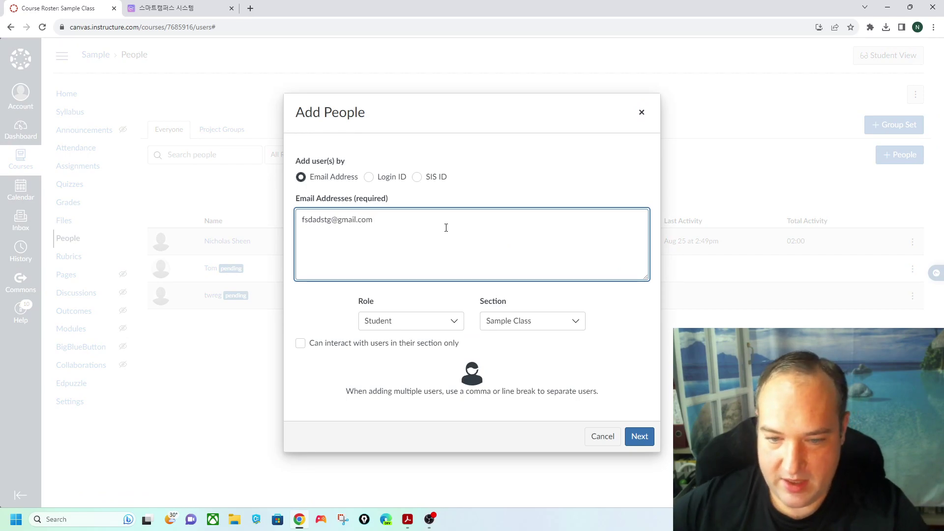
pyautogui.click(638, 437)
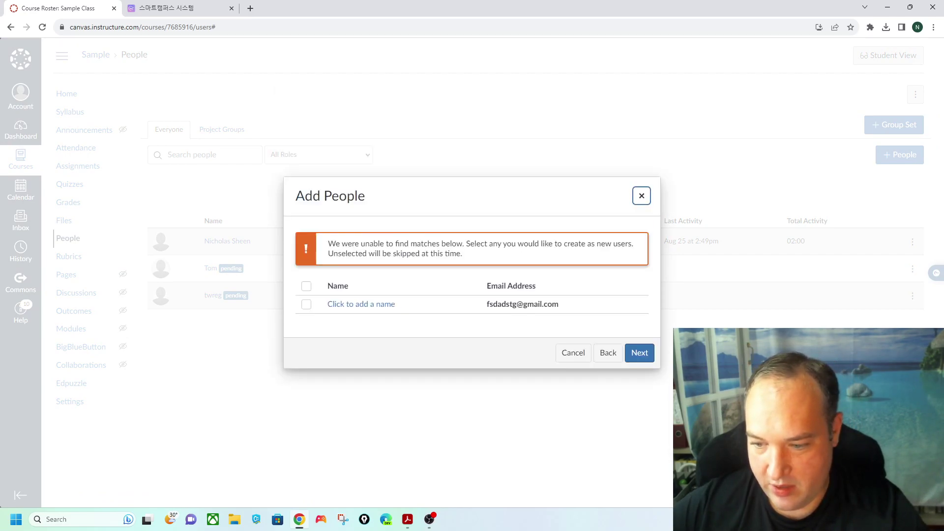
pyautogui.click(360, 304)
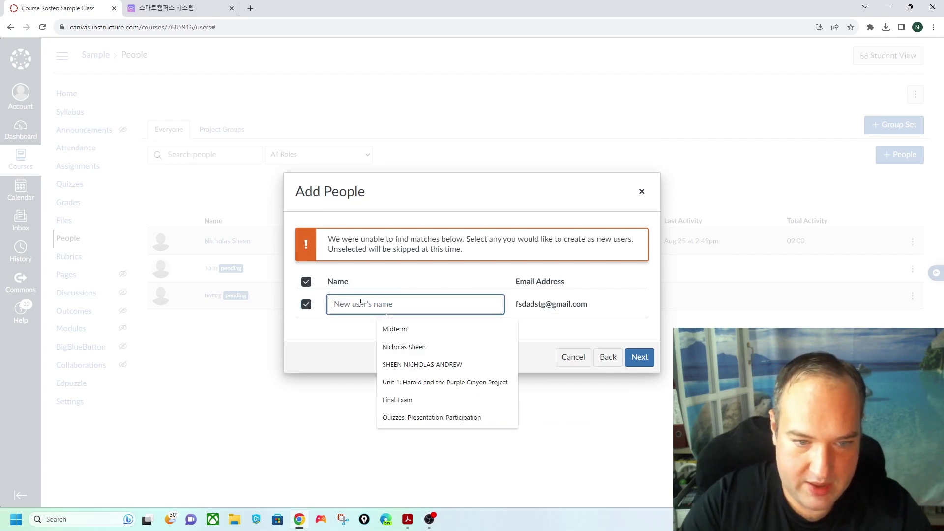
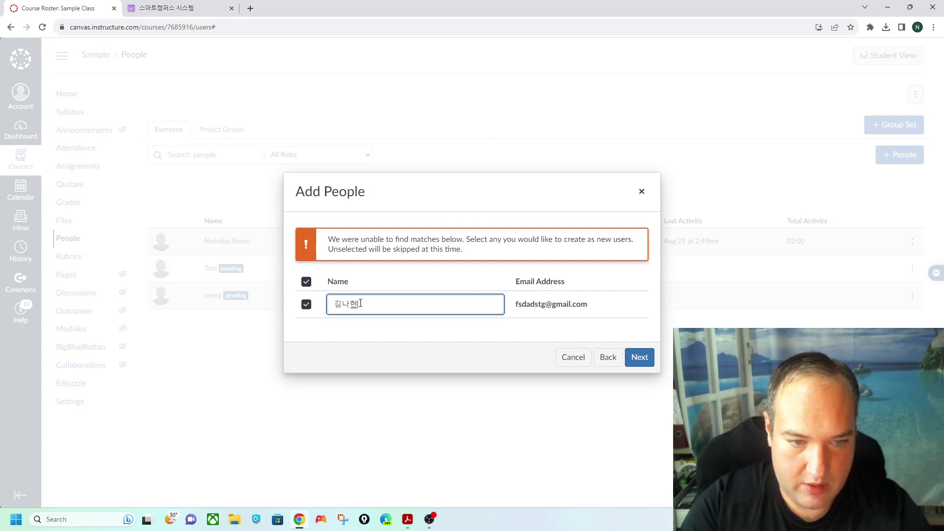
pyautogui.click(638, 357)
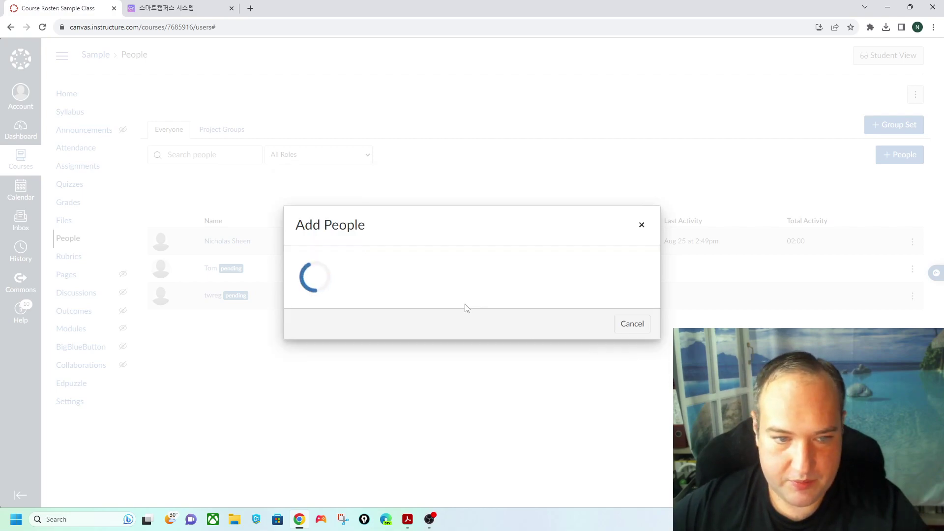
pyautogui.click(629, 337)
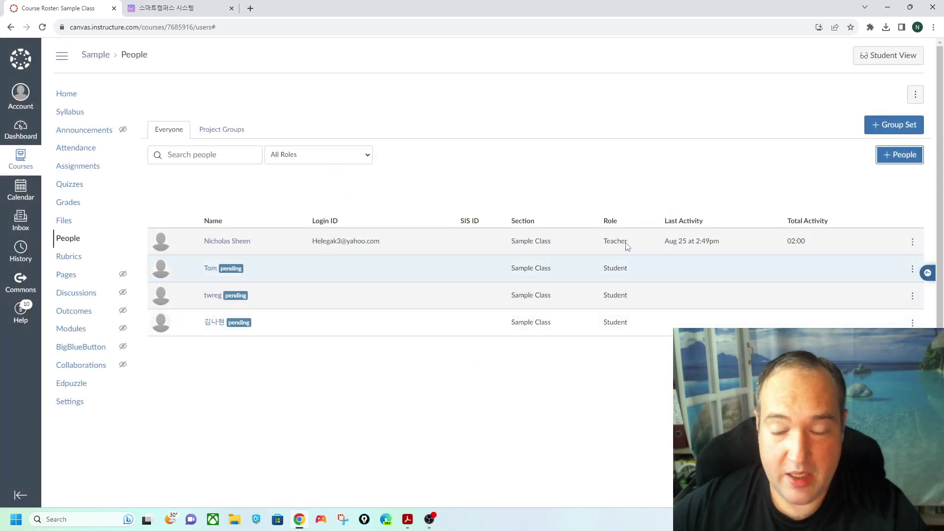
# - Add a fourth student by Gmail address, fixing typos, and give them a Korean name
pyautogui.click(897, 156)
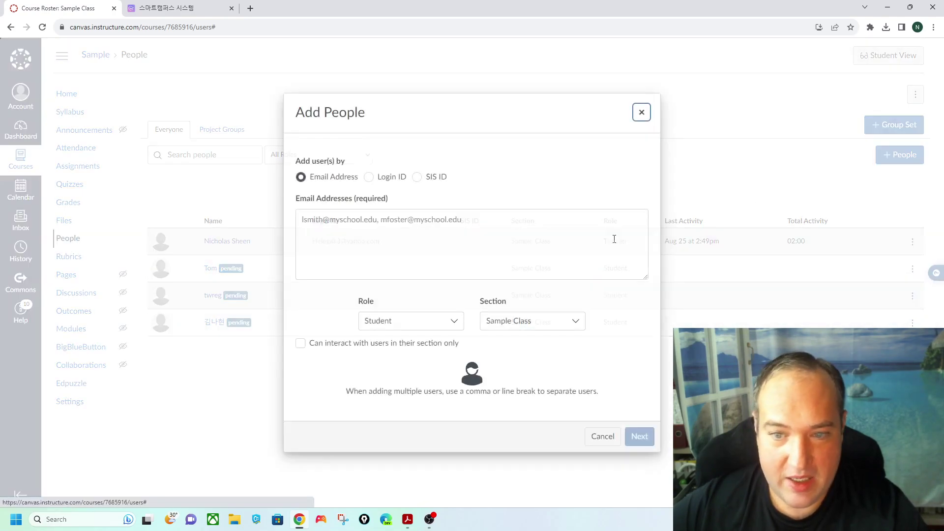
pyautogui.click(509, 242)
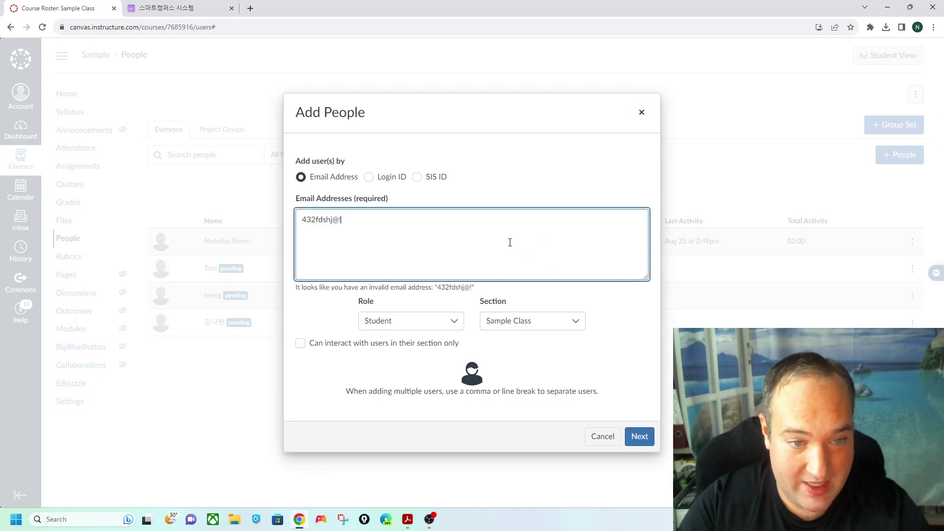
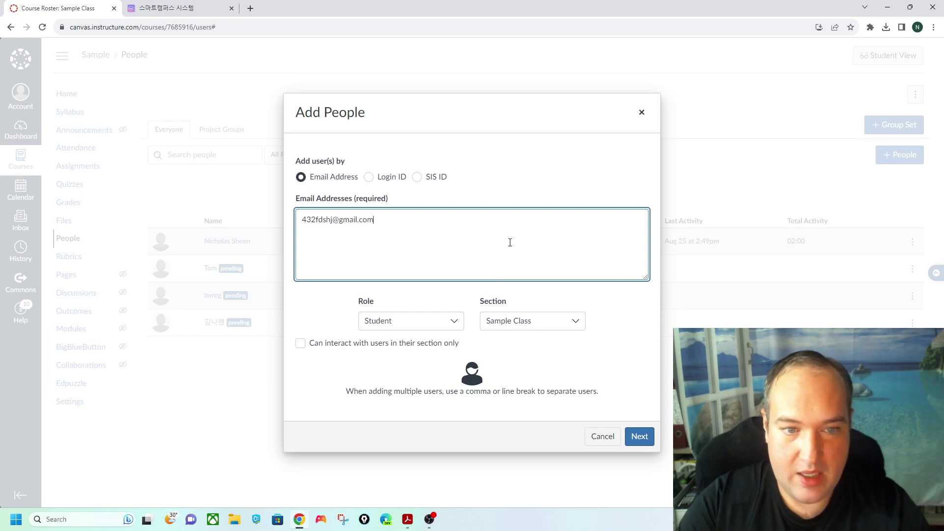
pyautogui.click(638, 436)
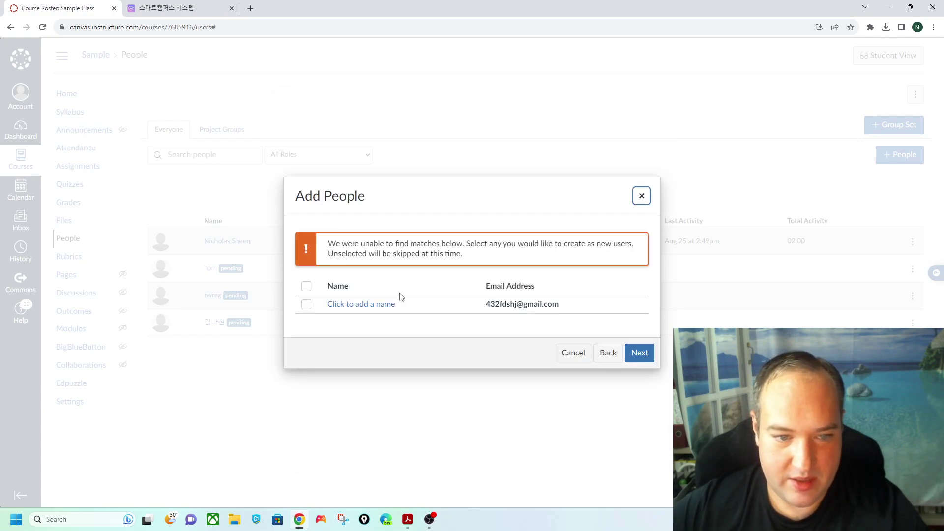
pyautogui.click(366, 300)
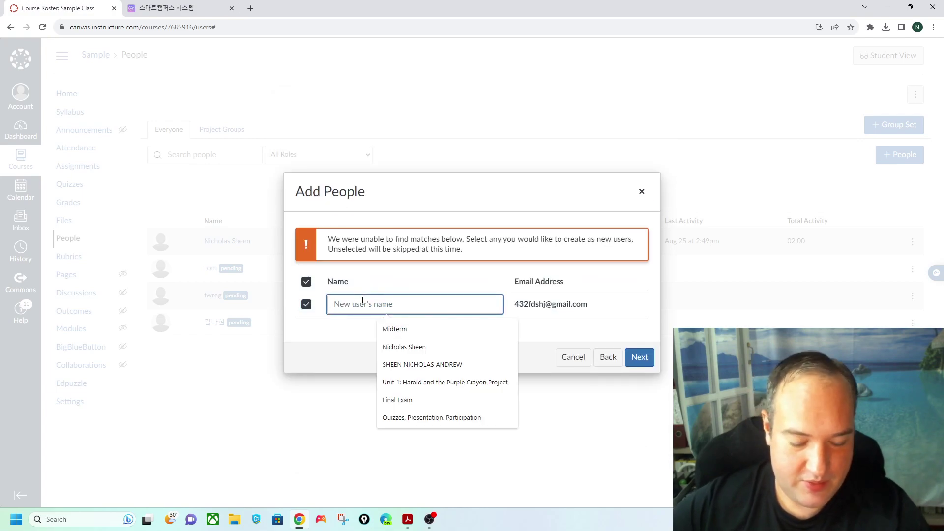
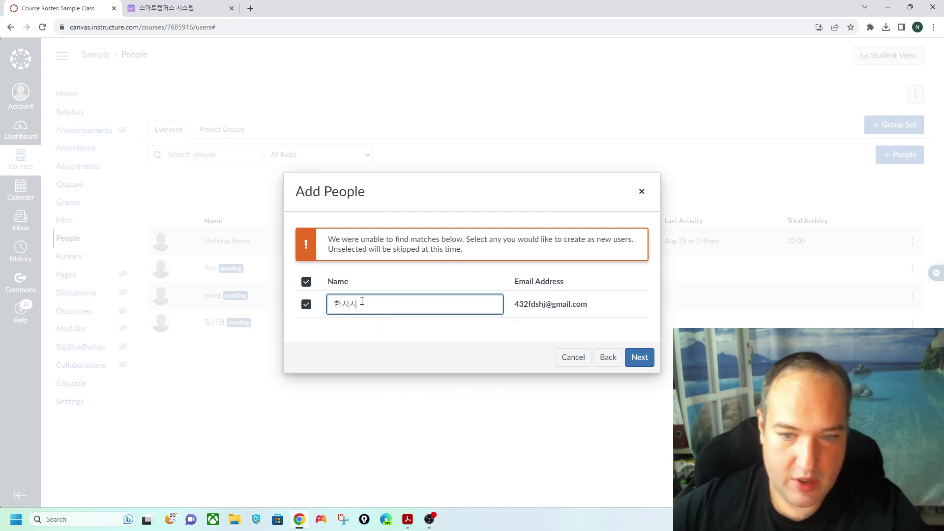
pyautogui.click(637, 358)
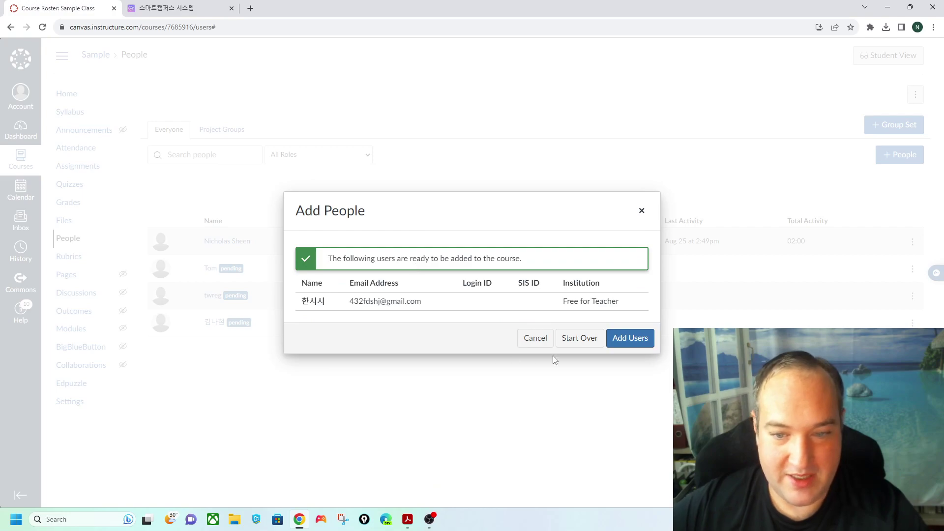
pyautogui.click(627, 336)
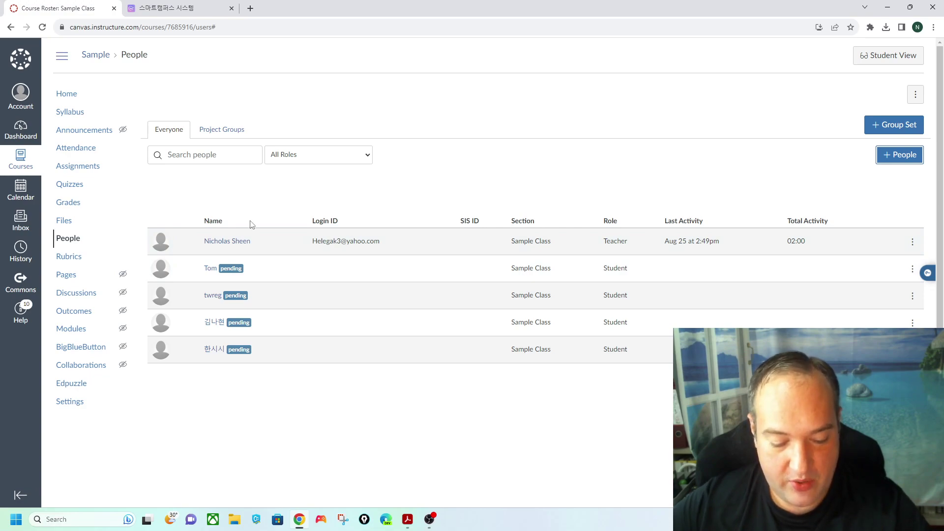
# - Delete the empty Assignments group from the course's Assignments page and confirm
pyautogui.click(93, 172)
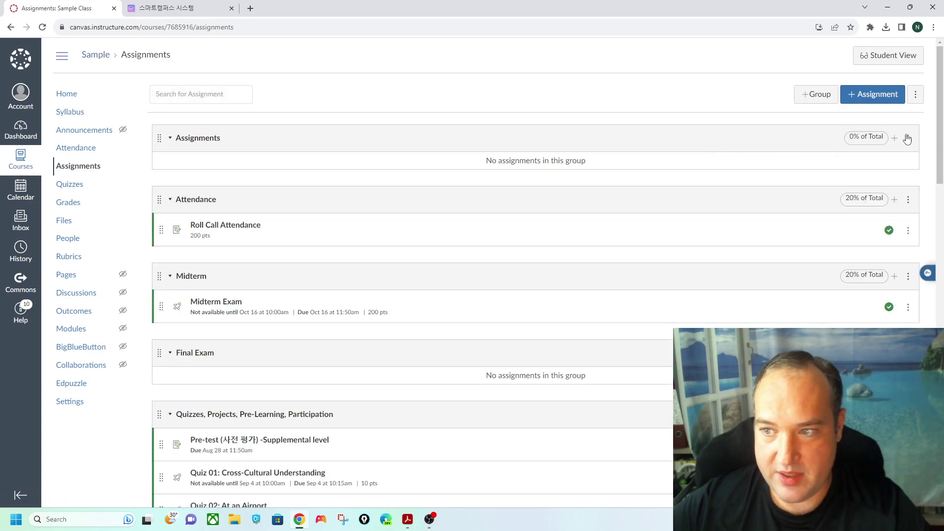
pyautogui.click(908, 138)
pyautogui.click(871, 181)
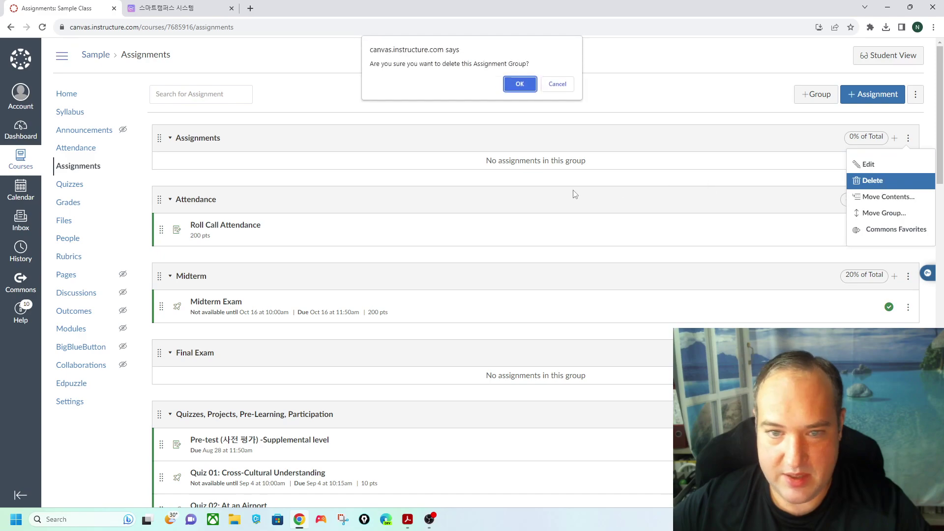
pyautogui.click(520, 84)
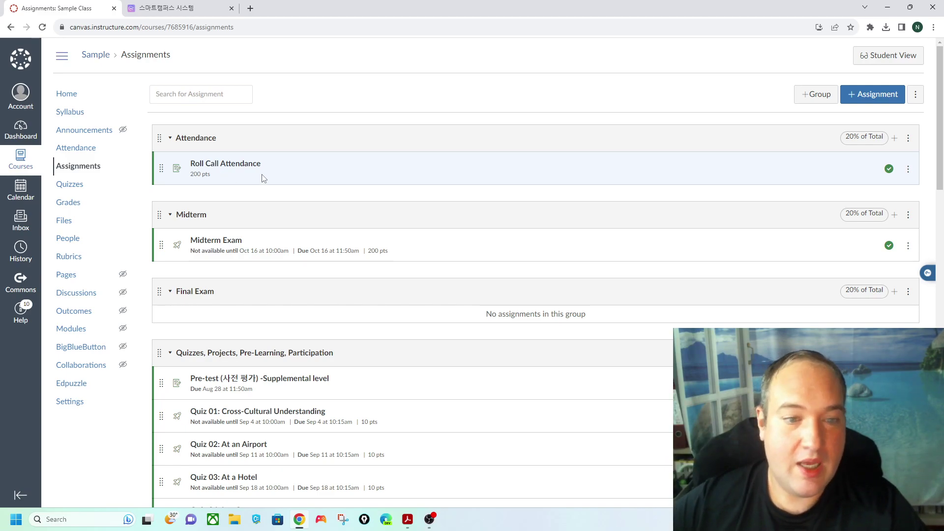
pyautogui.click(907, 293)
pyautogui.click(886, 318)
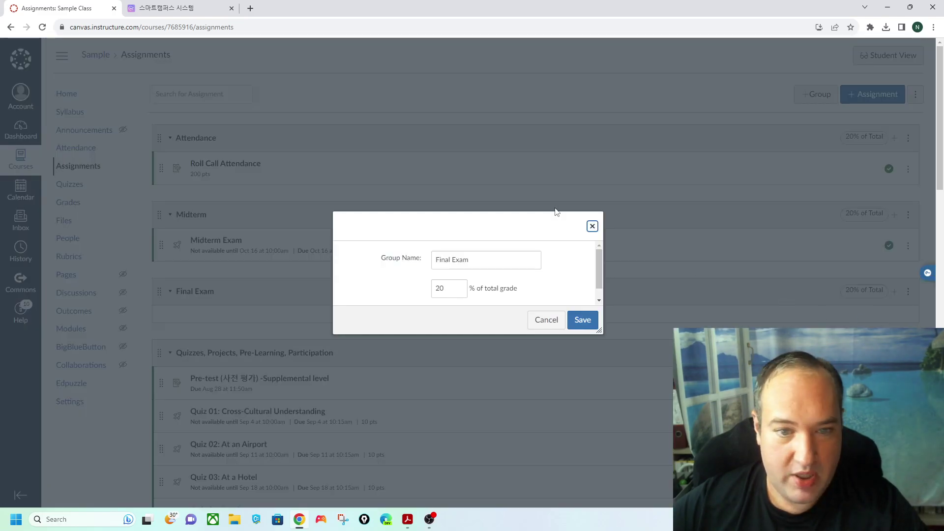
pyautogui.doubleClick(437, 289)
pyautogui.click(545, 320)
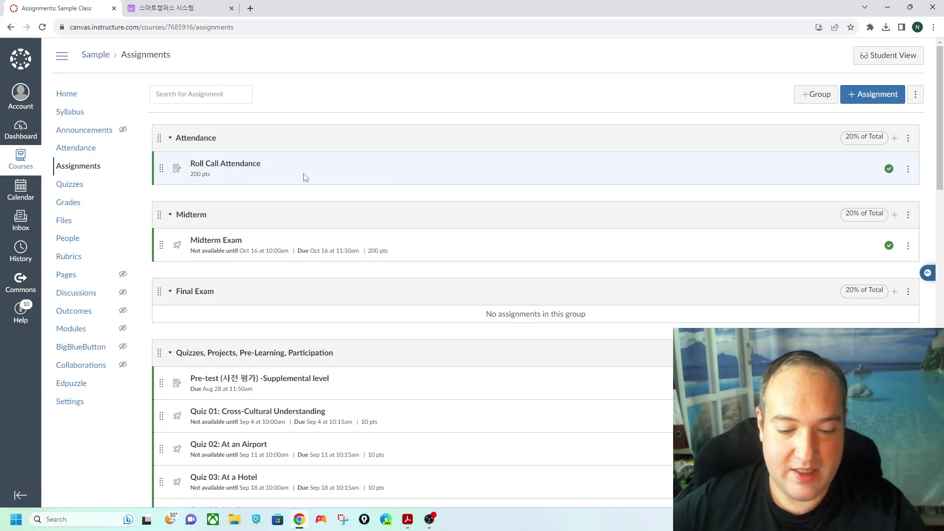
# - Try Roll Call for FRI AUG 25, clear the first student's mark, then open Assignments
pyautogui.click(89, 150)
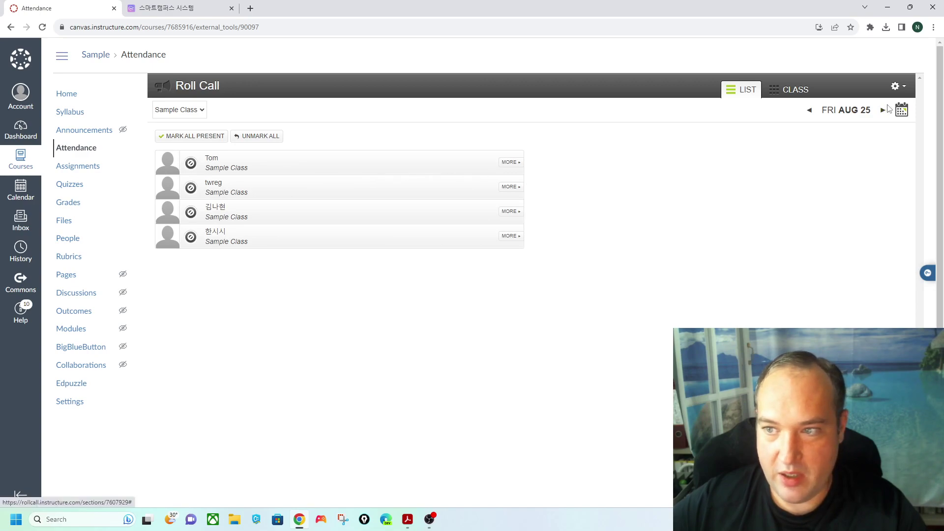
pyautogui.click(882, 110)
pyautogui.click(883, 110)
pyautogui.click(809, 111)
pyautogui.click(809, 111)
pyautogui.click(337, 170)
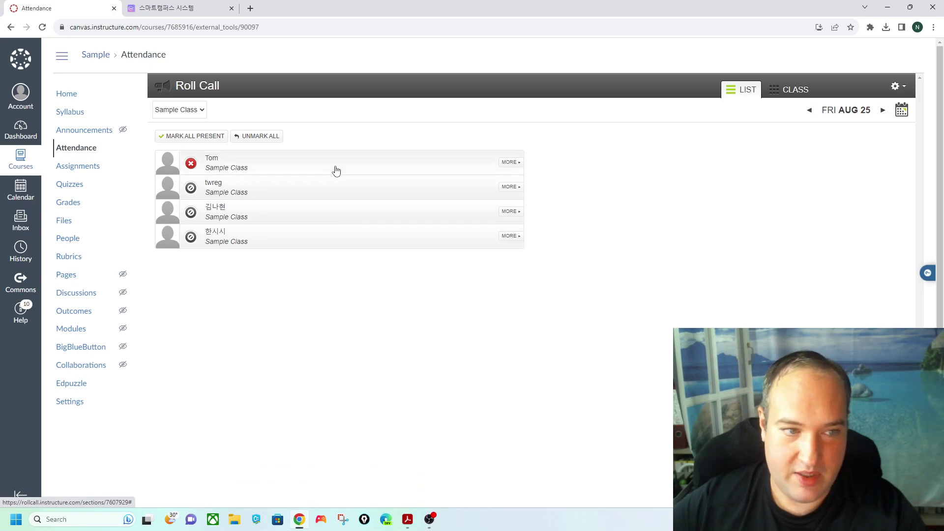
pyautogui.click(369, 166)
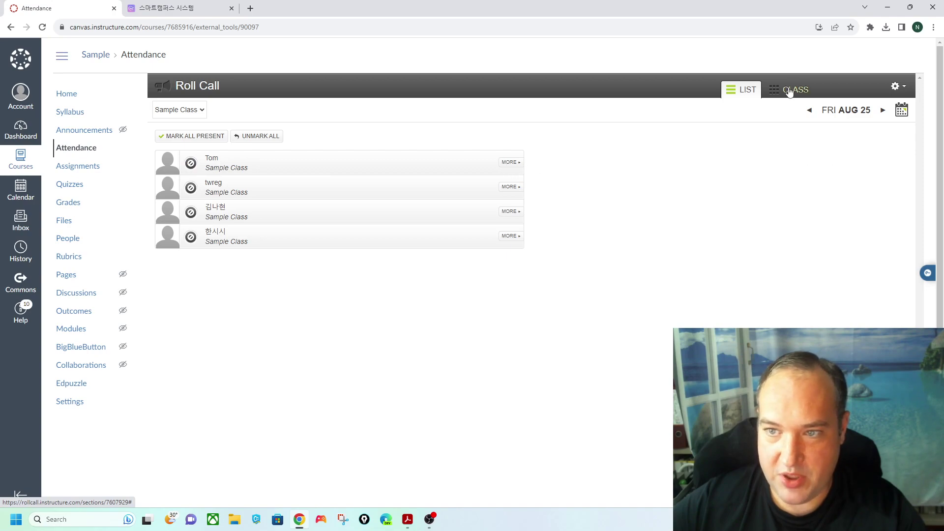
pyautogui.click(905, 88)
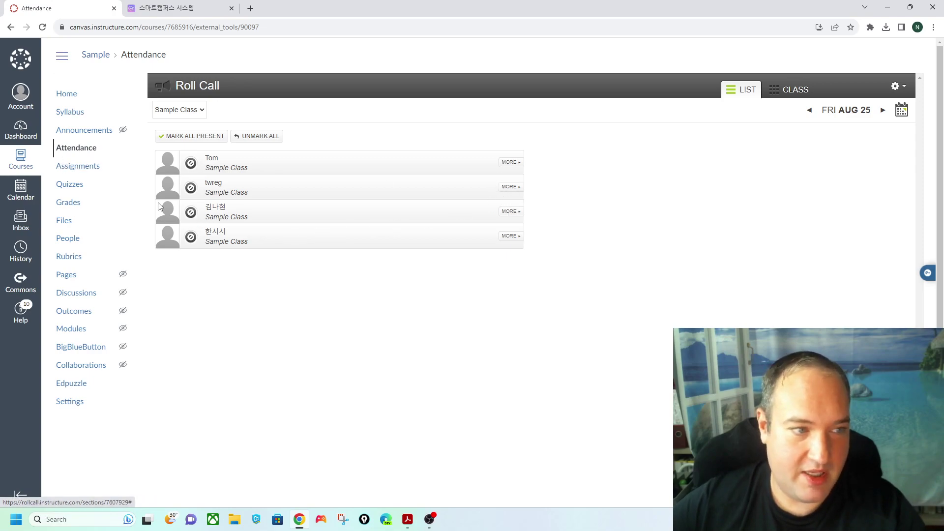
pyautogui.click(77, 165)
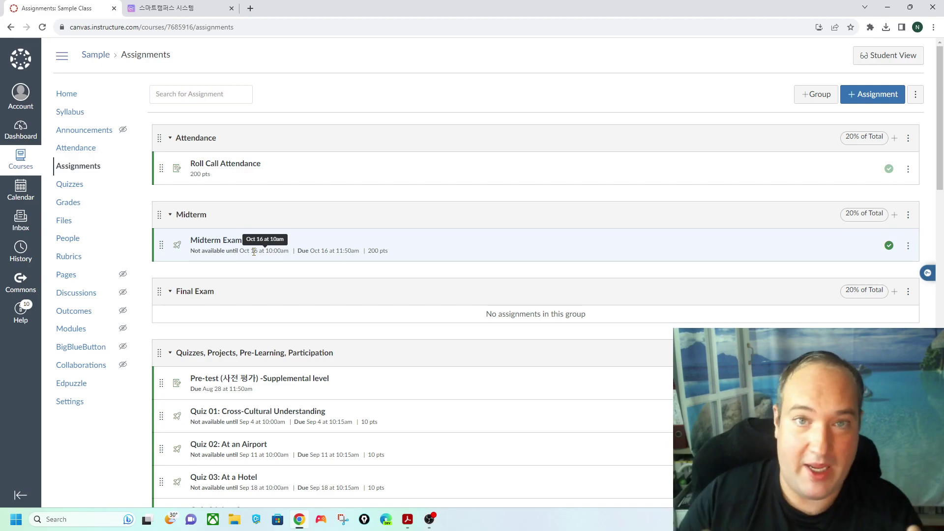
# - Open the Pre-test (사전 평가) -Supplemental level assignment and check its Google Form link
pyautogui.scroll(-4, 254, 252)
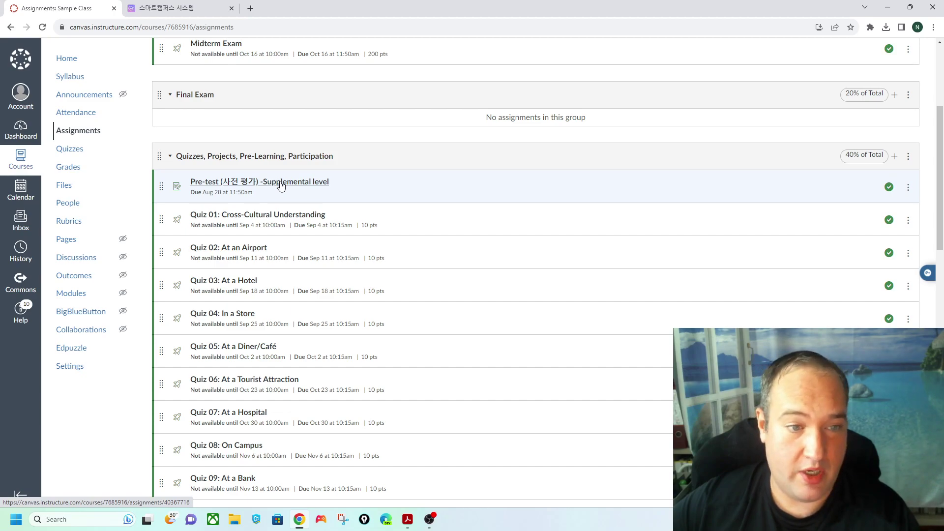
pyautogui.click(280, 186)
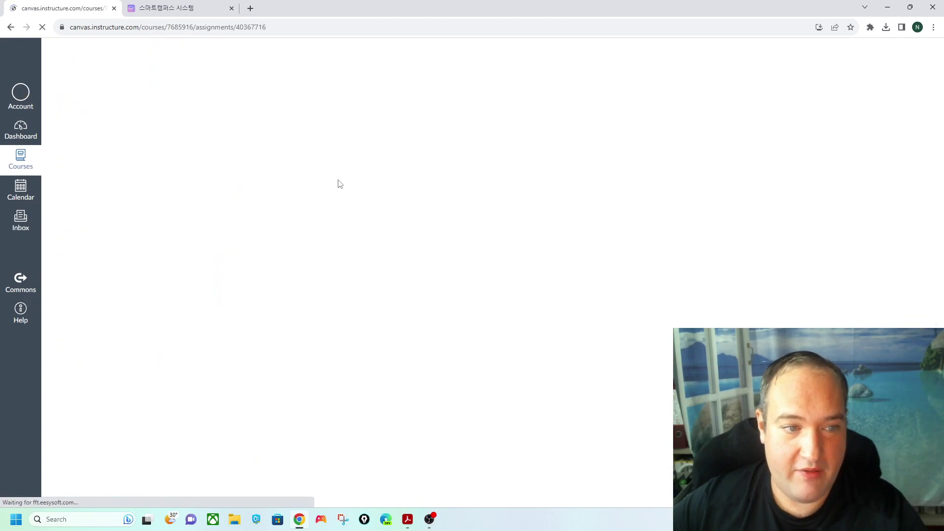
pyautogui.click(406, 165)
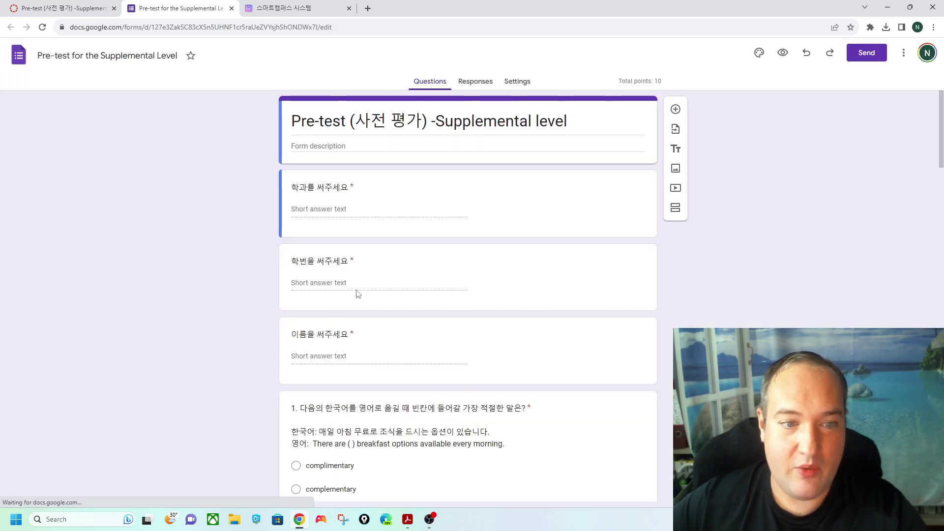
pyautogui.click(232, 8)
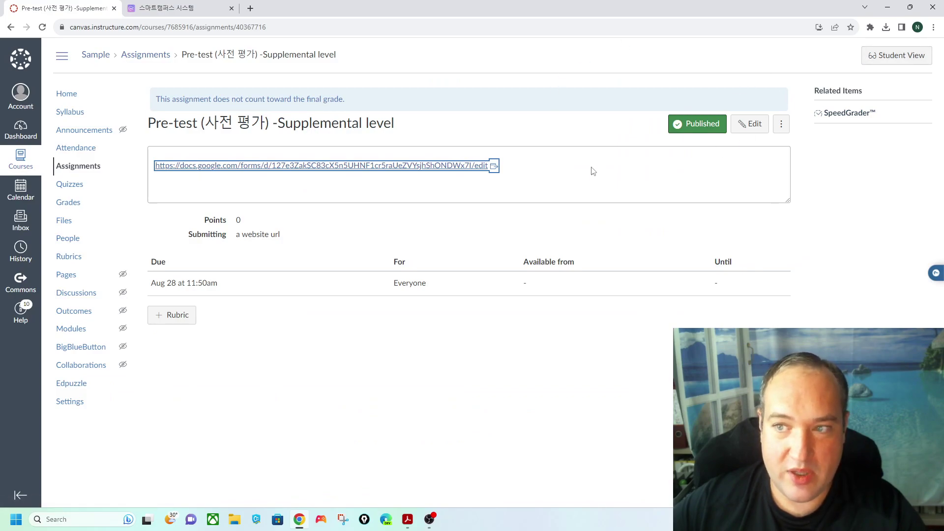
# - Enter Student View and look at the Assignments list as a student
pyautogui.click(883, 53)
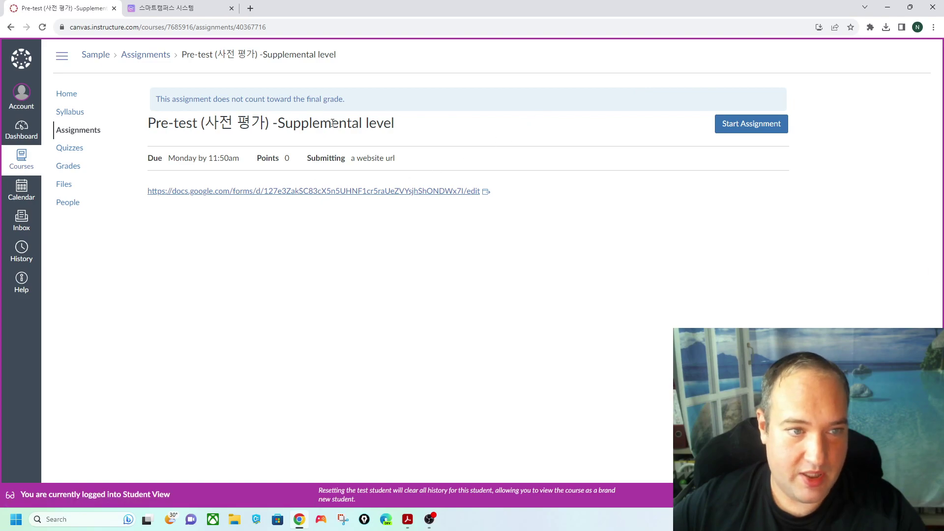
pyautogui.click(78, 130)
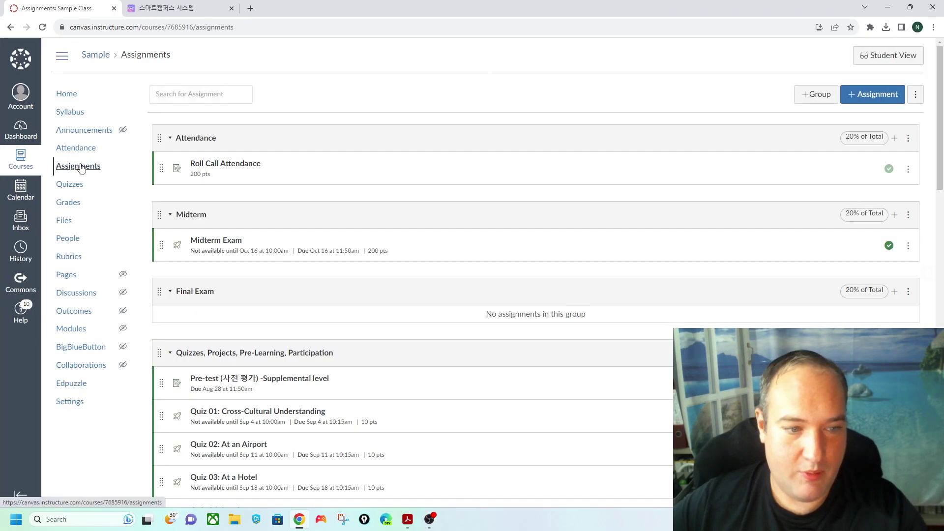
pyautogui.click(79, 167)
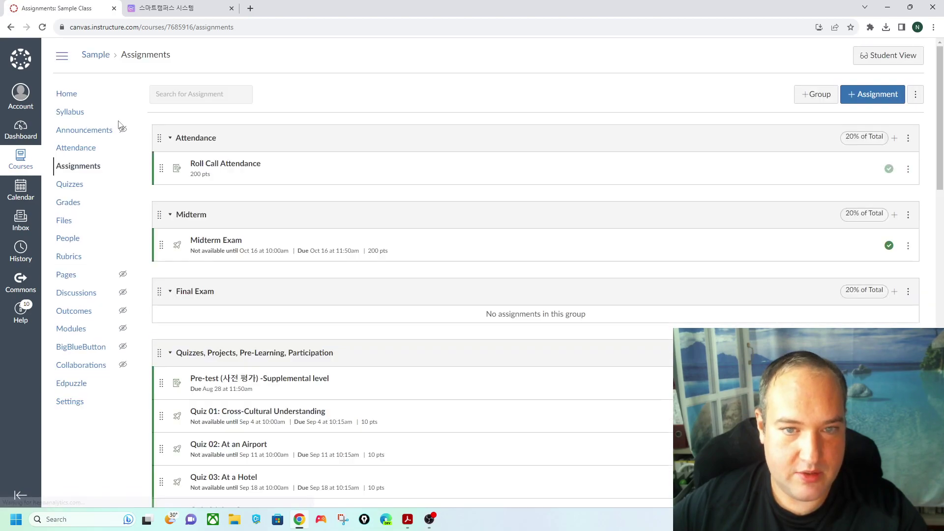
pyautogui.scroll(-3, 392, 209)
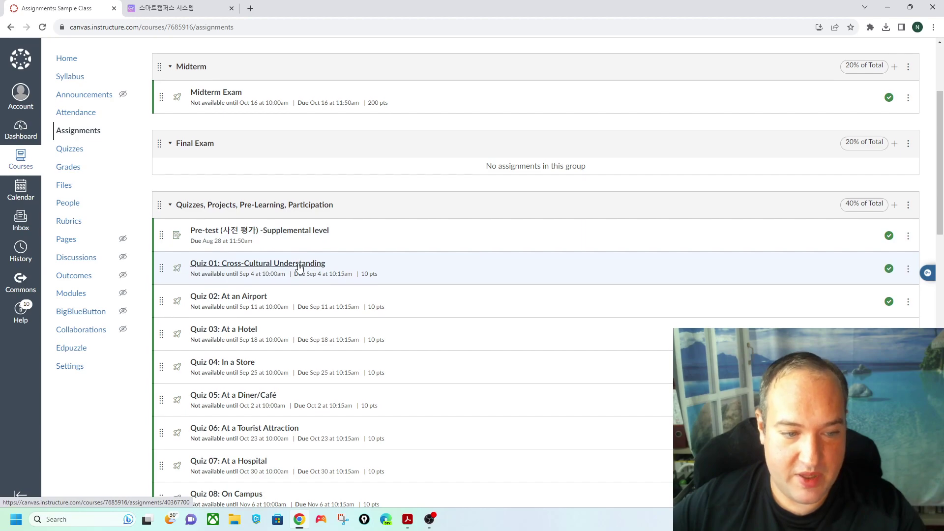
pyautogui.scroll(-4, 300, 267)
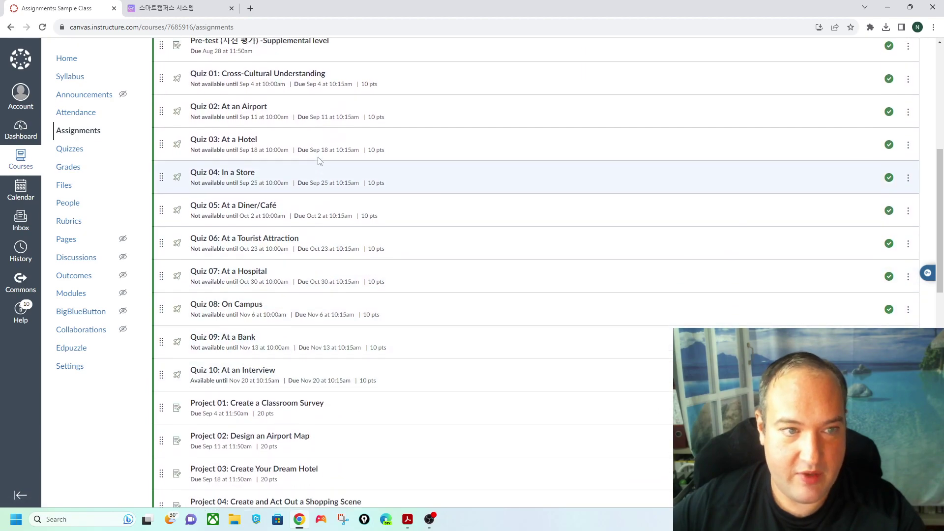
pyautogui.scroll(1, 319, 161)
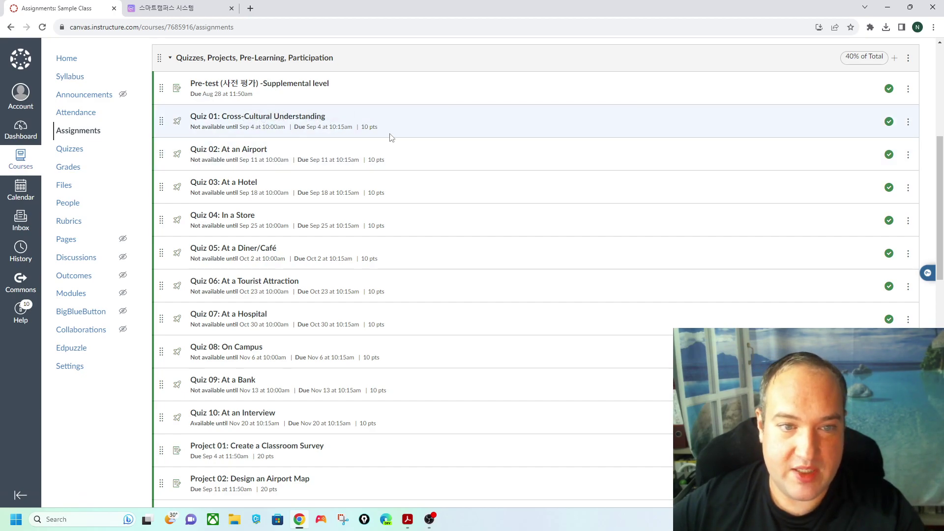
pyautogui.scroll(2, 393, 137)
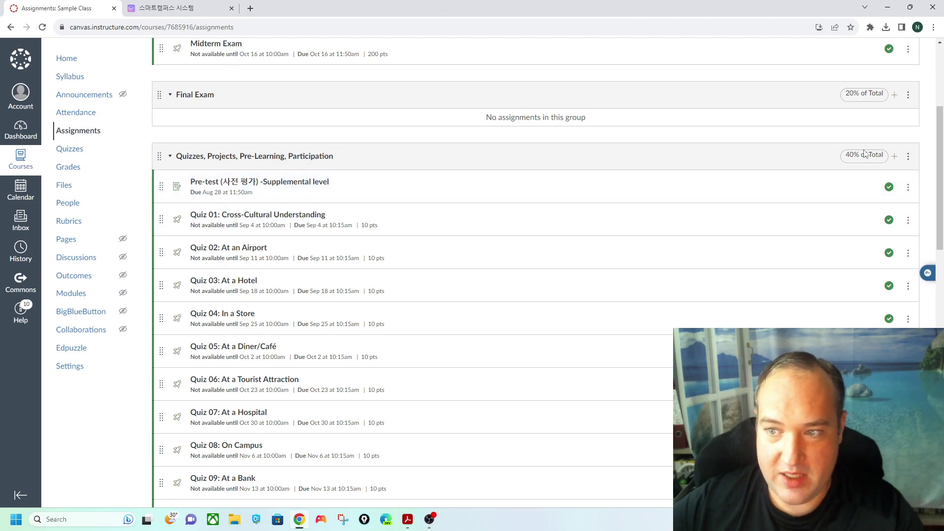
pyautogui.scroll(-7, 491, 280)
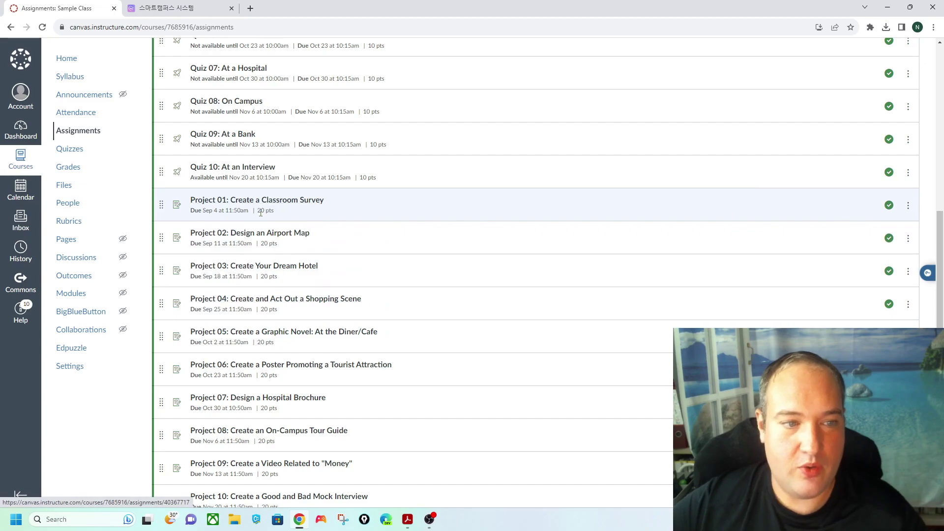
pyautogui.scroll(-6, 263, 211)
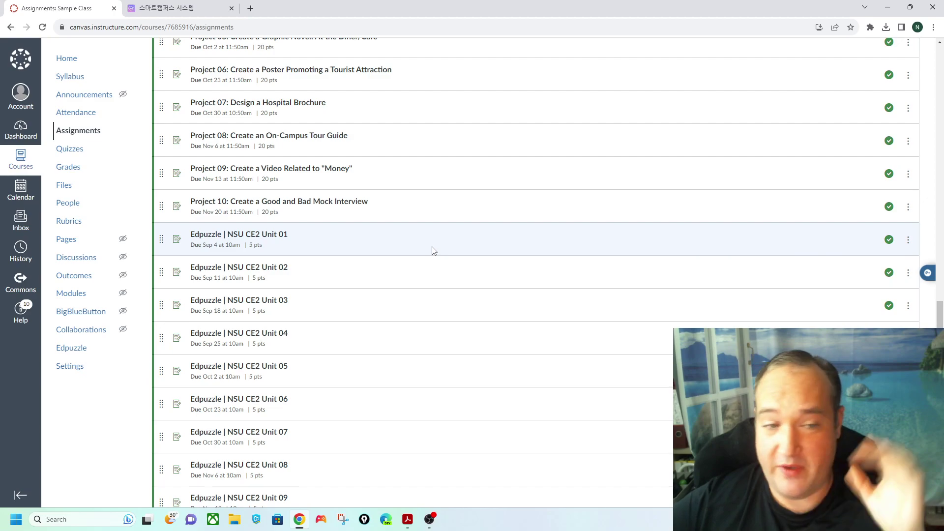
pyautogui.scroll(-4, 233, 240)
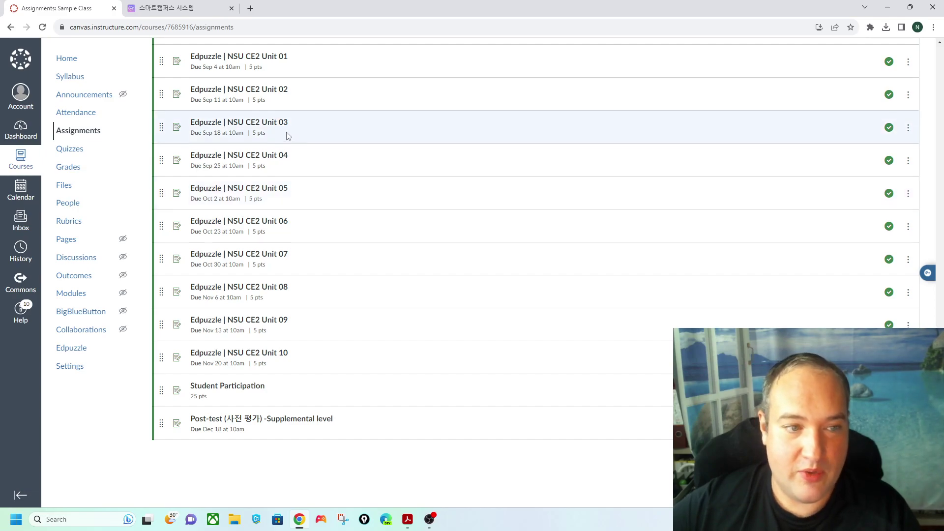
pyautogui.scroll(1, 280, 142)
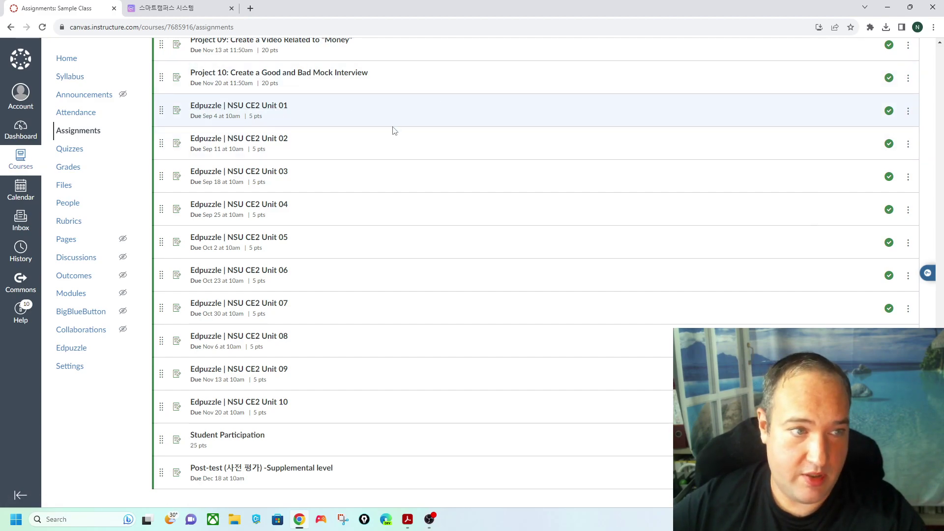
pyautogui.scroll(4, 396, 200)
pyautogui.scroll(-5, 388, 252)
pyautogui.scroll(7, 386, 255)
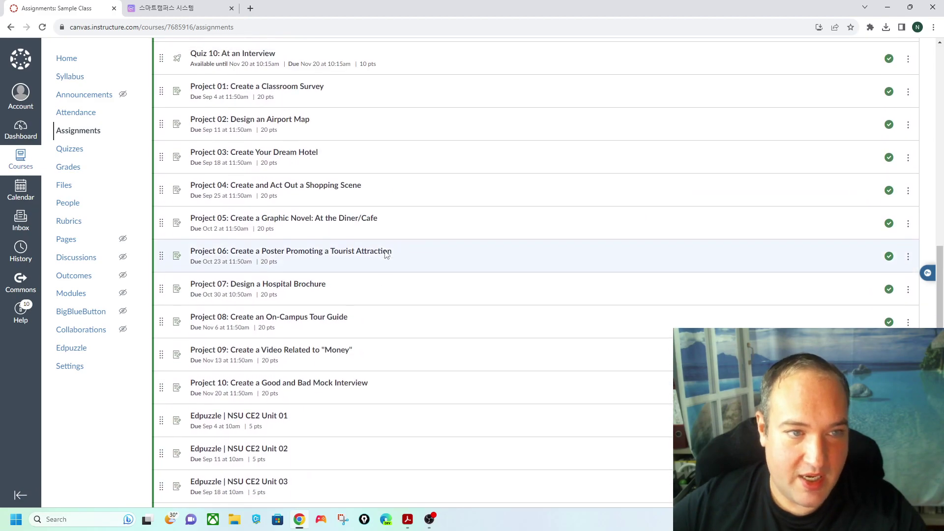
pyautogui.scroll(10, 386, 250)
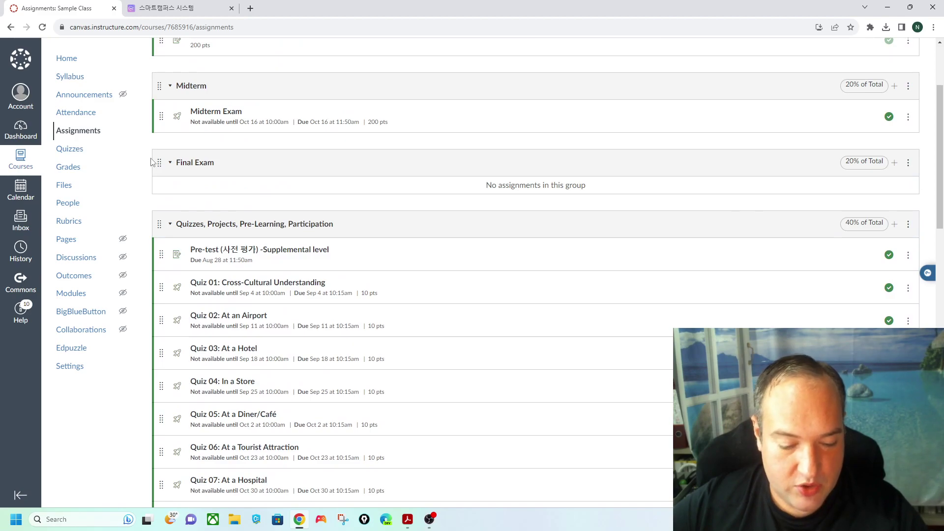
# - Open the Sample Class gradebook and move the Midterm Exam column to follow Quiz 04
pyautogui.click(71, 172)
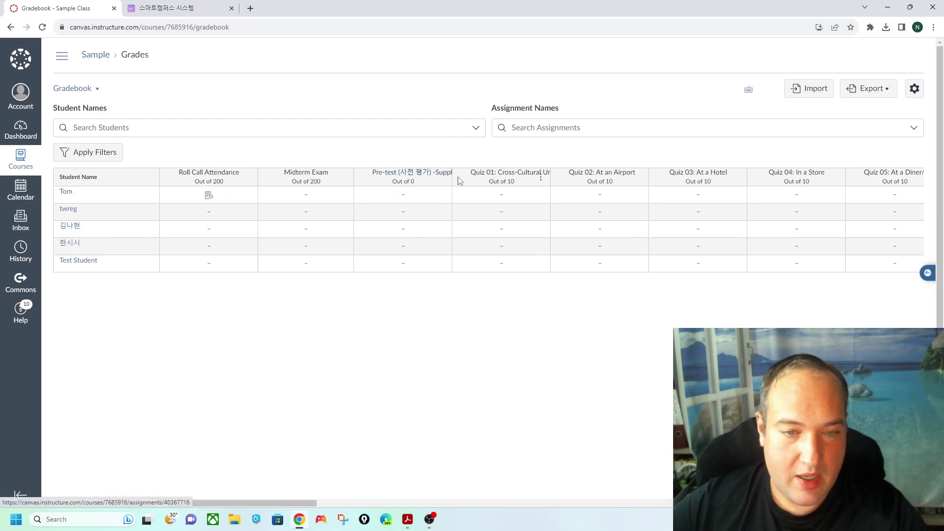
pyautogui.moveTo(281, 186); pyautogui.dragTo(797, 182)
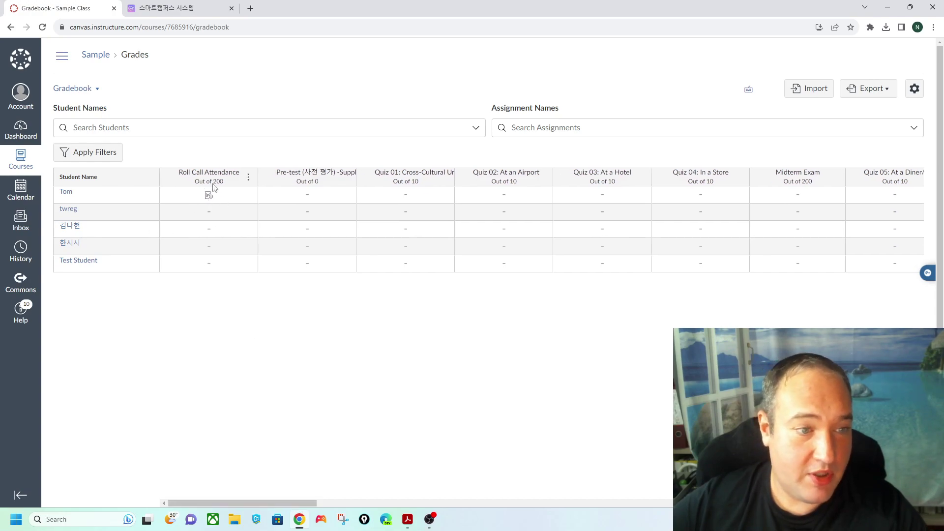
# - Return from the gradebook to the Sample course home page and open its Attendance roll call
pyautogui.click(24, 171)
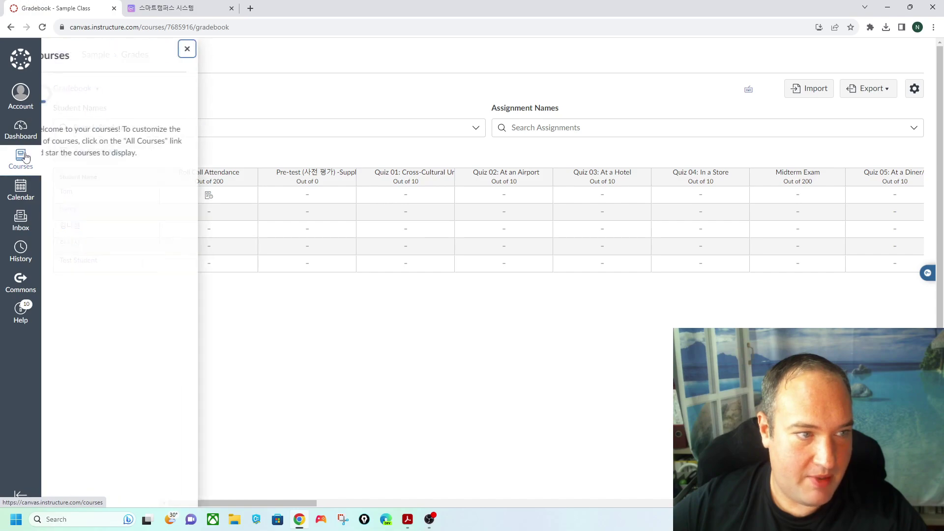
pyautogui.click(209, 49)
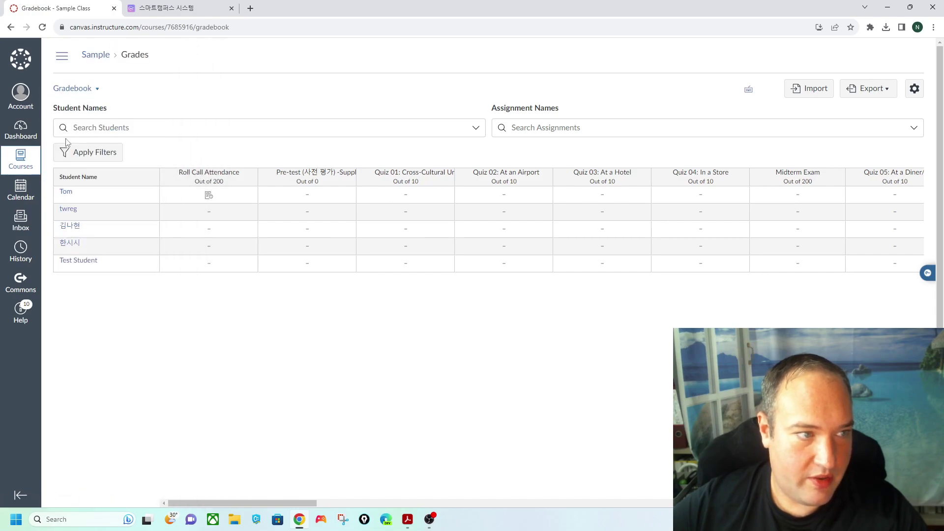
pyautogui.click(97, 55)
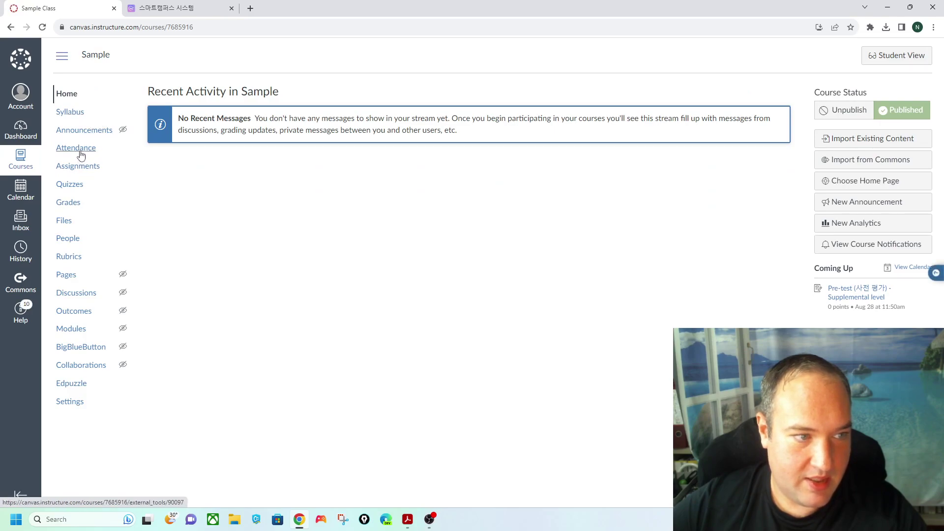
pyautogui.click(78, 149)
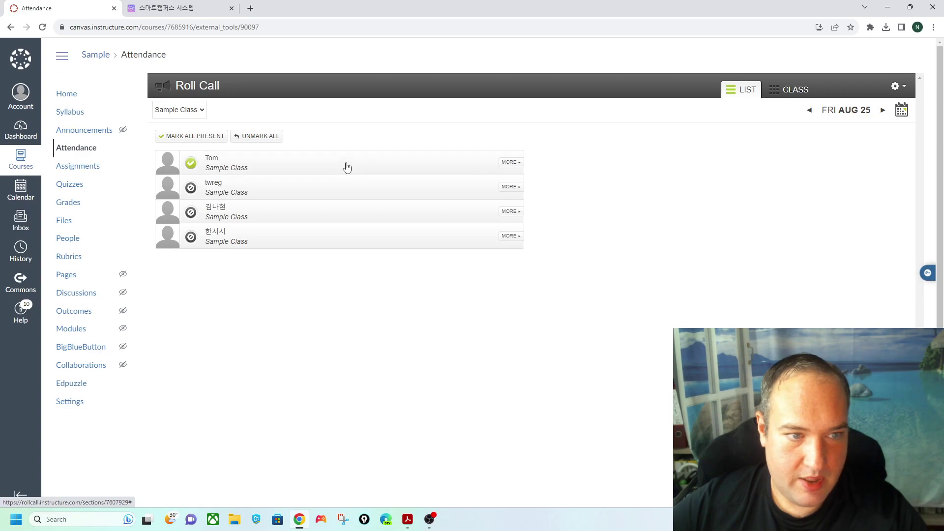
# - In Roll Call, mark the first two students present and the last two absent
pyautogui.click(300, 193)
pyautogui.click(297, 215)
pyautogui.click(297, 221)
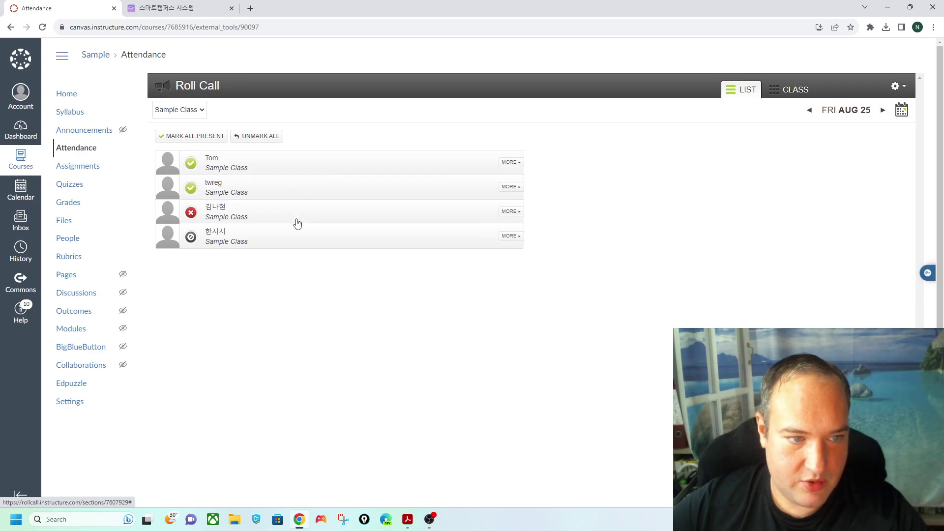
pyautogui.click(292, 243)
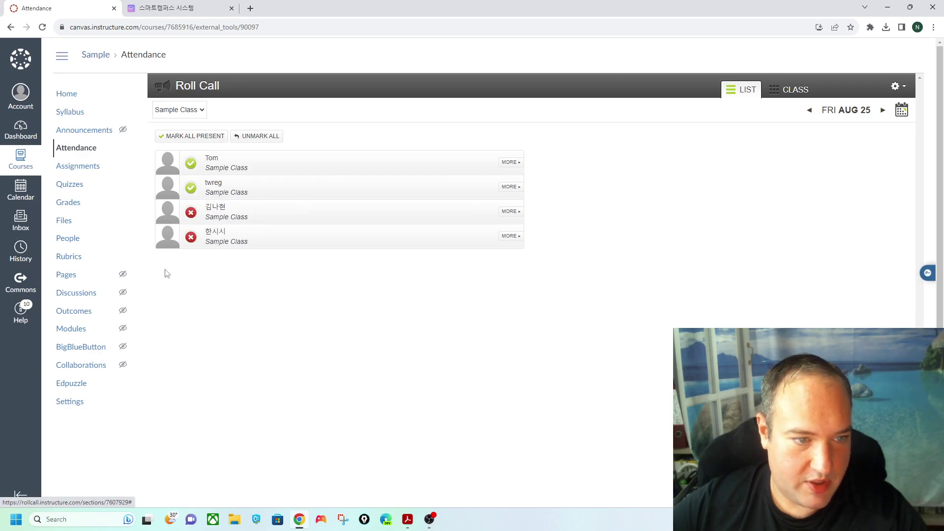
pyautogui.moveTo(21, 190); pyautogui.dragTo(74, 203)
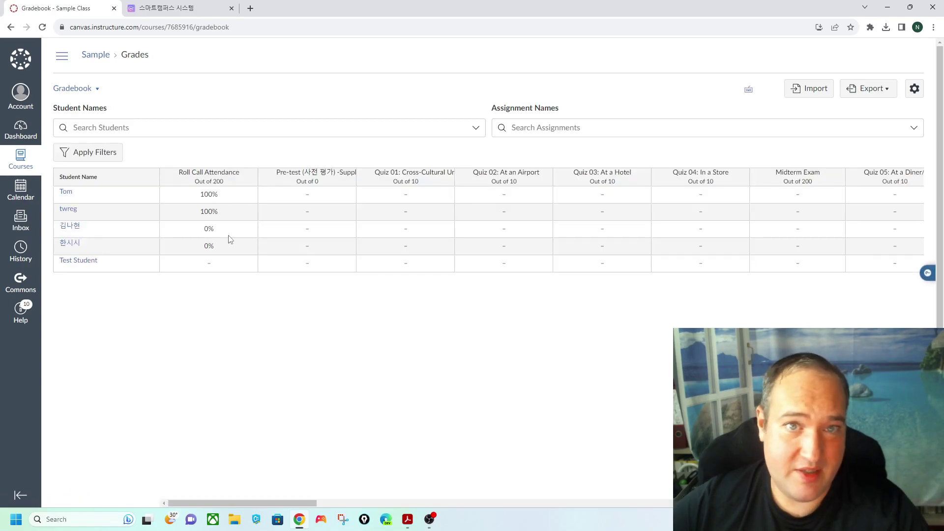
# - Scroll the gradebook across to the attendance and Total columns, then return to the Sample course home
pyautogui.moveTo(293, 500); pyautogui.dragTo(626, 495)
pyautogui.moveTo(660, 502); pyautogui.dragTo(927, 503)
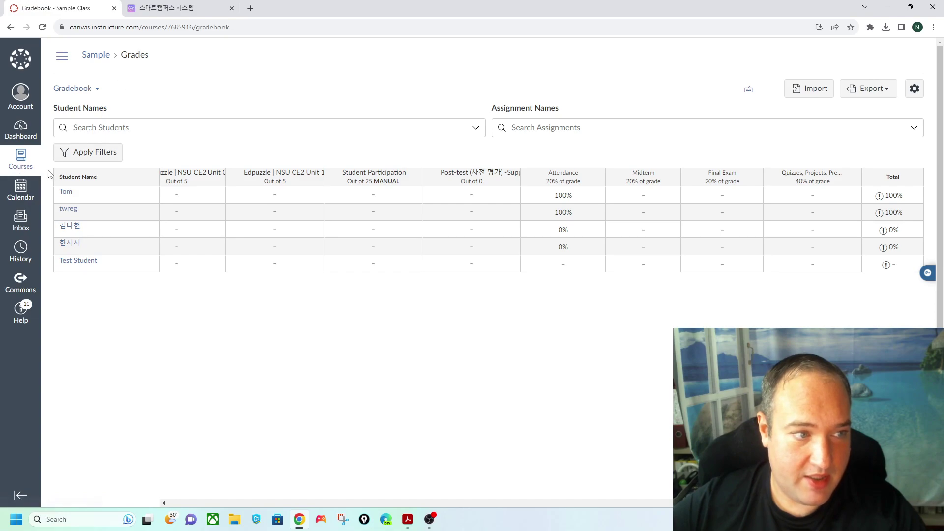
pyautogui.click(34, 165)
pyautogui.click(210, 48)
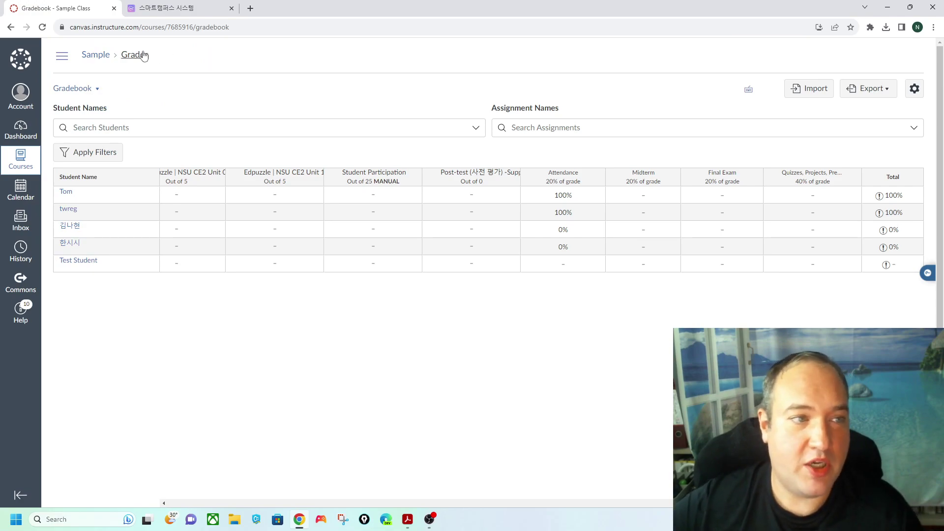
pyautogui.click(108, 58)
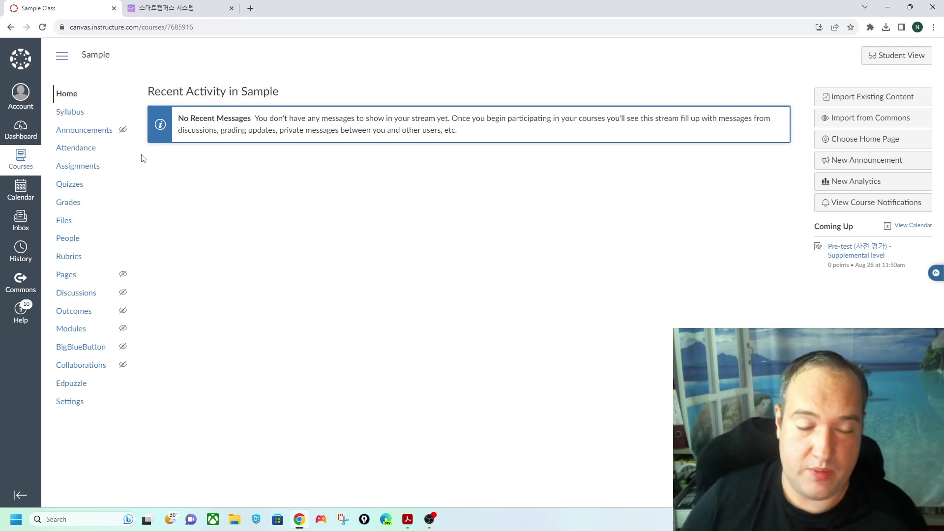
# - Open the Sample course's People page, glance at Project Groups, then return to the Everyone roster
pyautogui.click(74, 239)
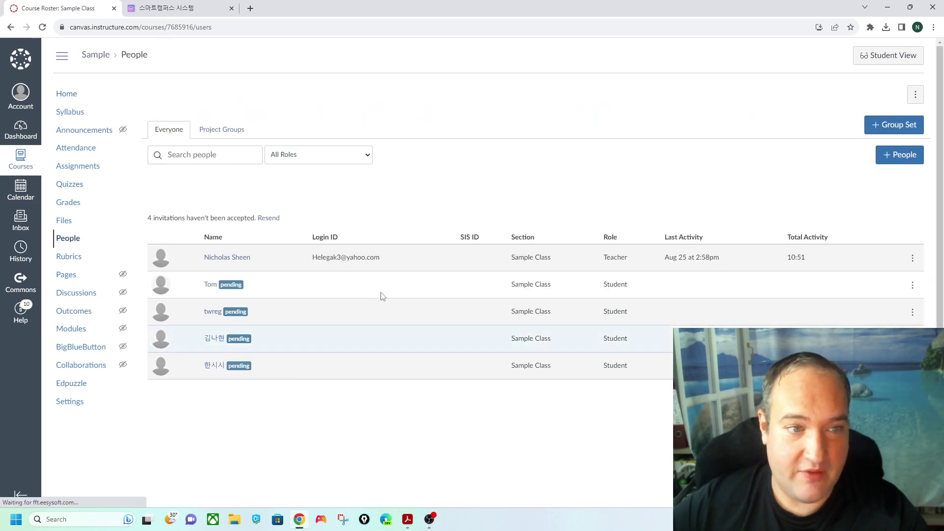
pyautogui.click(219, 131)
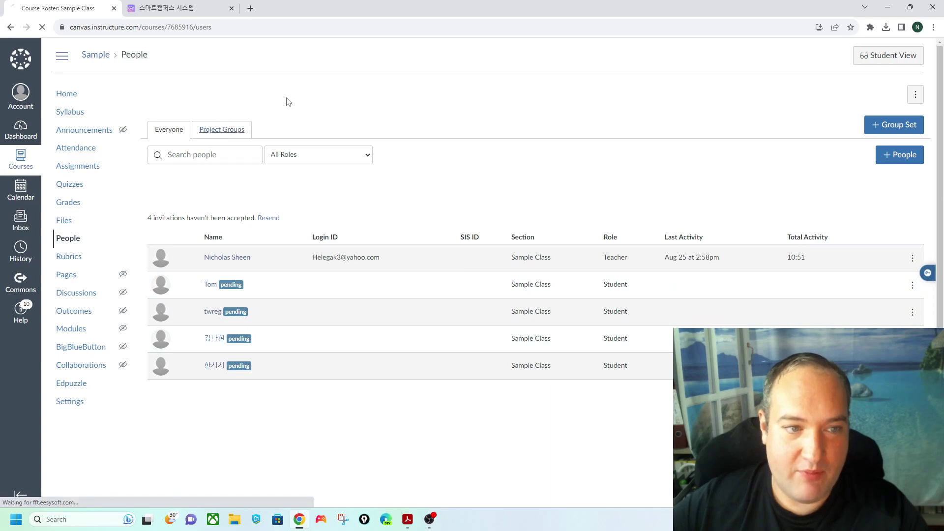
pyautogui.click(162, 98)
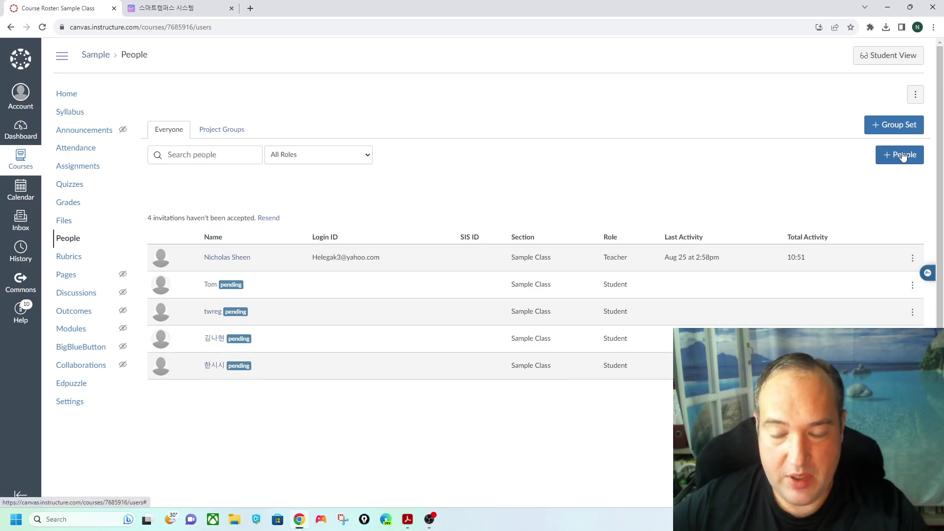
# - Add a group set named 'Project 1', leaving its groups to be created later
pyautogui.click(872, 129)
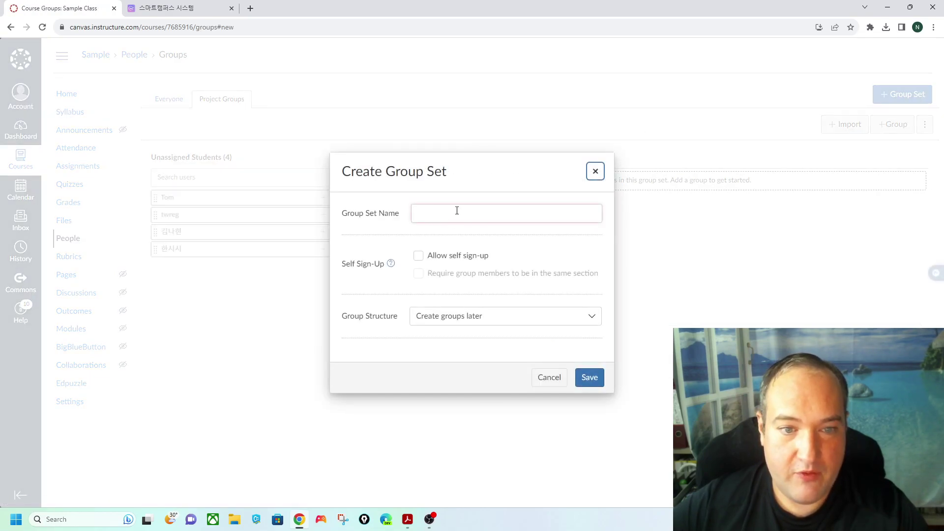
pyautogui.click(451, 211)
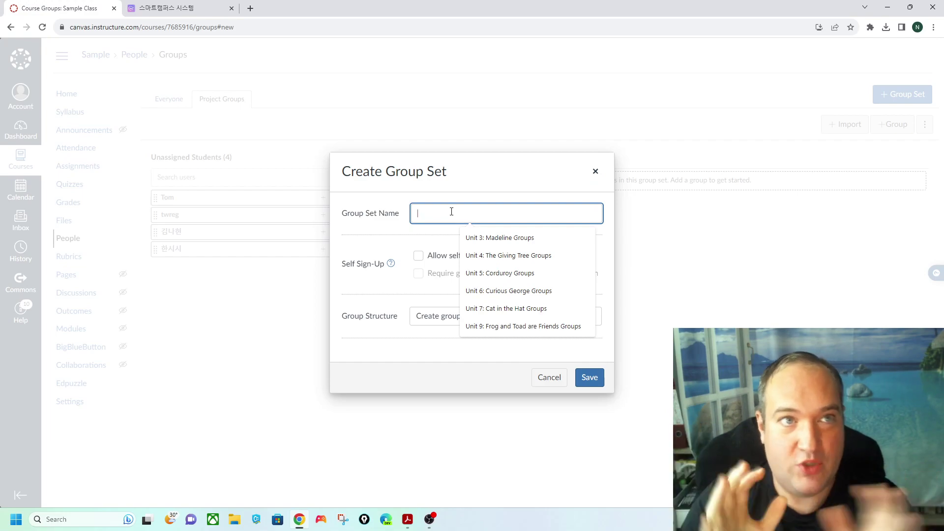
pyautogui.write('ㅓ')
pyautogui.press('BackSpace')
pyautogui.write('Project 1')
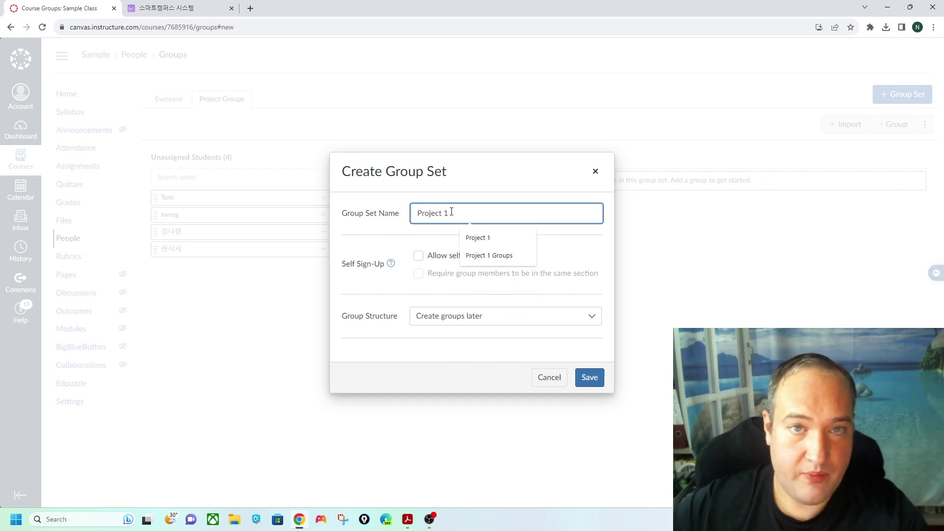
pyautogui.click(567, 278)
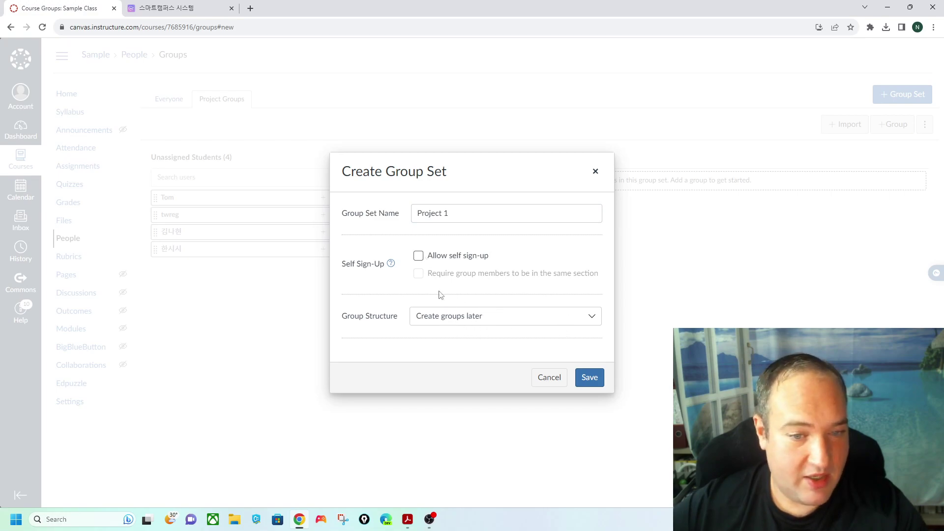
pyautogui.click(589, 377)
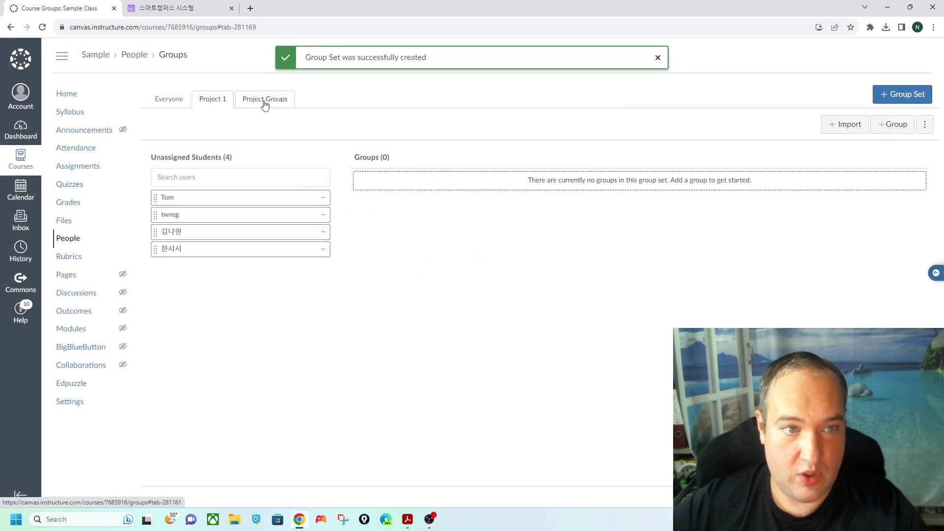
pyautogui.click(284, 103)
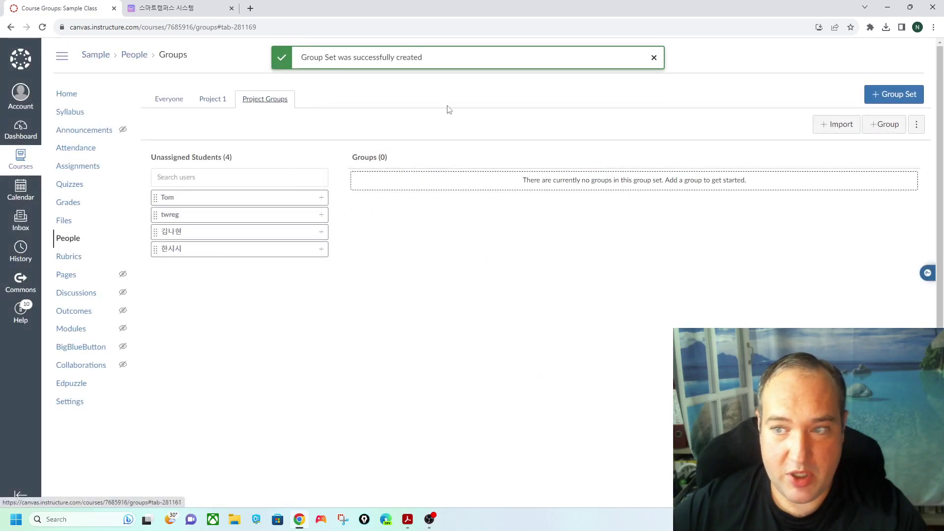
# - Change the Project Groups set's name to 'Project 2', then switch back to the Project 1 set
pyautogui.click(917, 126)
pyautogui.click(833, 171)
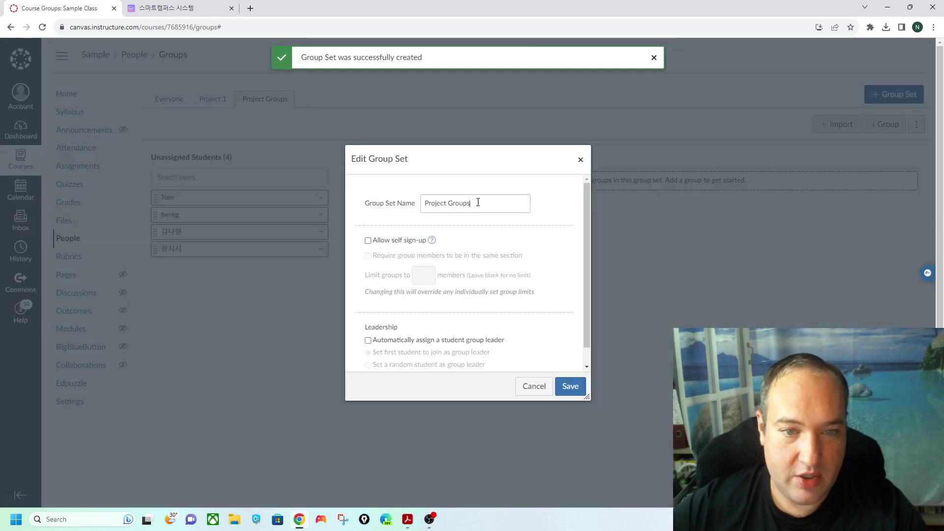
pyautogui.moveTo(473, 203); pyautogui.dragTo(333, 199)
pyautogui.write('Project ')
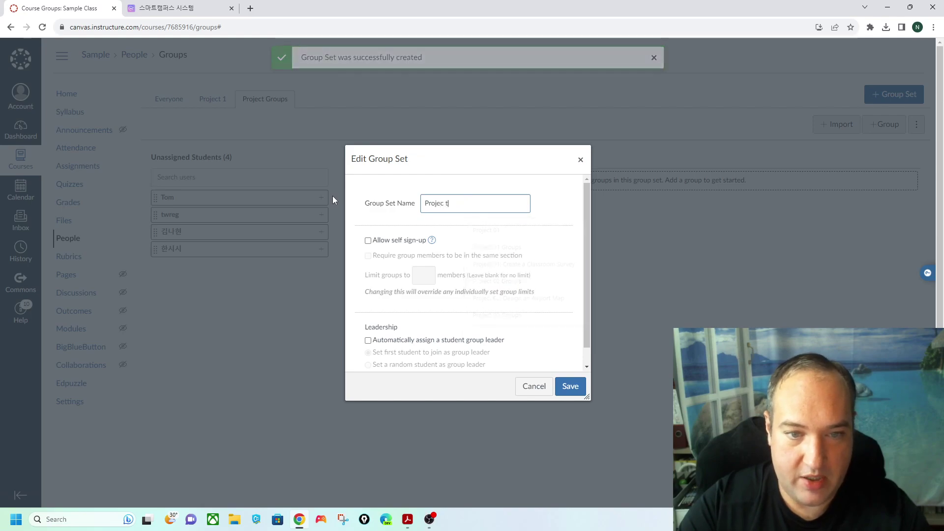
pyautogui.write('2')
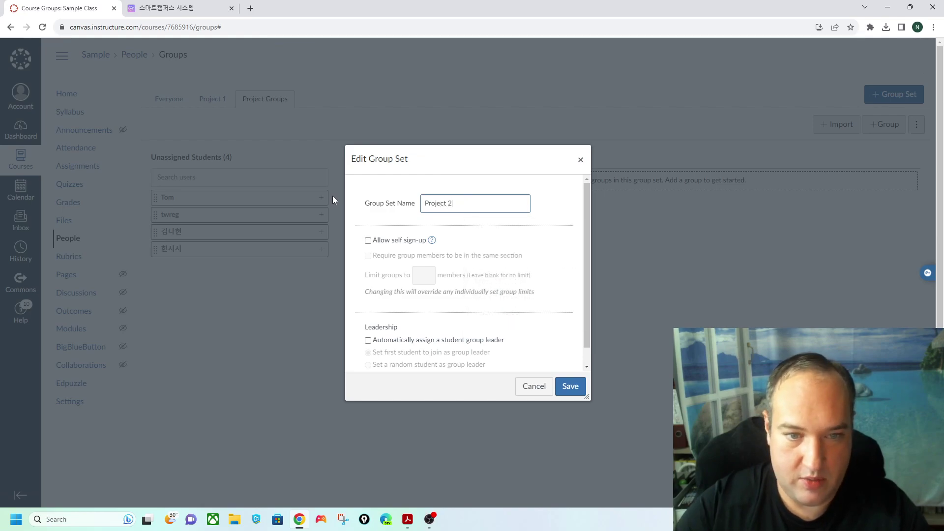
pyautogui.click(570, 386)
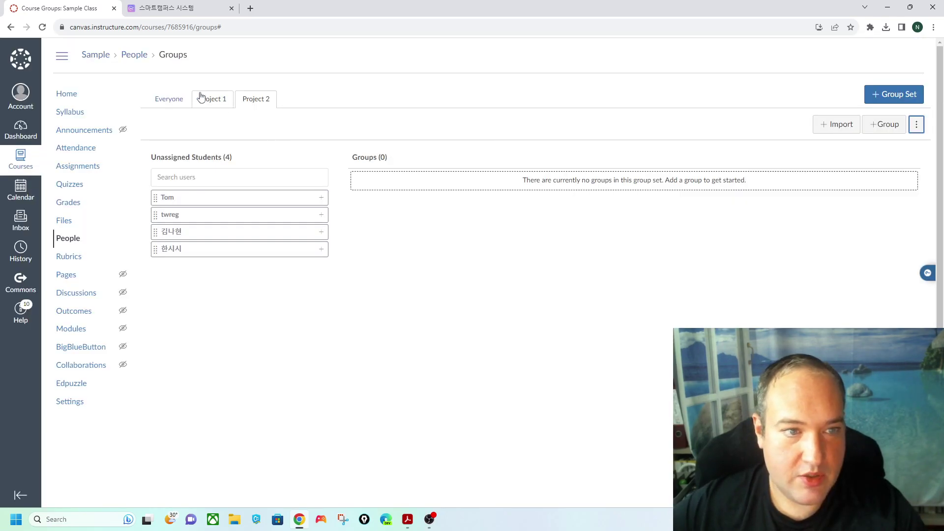
pyautogui.click(248, 102)
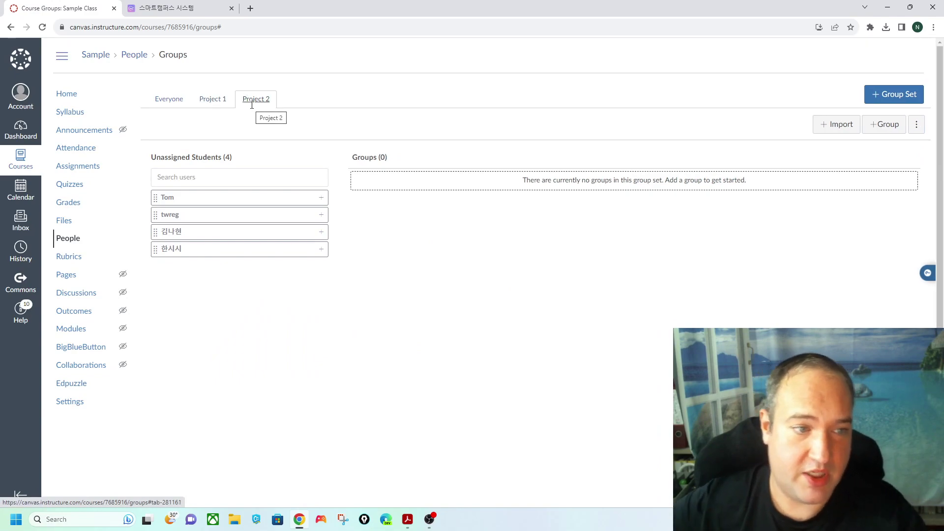
pyautogui.click(206, 98)
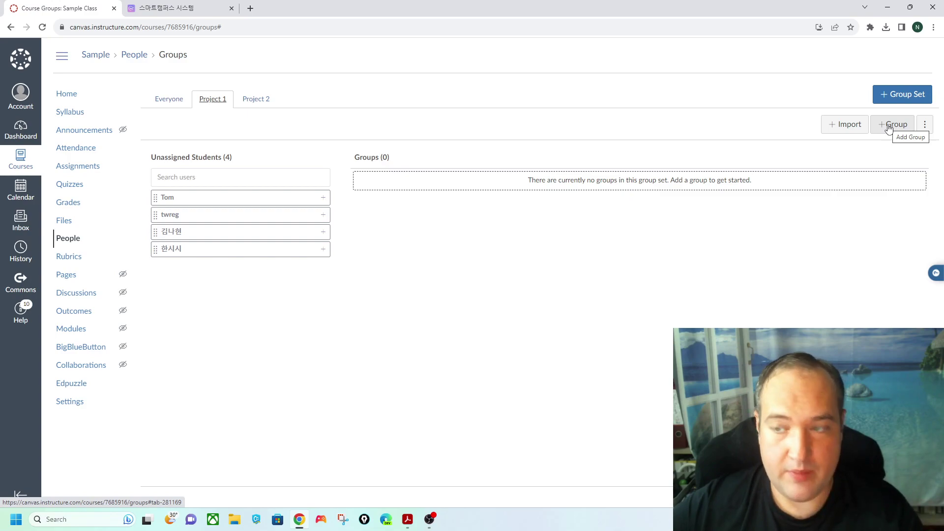
# - Add the Absent and Group 1 groups to the Project 1 set
pyautogui.click(888, 129)
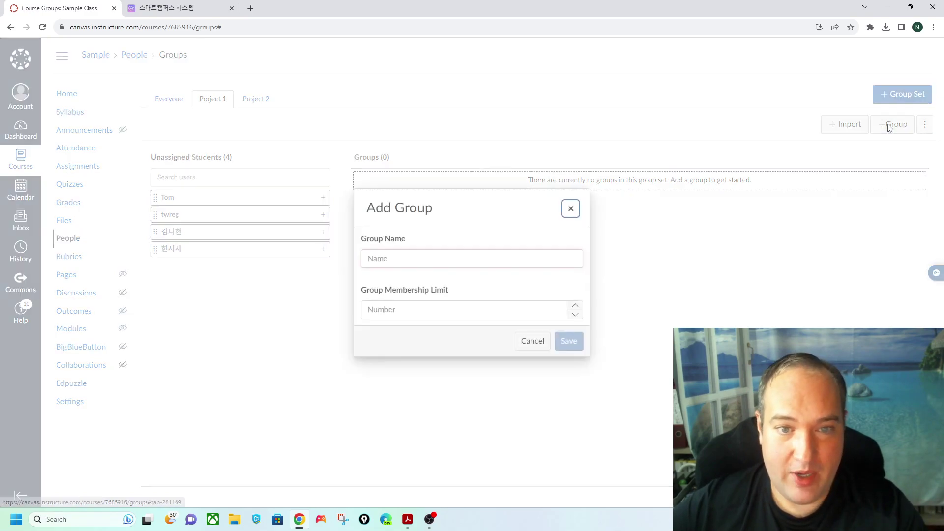
pyautogui.click(478, 256)
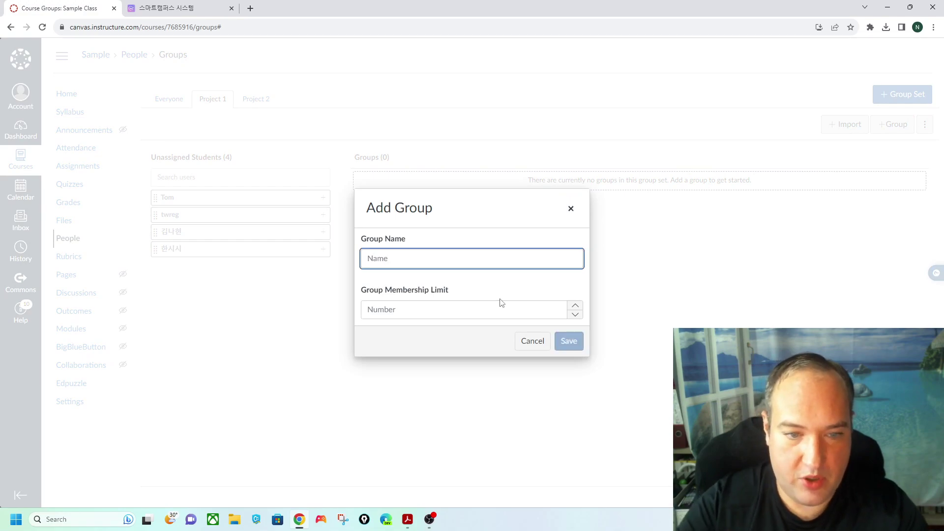
pyautogui.write('Absent')
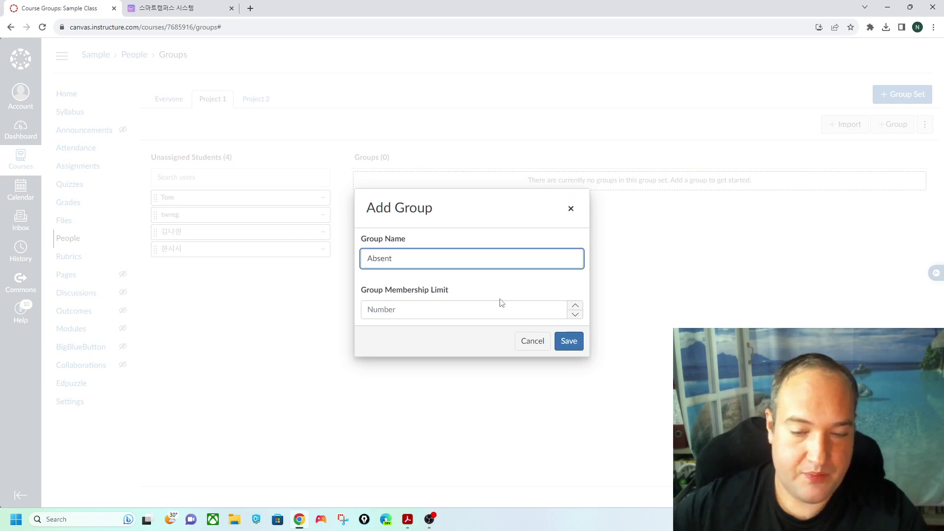
pyautogui.click(576, 344)
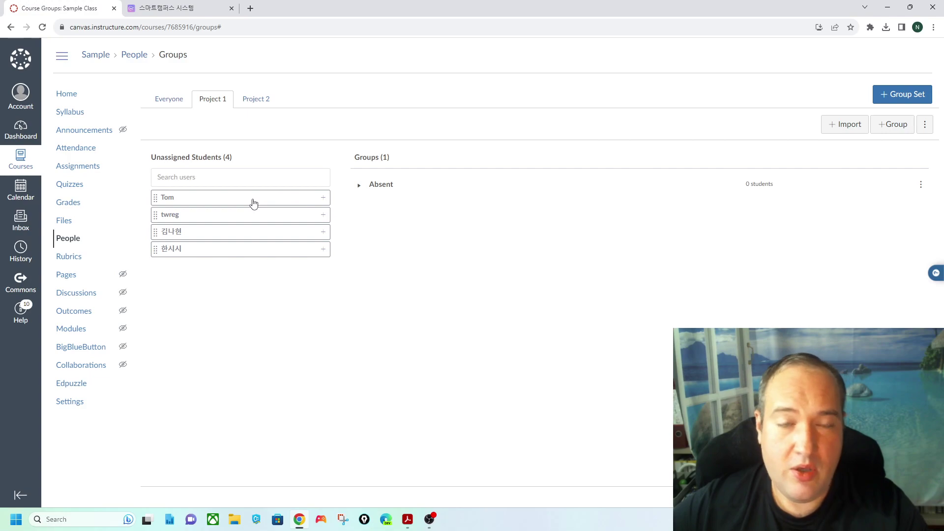
pyautogui.click(892, 124)
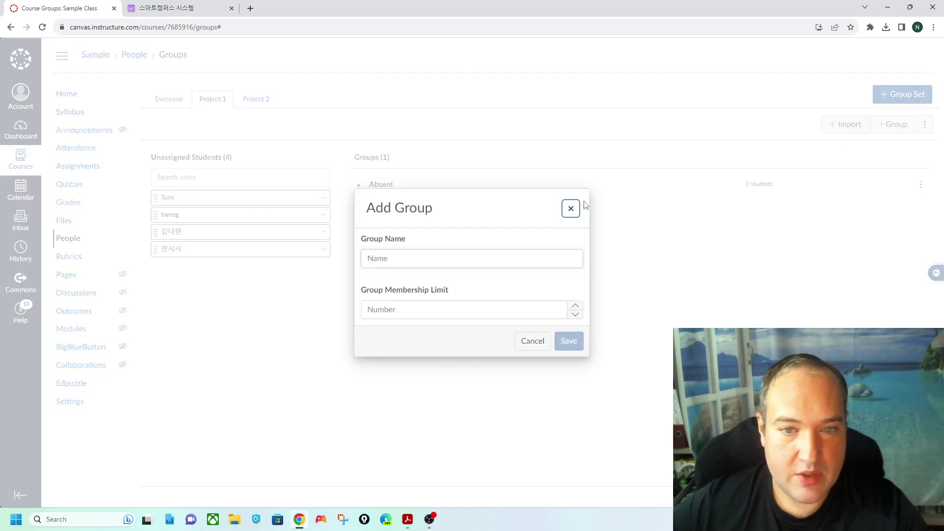
pyautogui.click(410, 263)
pyautogui.write('Group 1')
pyautogui.click(565, 341)
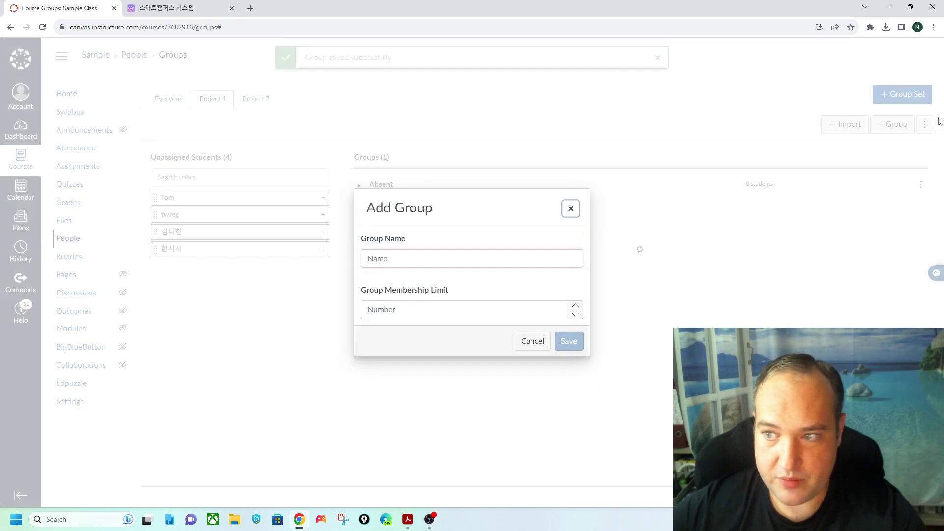
# - Add a third group named 'Group 2' to Project 1
pyautogui.click(892, 126)
pyautogui.click(423, 260)
pyautogui.write('Group 2')
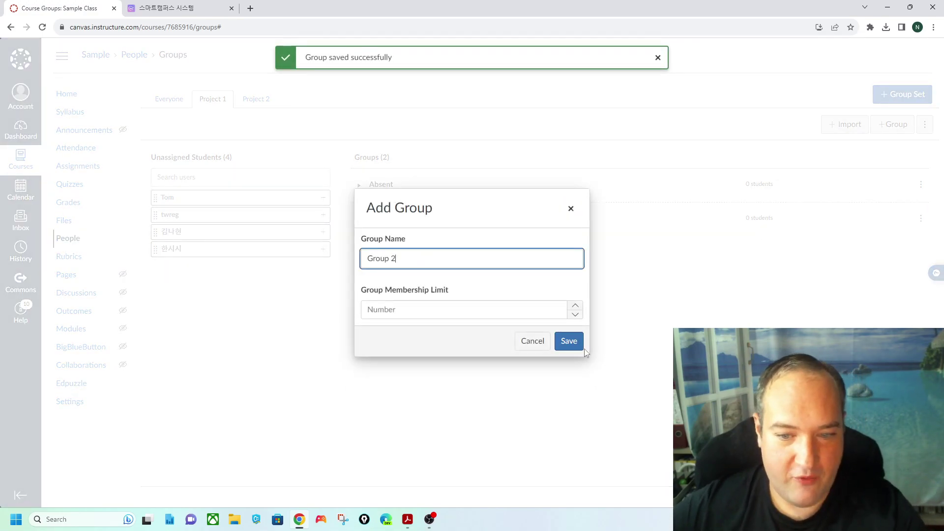
pyautogui.click(578, 346)
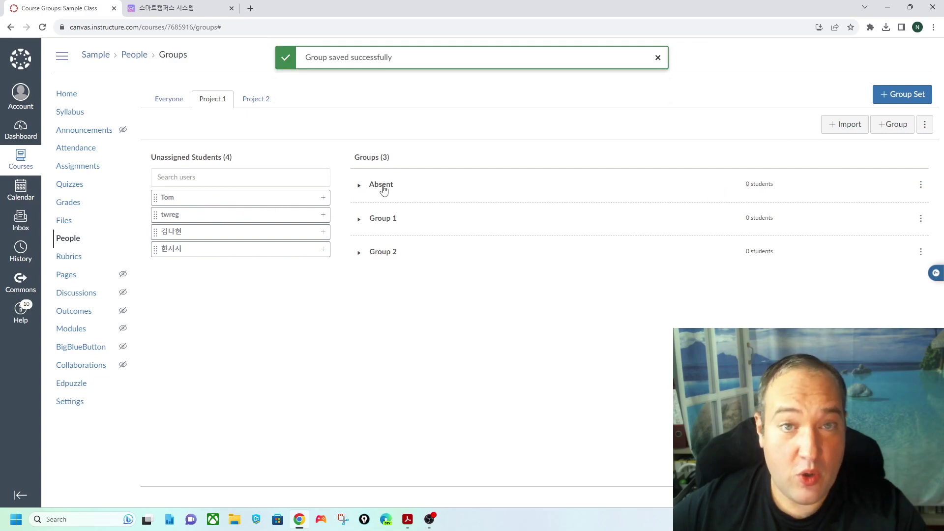
# - Open Group 1's edit settings, try the membership limit option, then cancel
pyautogui.click(921, 218)
pyautogui.click(865, 261)
pyautogui.click(574, 313)
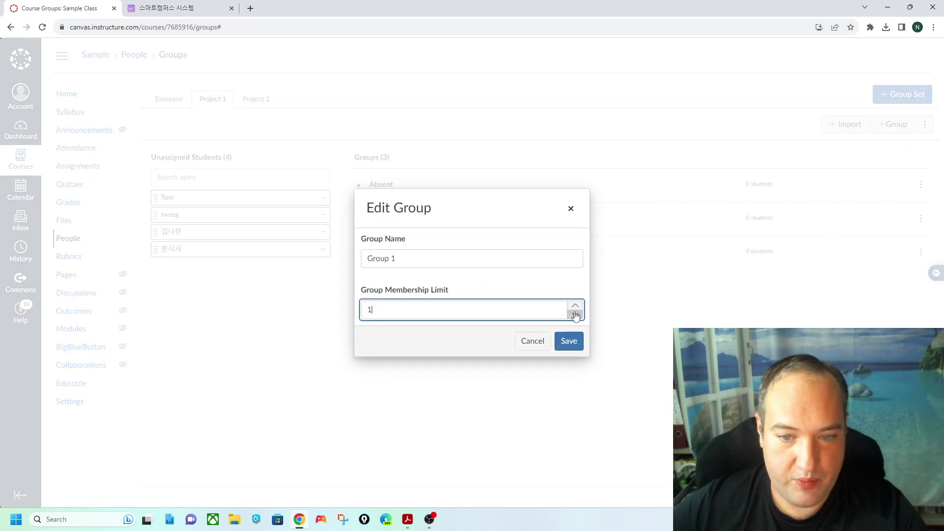
pyautogui.click(533, 347)
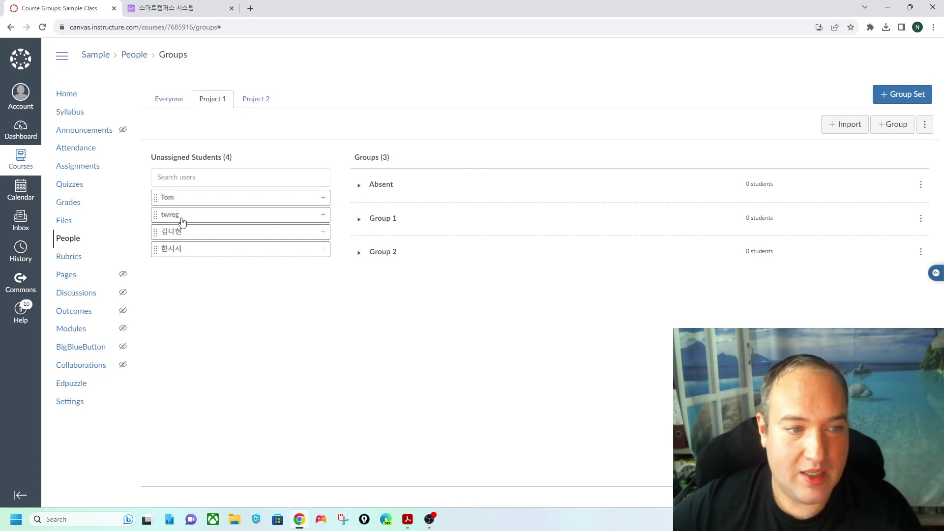
# - Put a student in the Absent group, set its membership limit to 2, and add a second student
pyautogui.moveTo(179, 219); pyautogui.dragTo(402, 196)
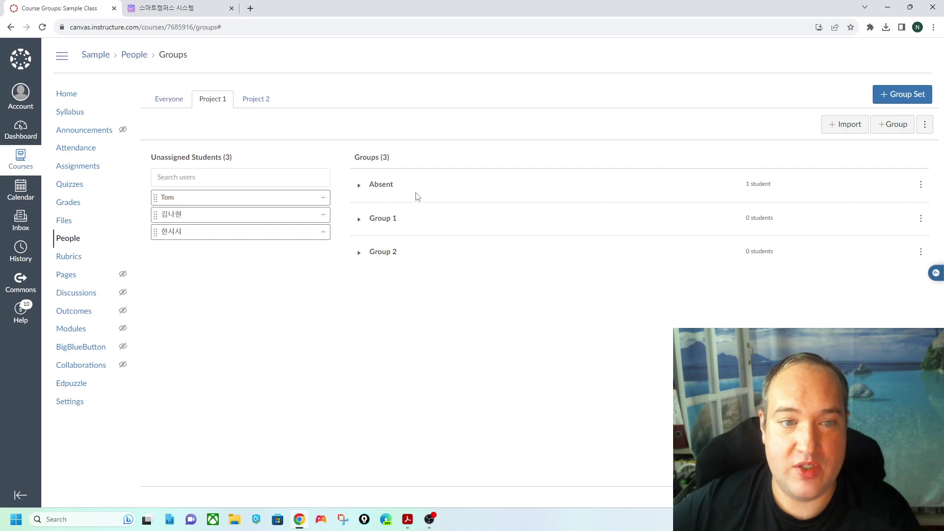
pyautogui.click(377, 185)
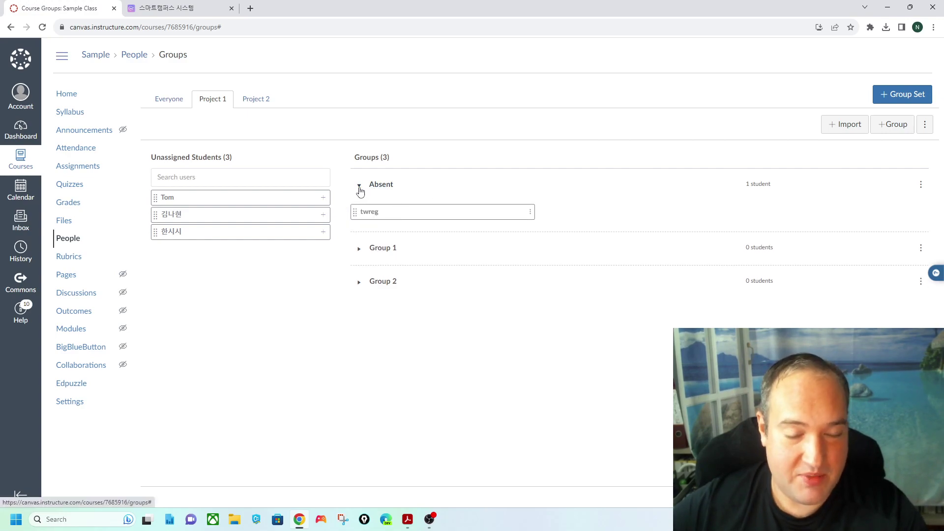
pyautogui.click(920, 186)
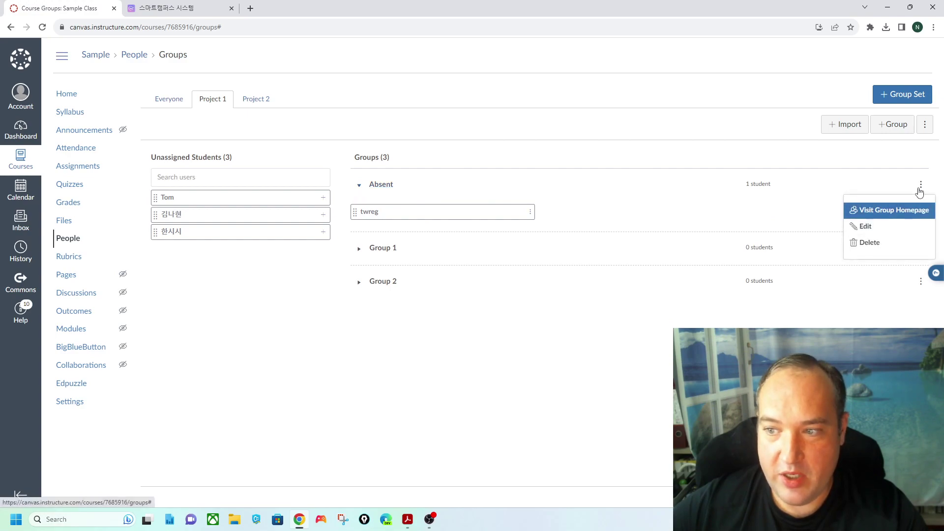
pyautogui.click(886, 230)
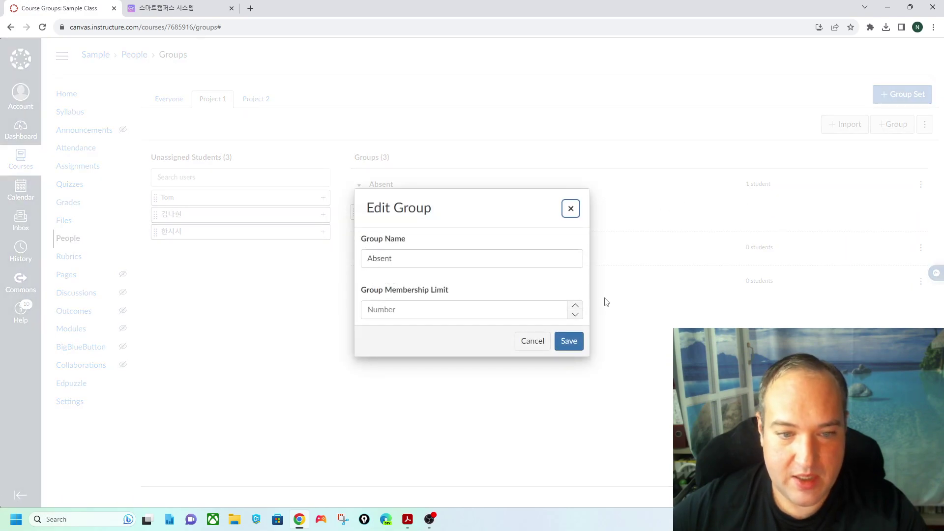
pyautogui.click(575, 307)
pyautogui.click(565, 341)
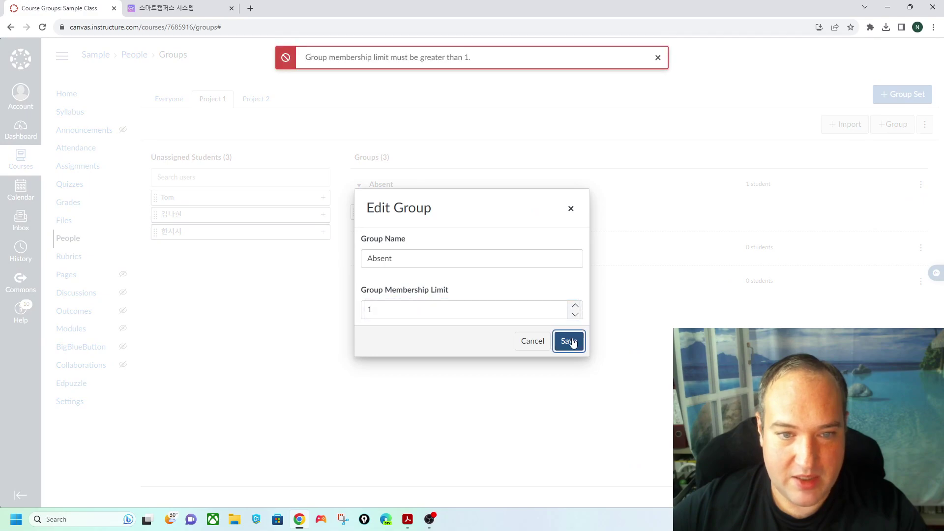
pyautogui.click(558, 343)
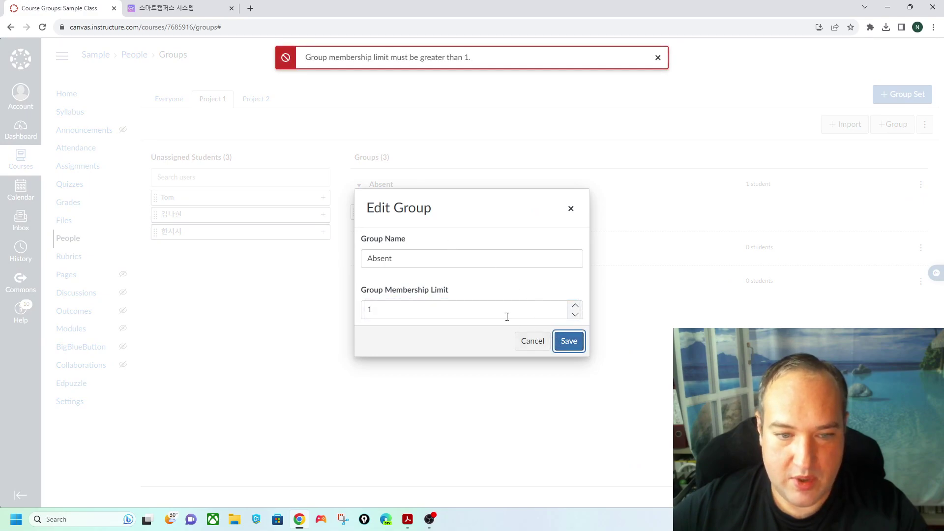
pyautogui.click(528, 313)
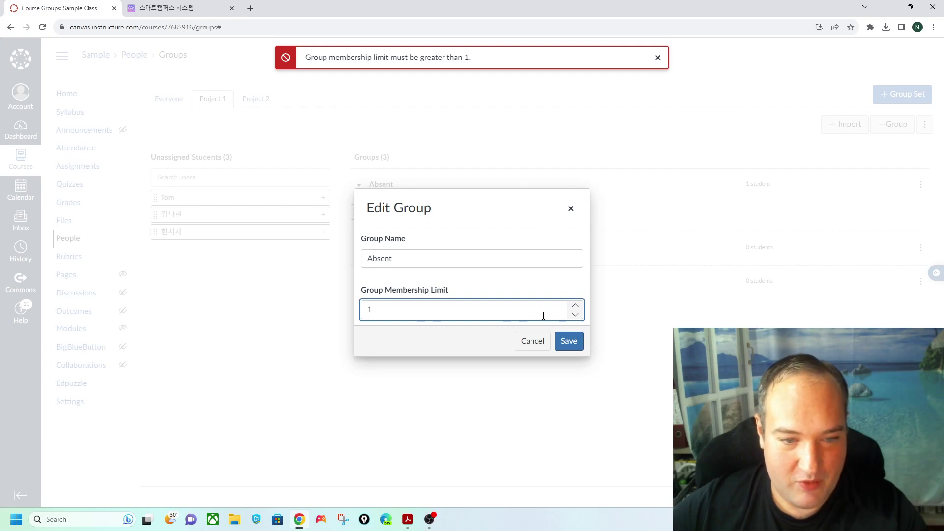
pyautogui.click(565, 341)
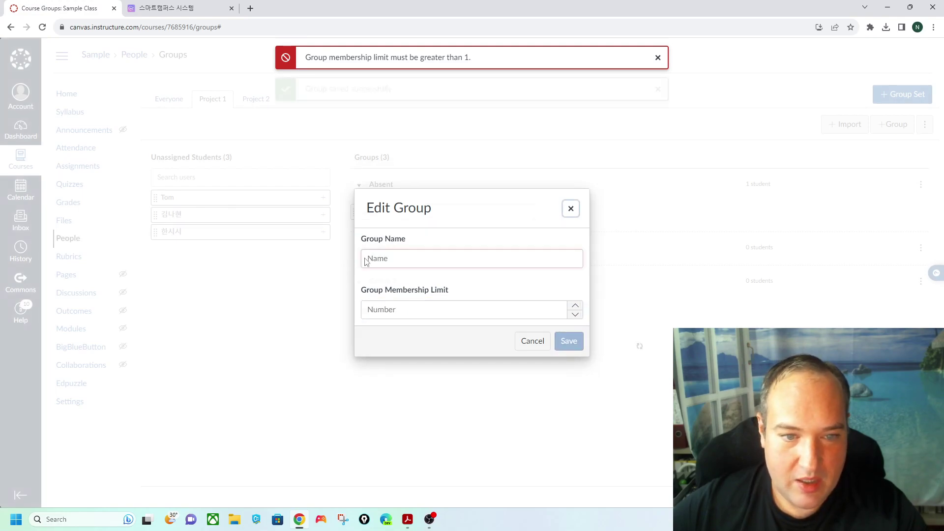
pyautogui.moveTo(197, 201); pyautogui.dragTo(403, 193)
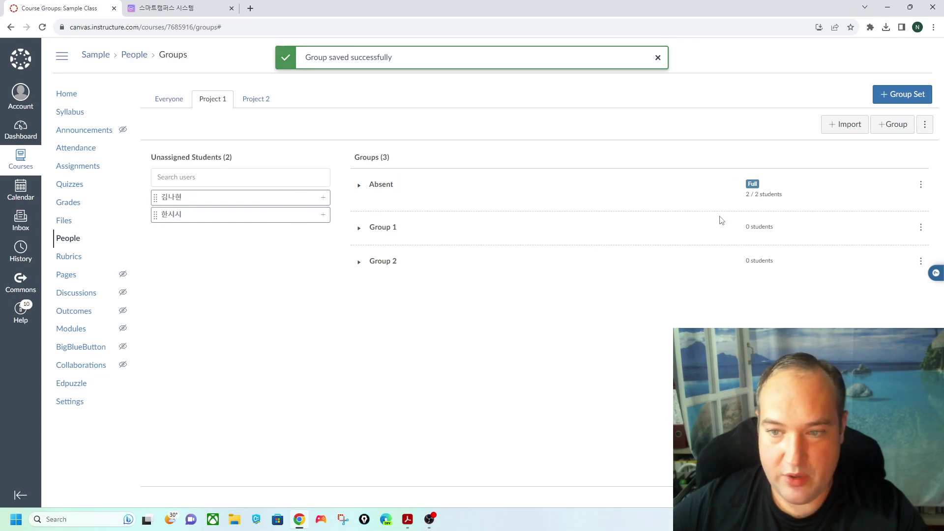
# - Randomly assign the unassigned students to the Project 1 groups
pyautogui.click(924, 125)
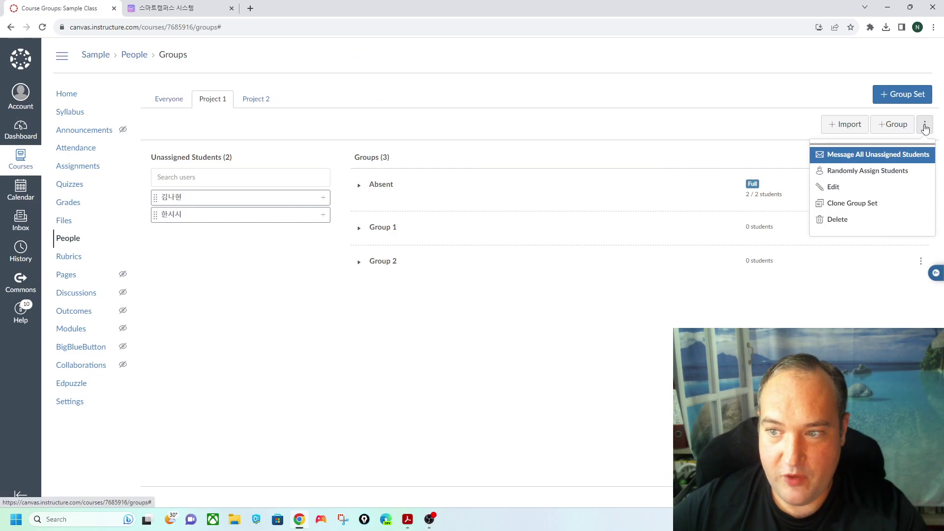
pyautogui.click(924, 126)
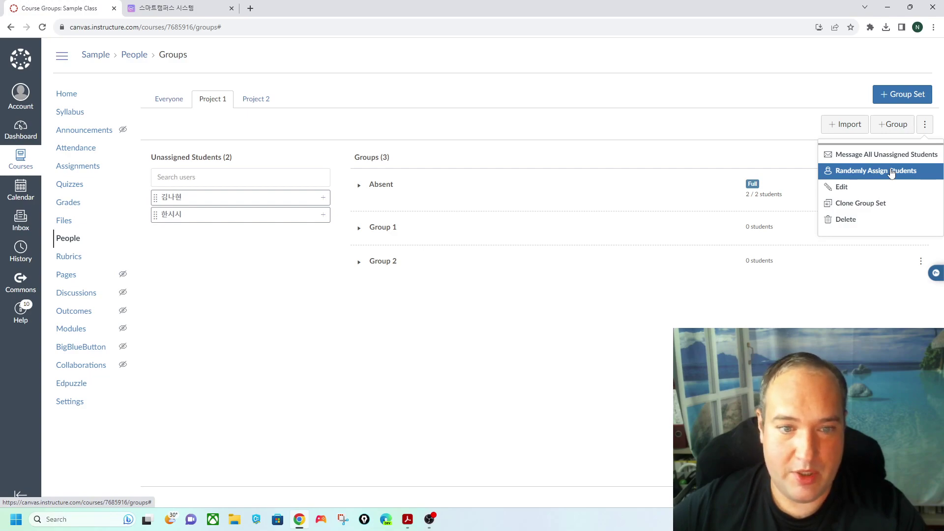
pyautogui.click(695, 86)
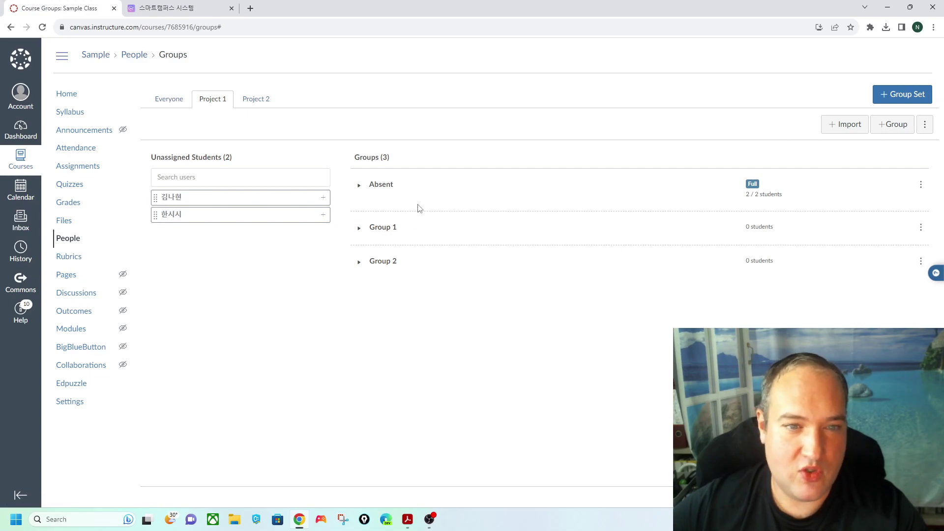
pyautogui.click(924, 124)
pyautogui.click(858, 173)
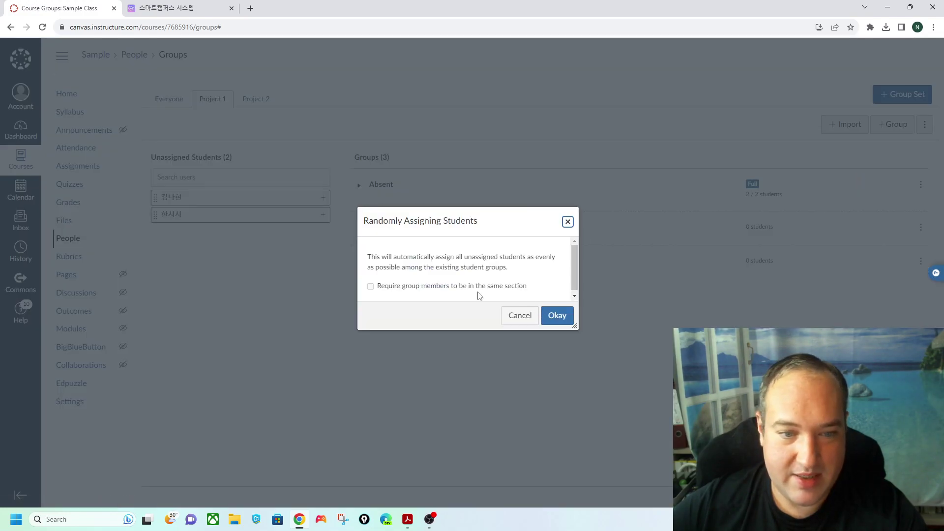
pyautogui.click(559, 319)
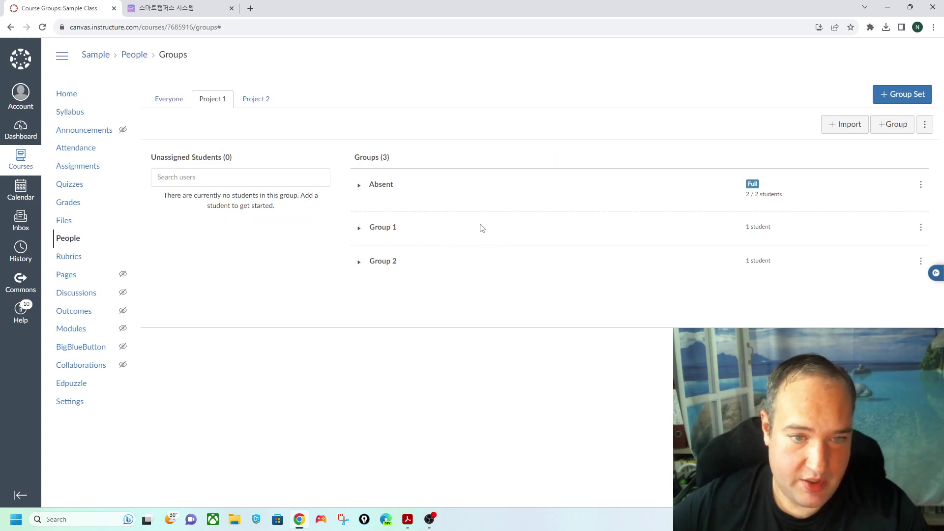
# - Drag one student out of the Absent group, then check the members of Group 1 and Group 2
pyautogui.click(357, 186)
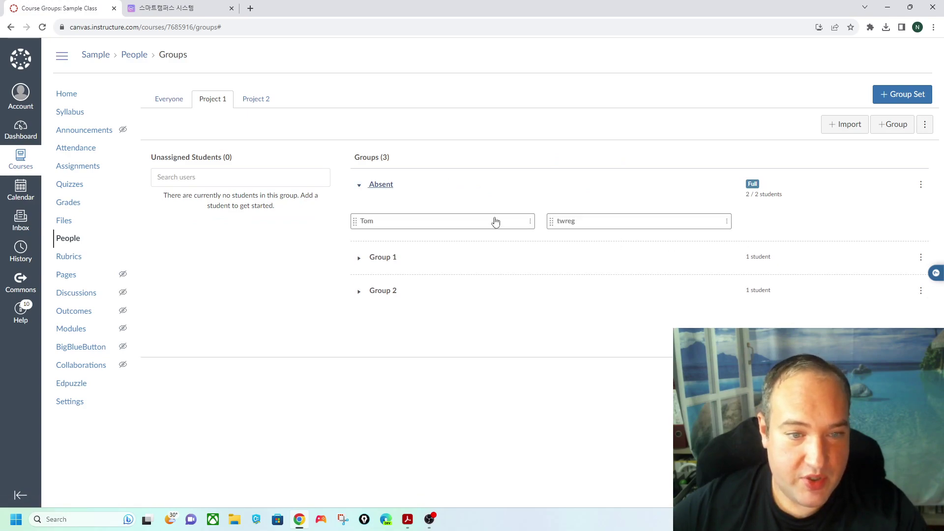
pyautogui.moveTo(421, 225); pyautogui.dragTo(411, 248)
pyautogui.click(357, 185)
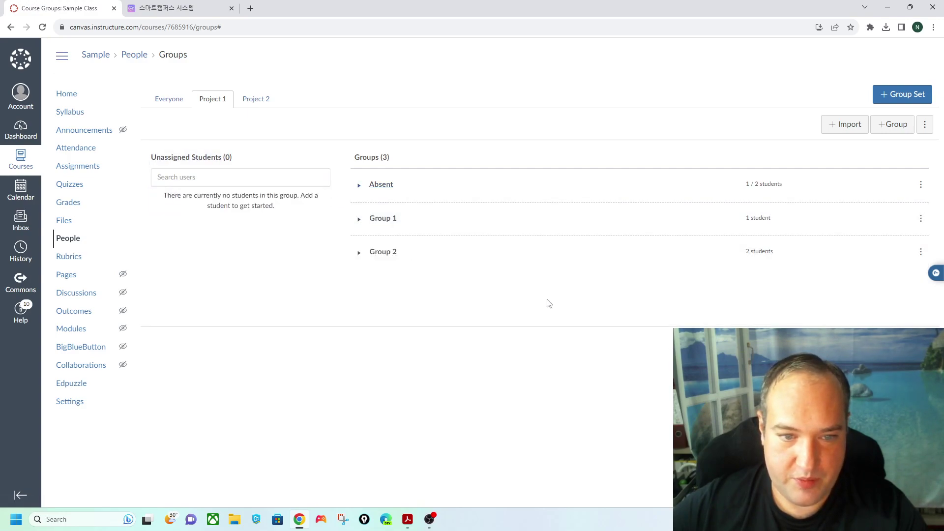
pyautogui.click(356, 253)
pyautogui.click(359, 221)
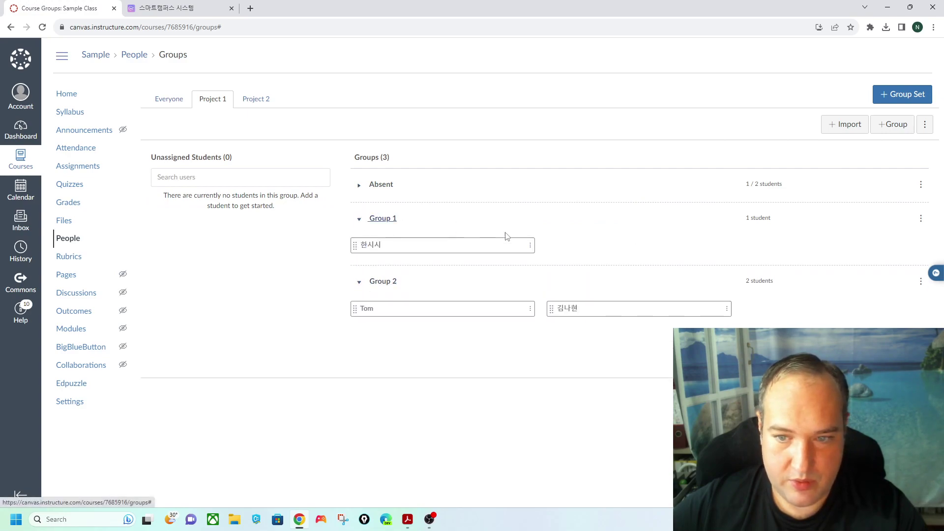
pyautogui.click(364, 220)
pyautogui.click(362, 253)
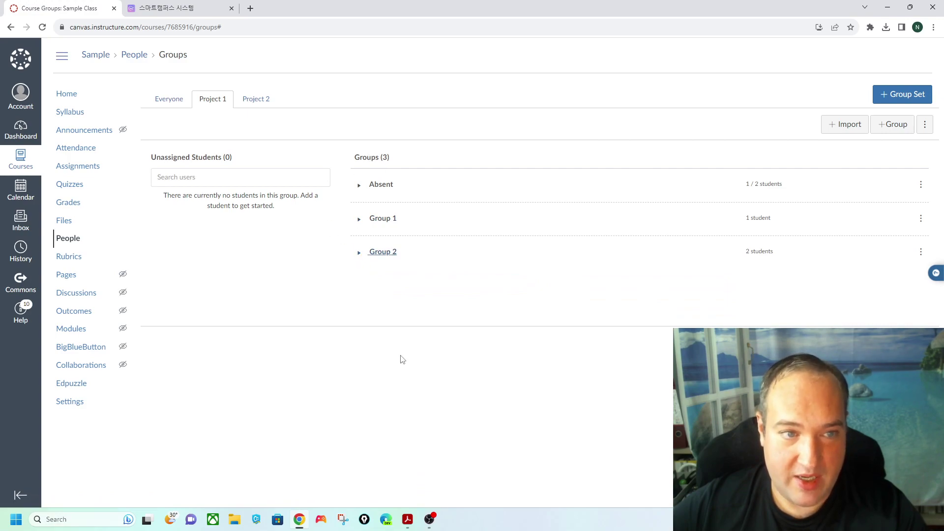
# - Create a new group named Group 1 in the Project 2 group set
pyautogui.click(257, 102)
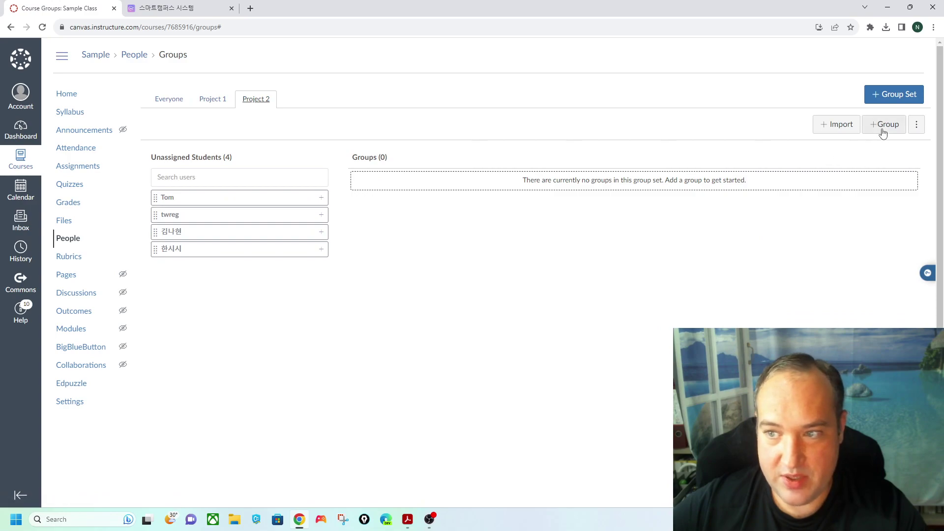
pyautogui.click(882, 126)
pyautogui.click(432, 252)
pyautogui.write('Gropu')
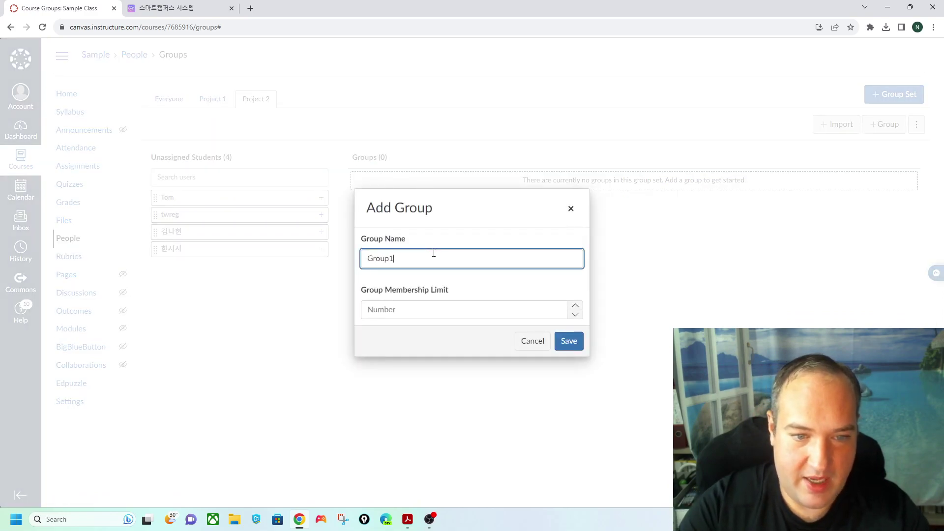
pyautogui.write(' 1')
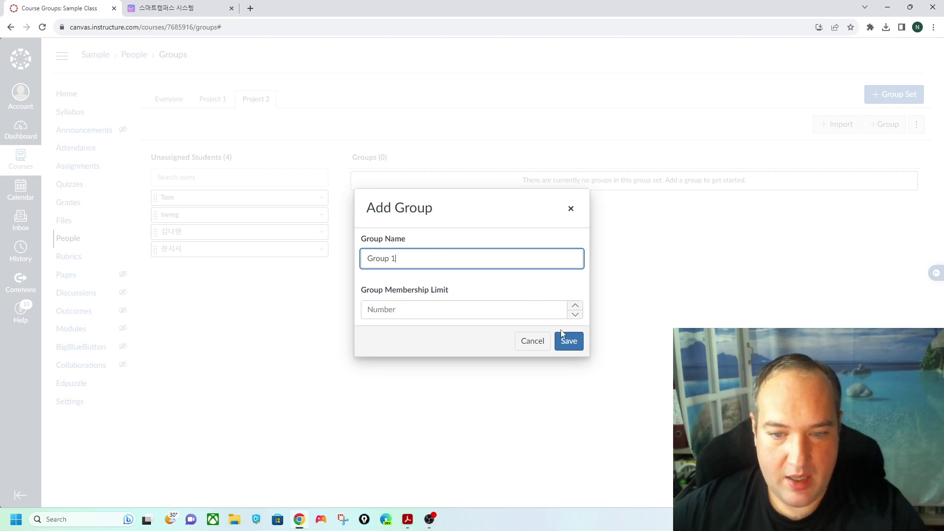
pyautogui.press('Return')
# - Add a second Project 2 group named Group 2
pyautogui.click(885, 124)
pyautogui.click(401, 252)
pyautogui.write('Group 2')
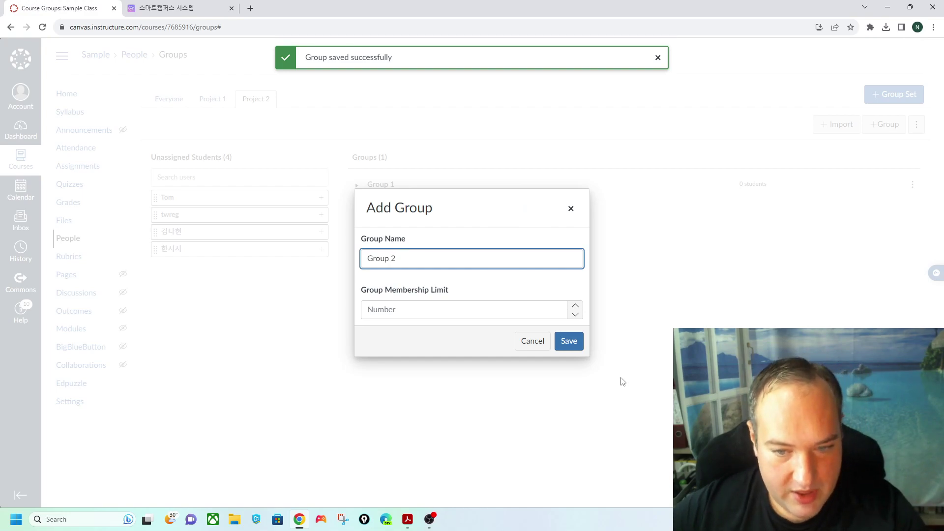
pyautogui.click(568, 341)
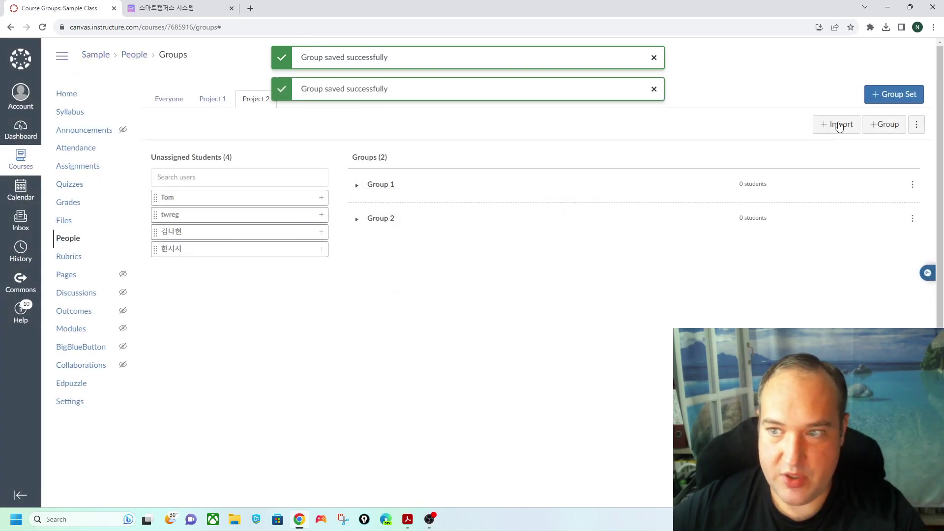
# - Randomly assign the four unassigned Project 2 students to the groups
pyautogui.click(916, 124)
pyautogui.click(854, 171)
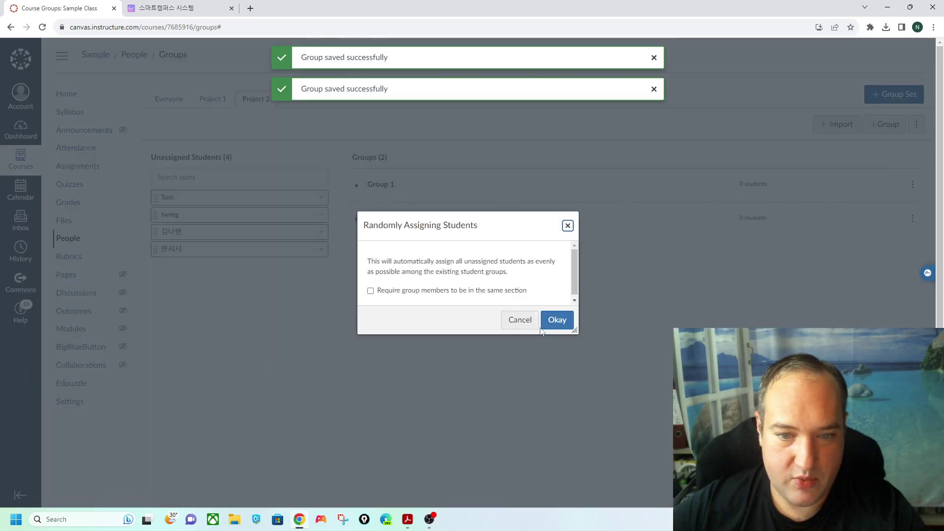
pyautogui.click(555, 322)
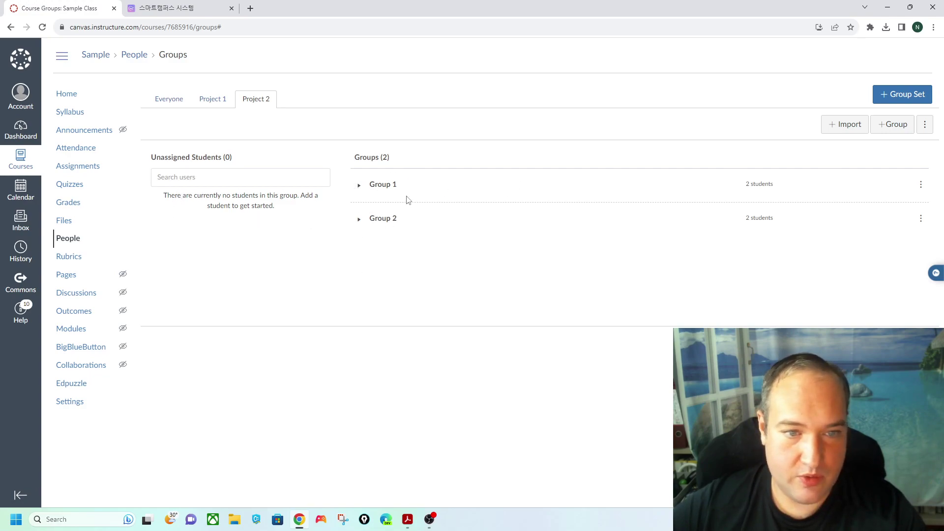
# - Expand Group 1 and Group 2 to confirm each holds two students
pyautogui.click(360, 191)
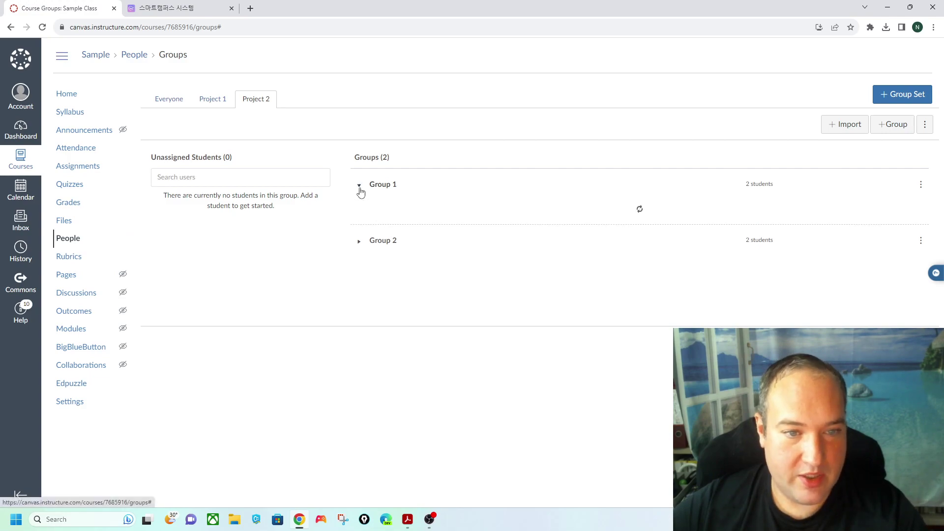
pyautogui.click(360, 191)
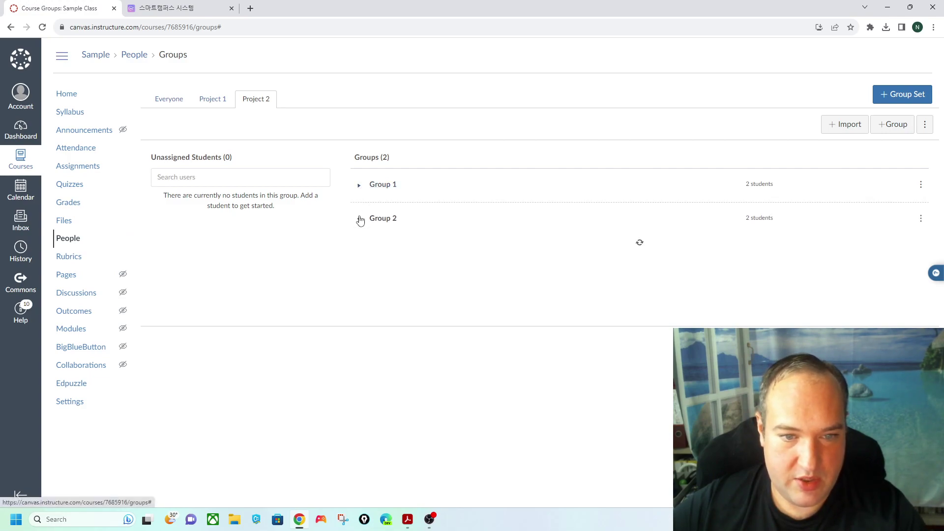
pyautogui.click(361, 220)
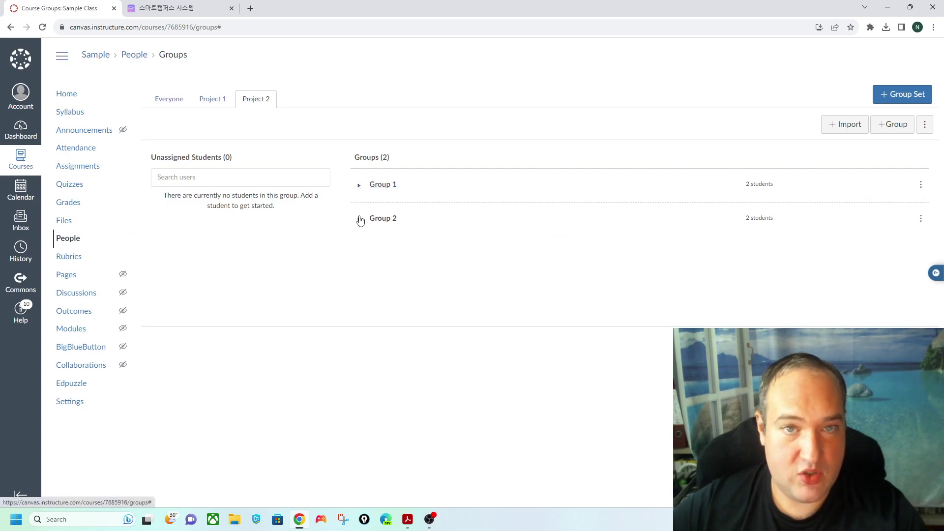
pyautogui.click(356, 190)
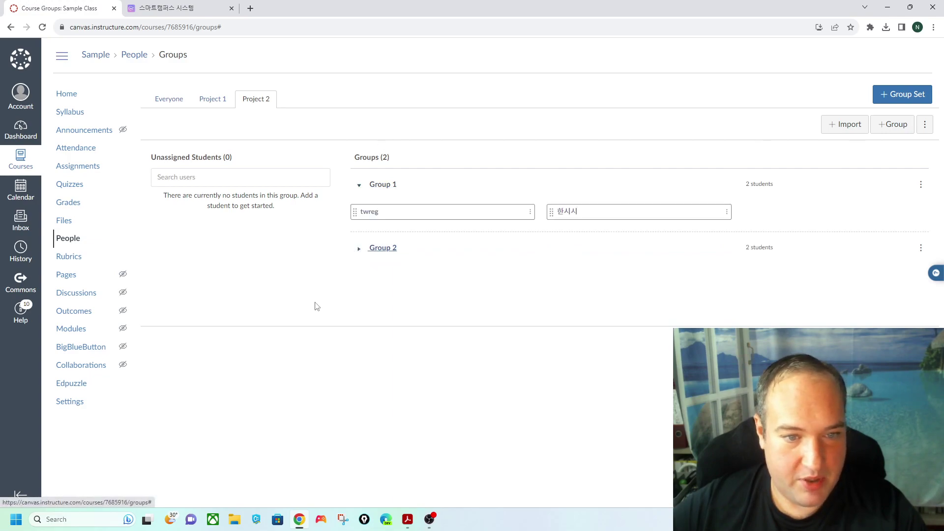
pyautogui.click(359, 248)
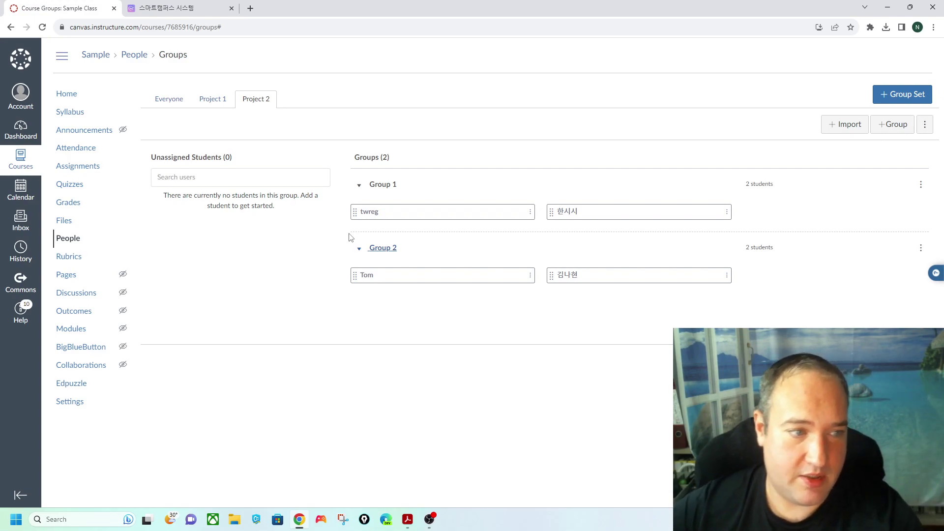
# - Go to the course's assignments list and scan it
pyautogui.click(78, 165)
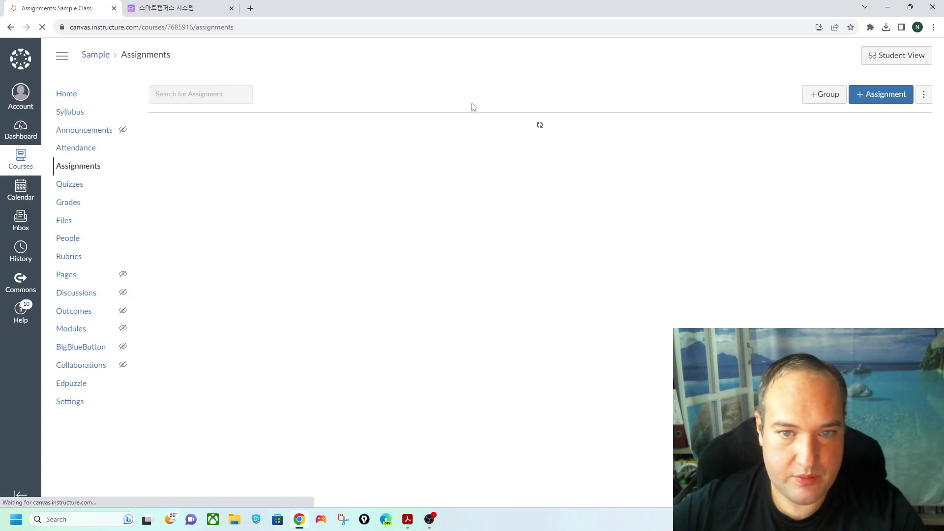
pyautogui.scroll(-15, 409, 186)
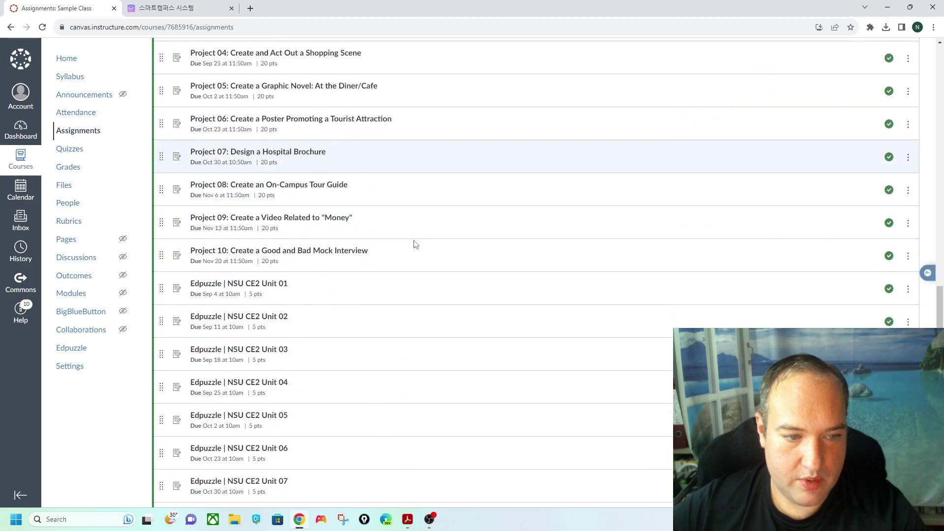
pyautogui.scroll(3, 415, 245)
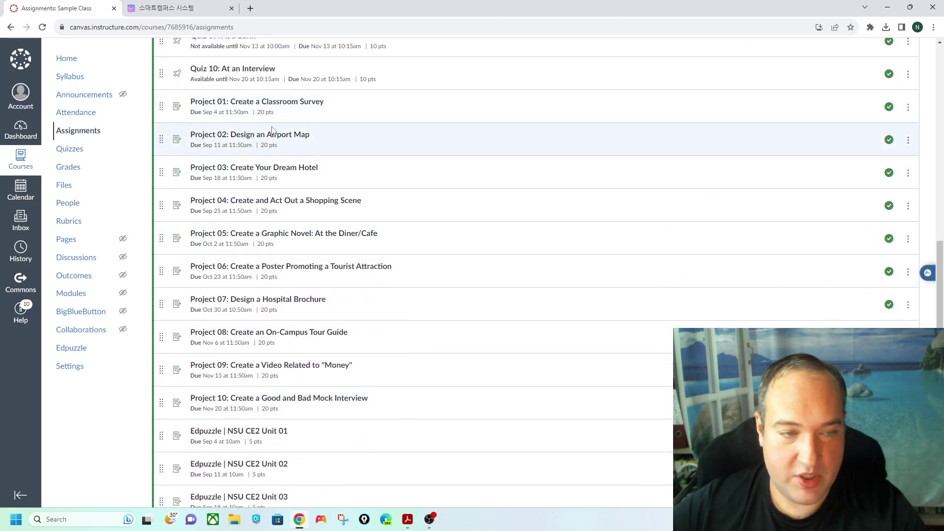
# - Open Project 02: Design an Airport Map and inspect its attached four-criterion rubric
pyautogui.click(254, 137)
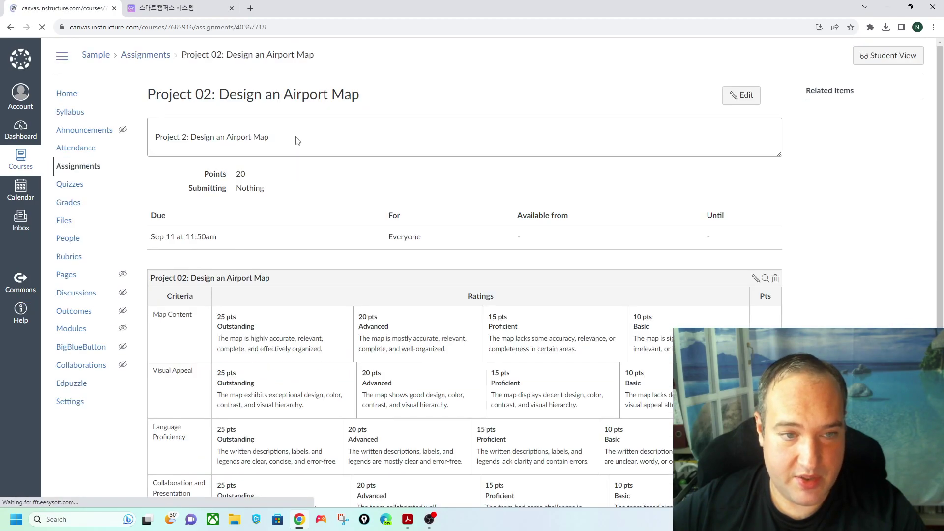
pyautogui.scroll(-3, 452, 246)
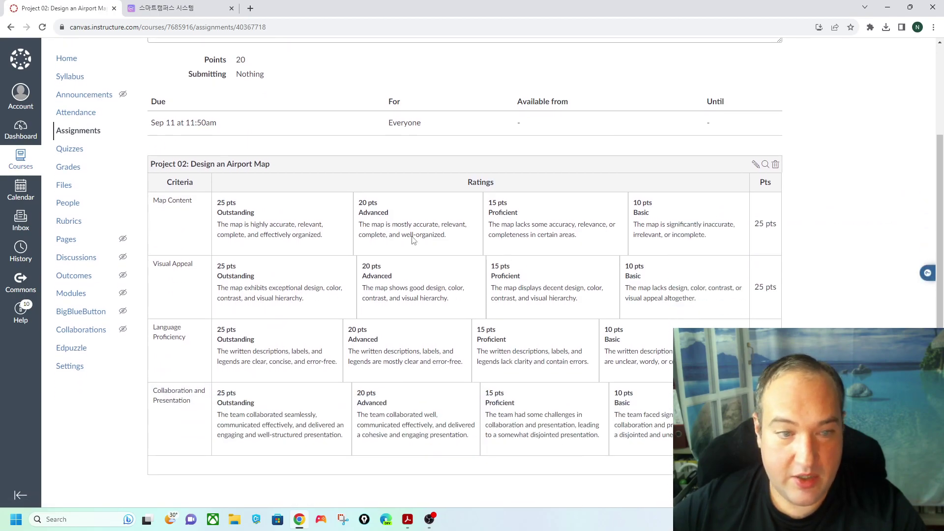
pyautogui.moveTo(157, 162); pyautogui.dragTo(278, 169)
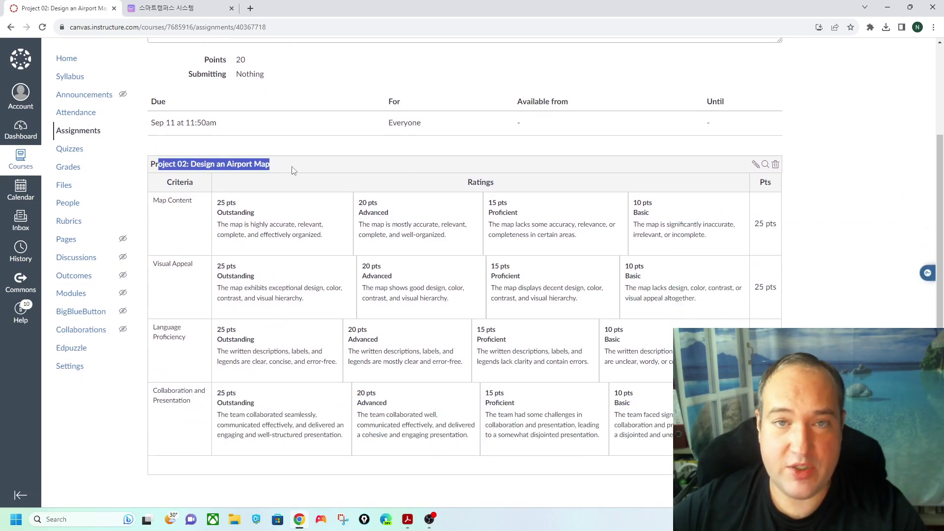
pyautogui.click(305, 165)
pyautogui.scroll(3, 611, 196)
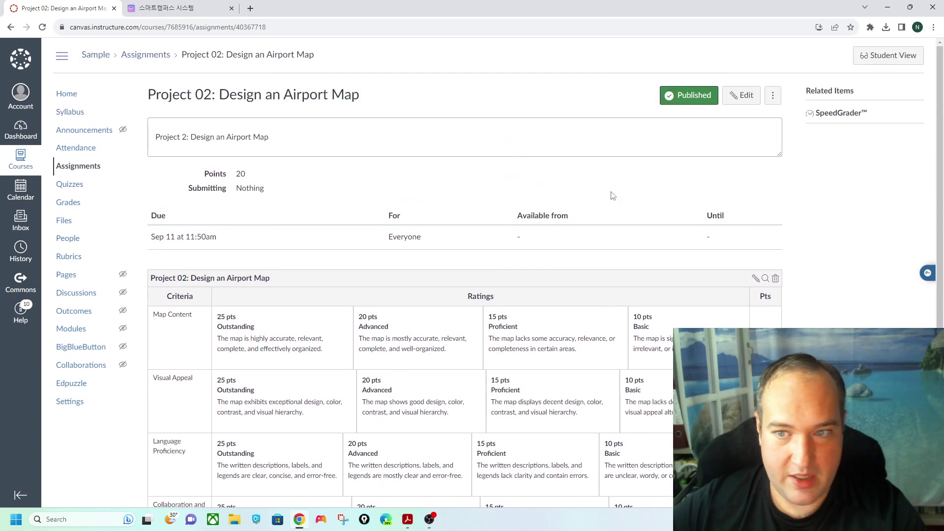
# - Set Project 02's Group Set to Project 2 and save the assignment
pyautogui.click(749, 99)
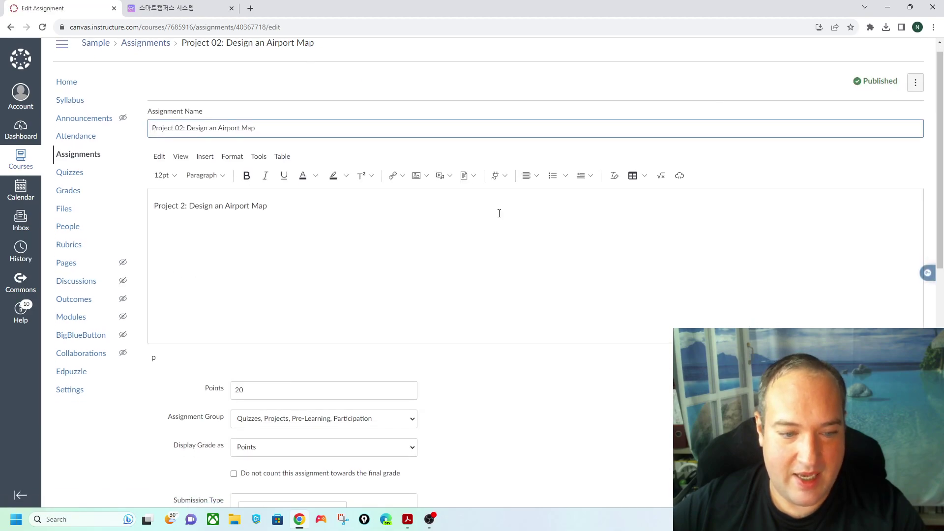
pyautogui.scroll(-4, 494, 209)
pyautogui.scroll(-3, 504, 221)
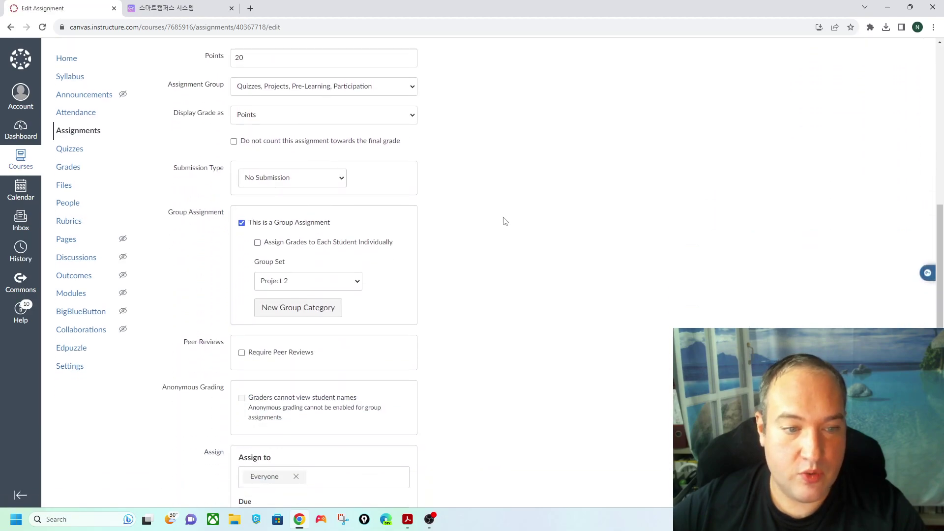
pyautogui.click(313, 285)
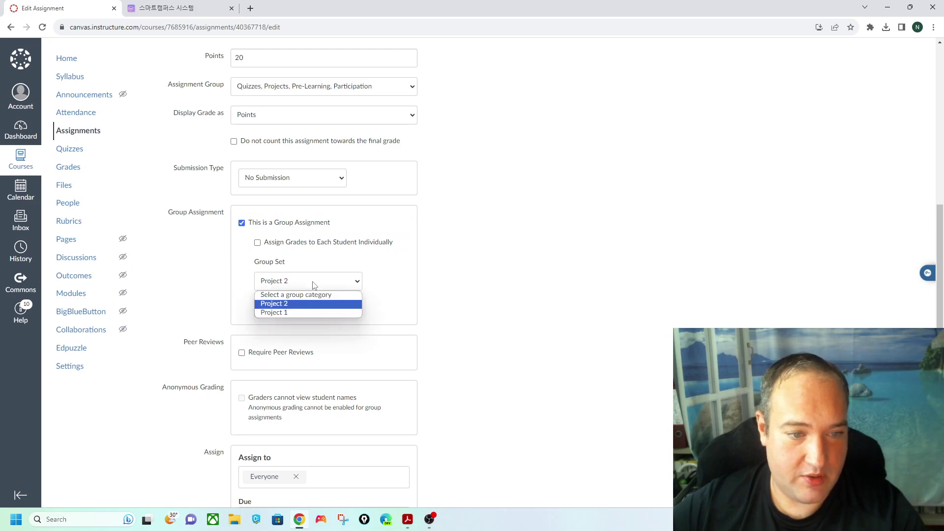
pyautogui.click(289, 305)
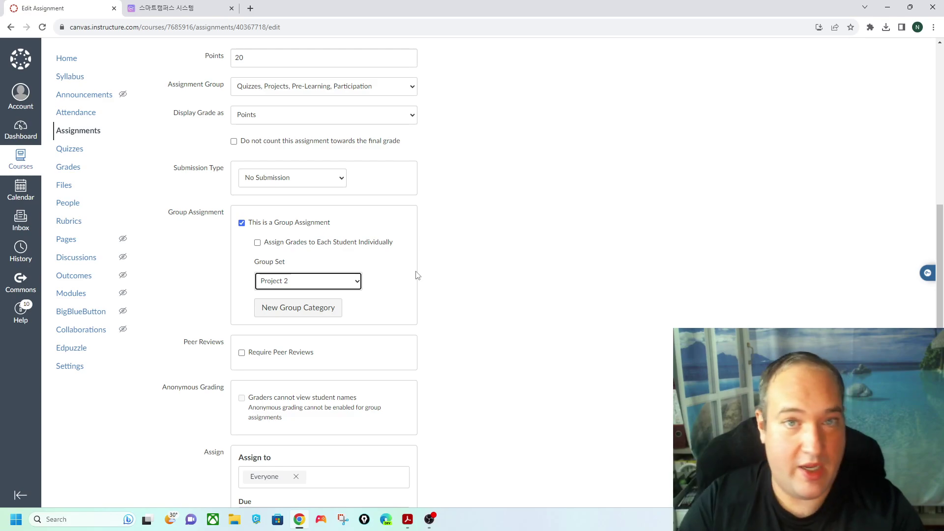
pyautogui.scroll(6, 369, 162)
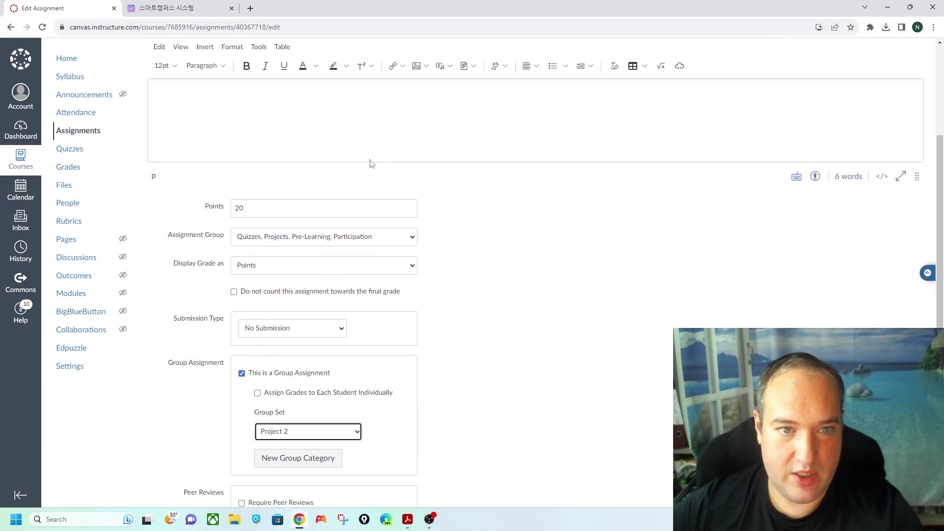
pyautogui.scroll(-6, 680, 233)
pyautogui.scroll(-3, 680, 232)
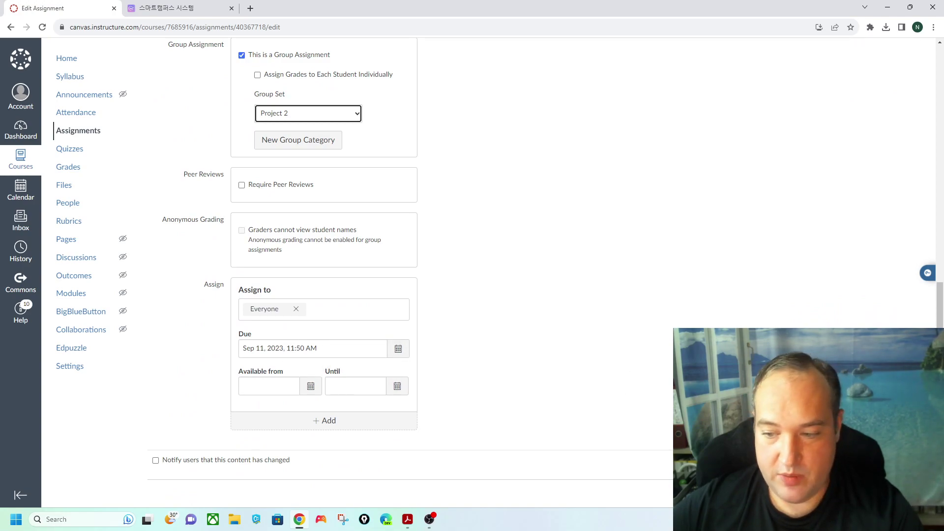
pyautogui.click(904, 465)
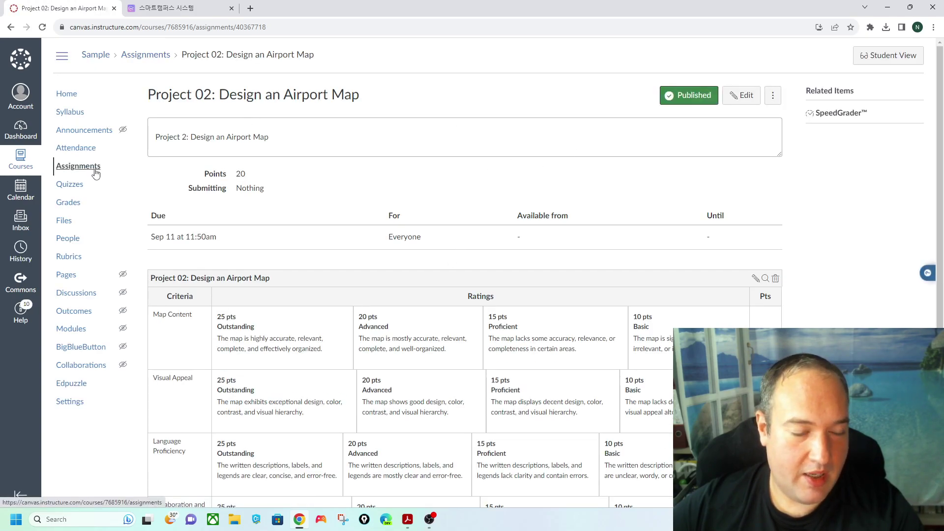
pyautogui.click(79, 167)
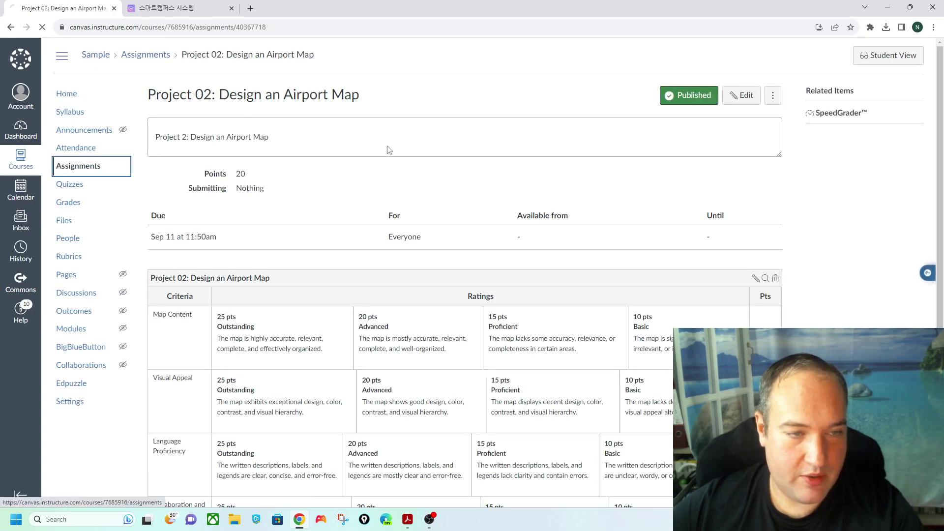
pyautogui.scroll(-9, 341, 220)
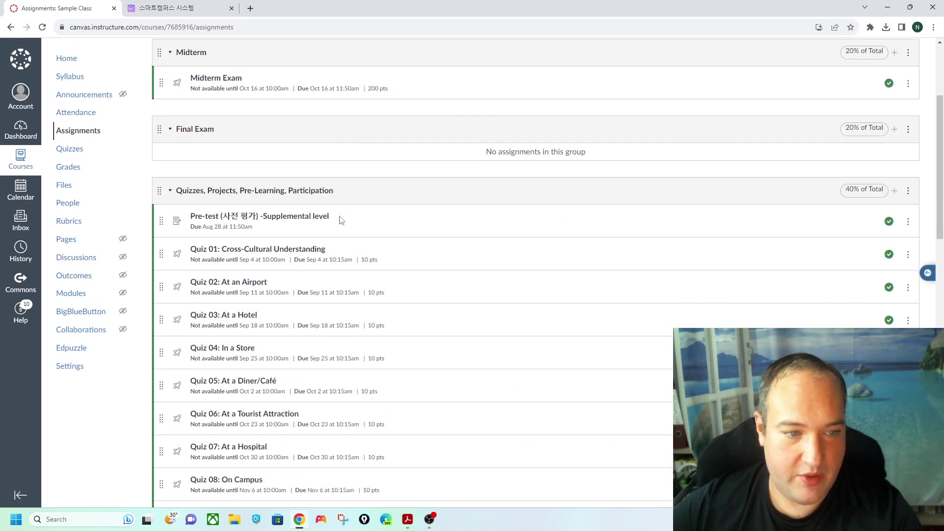
pyautogui.scroll(-3, 341, 219)
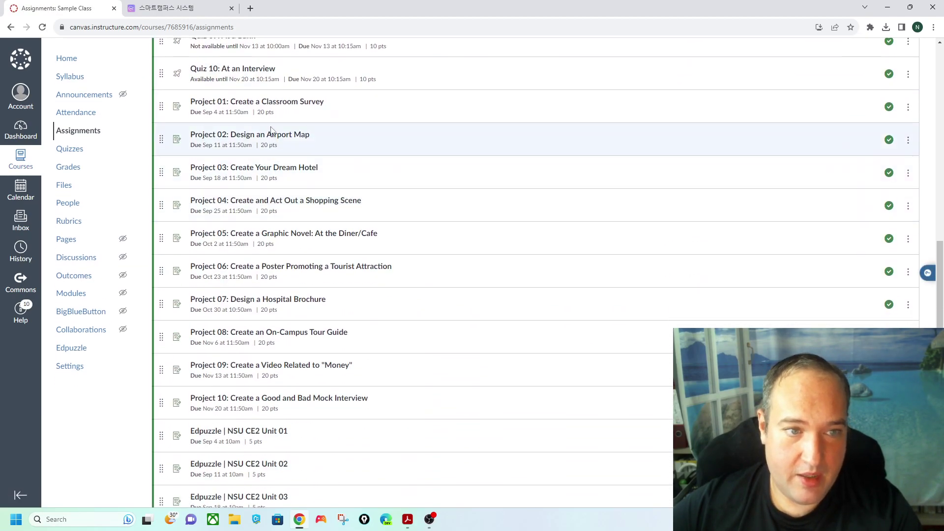
pyautogui.click(273, 137)
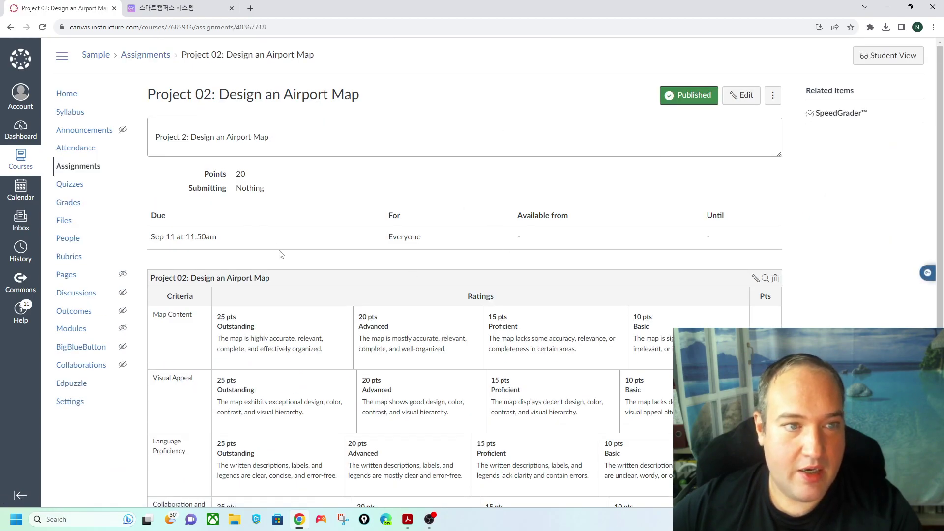
pyautogui.scroll(-2, 536, 280)
pyautogui.scroll(2, 492, 248)
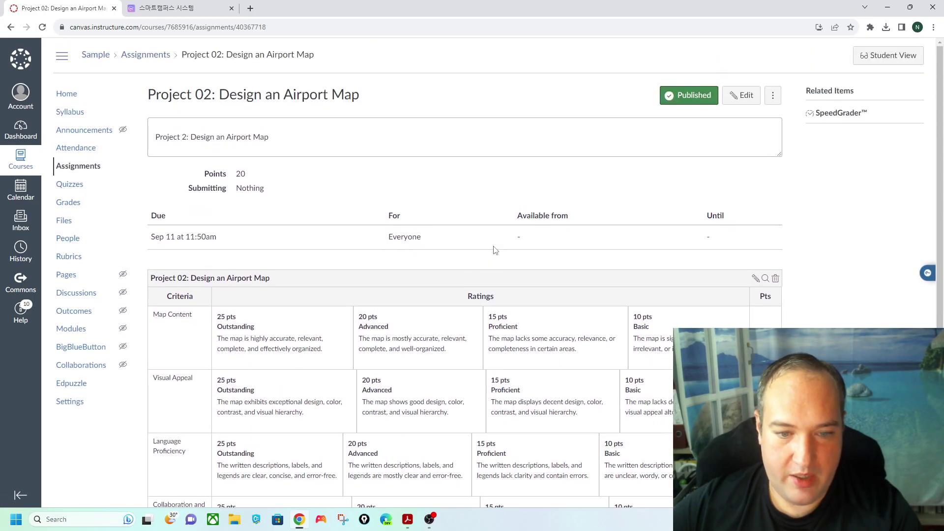
pyautogui.click(832, 121)
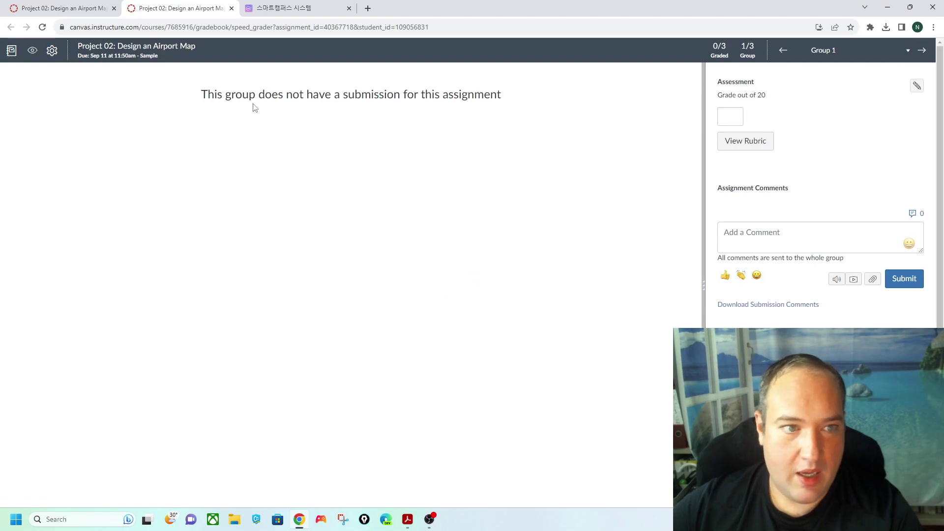
# - In SpeedGrader, return to Group 1, widen the sidebar and show the rubric
pyautogui.click(922, 50)
pyautogui.click(923, 51)
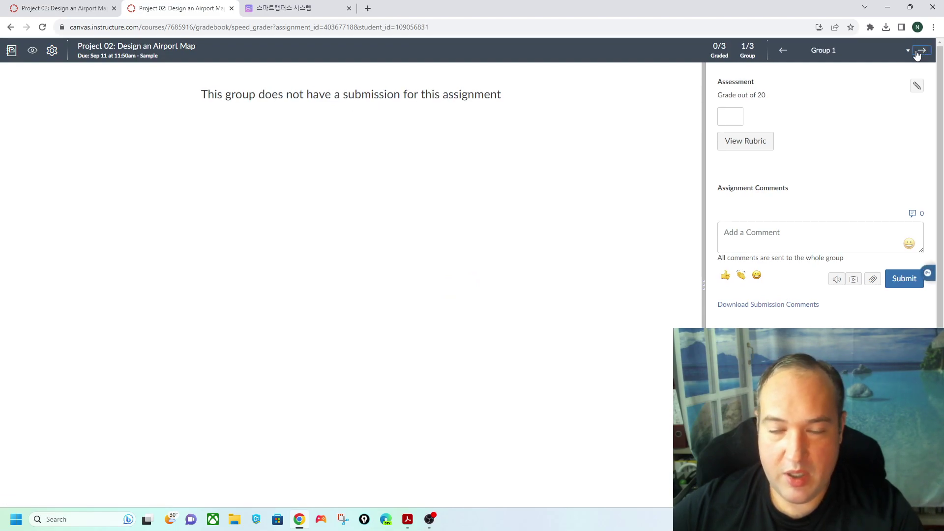
pyautogui.click(921, 52)
pyautogui.click(921, 51)
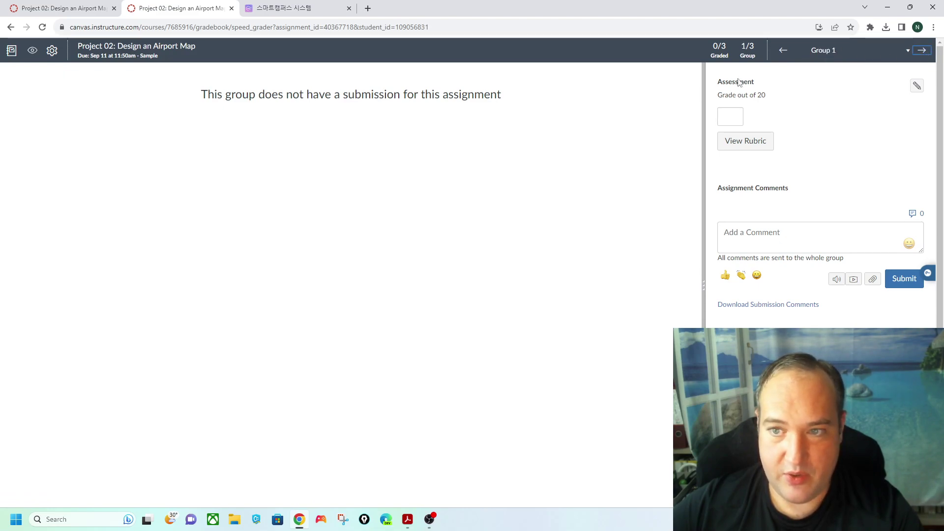
pyautogui.moveTo(703, 166); pyautogui.dragTo(333, 164)
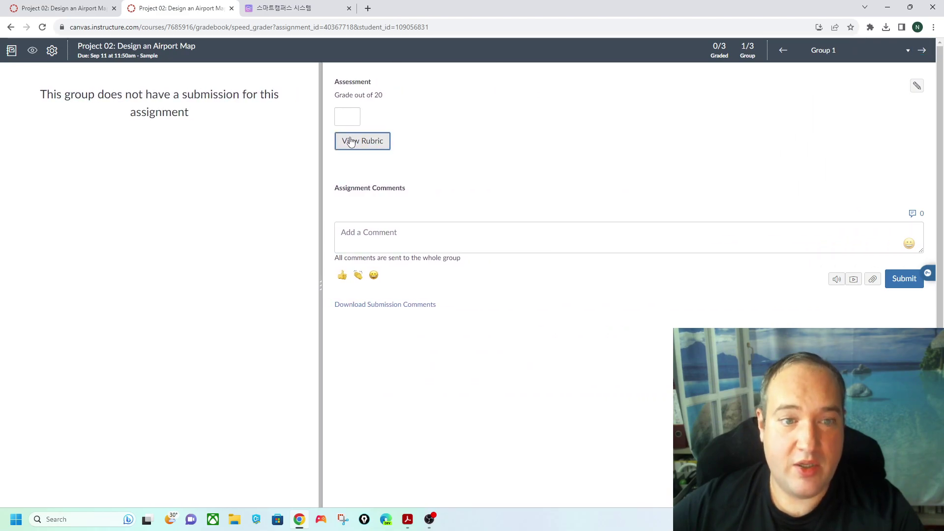
pyautogui.click(350, 142)
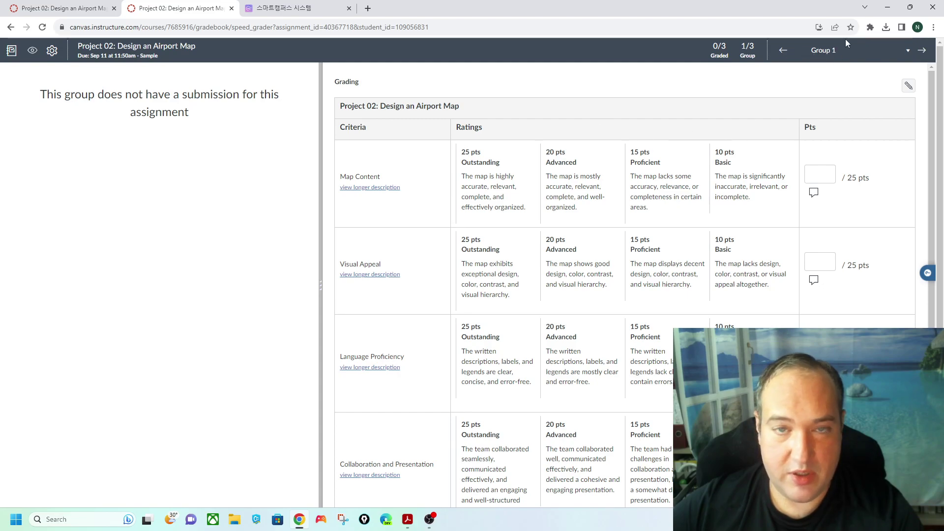
# - Rate Group 1: Map Content 25, Visual Appeal 20, Language Proficiency 10, Collaboration 25
pyautogui.click(489, 185)
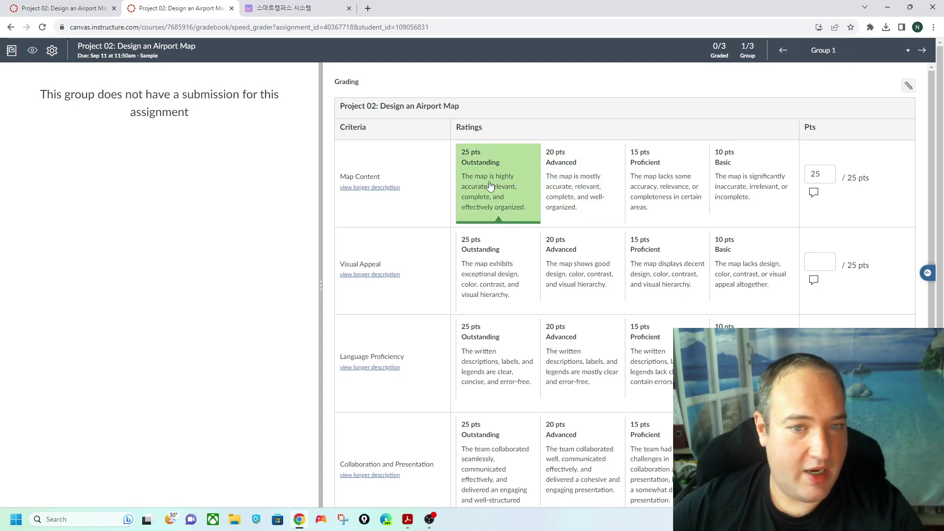
pyautogui.click(569, 290)
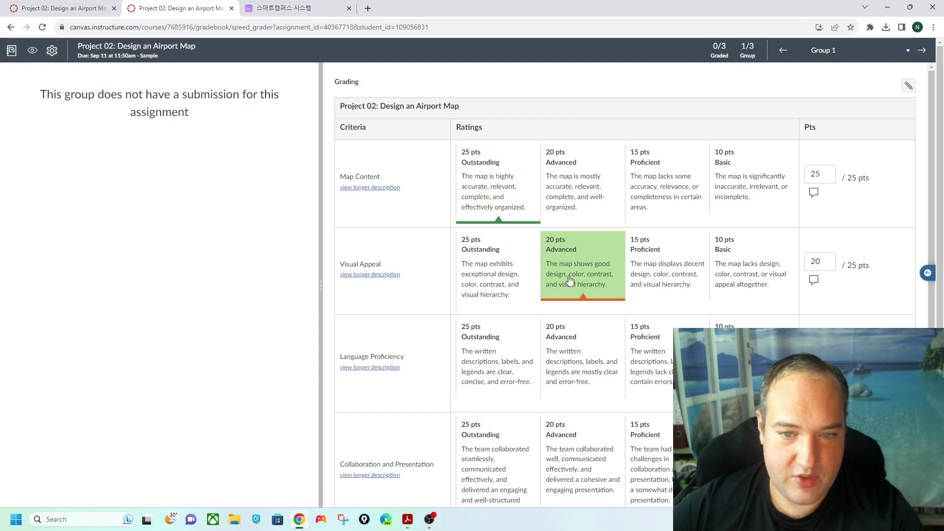
pyautogui.scroll(-3, 654, 281)
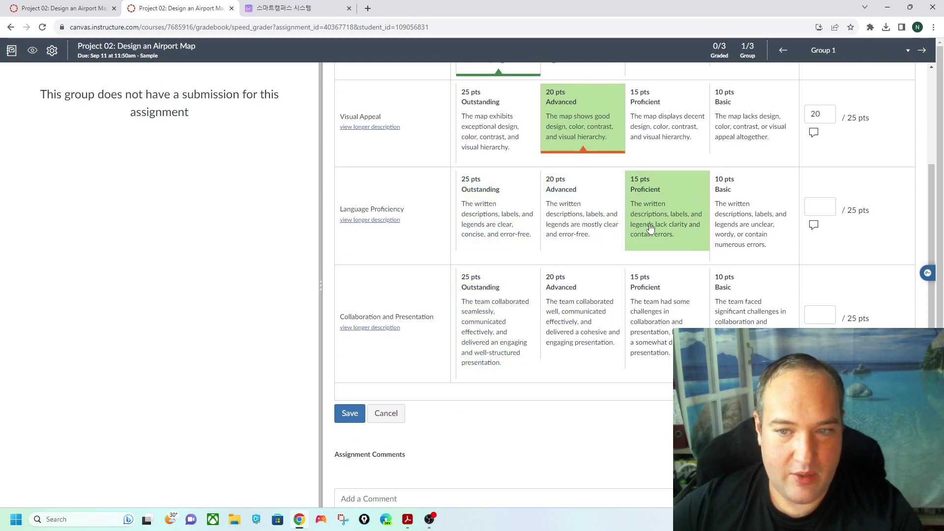
pyautogui.click(720, 212)
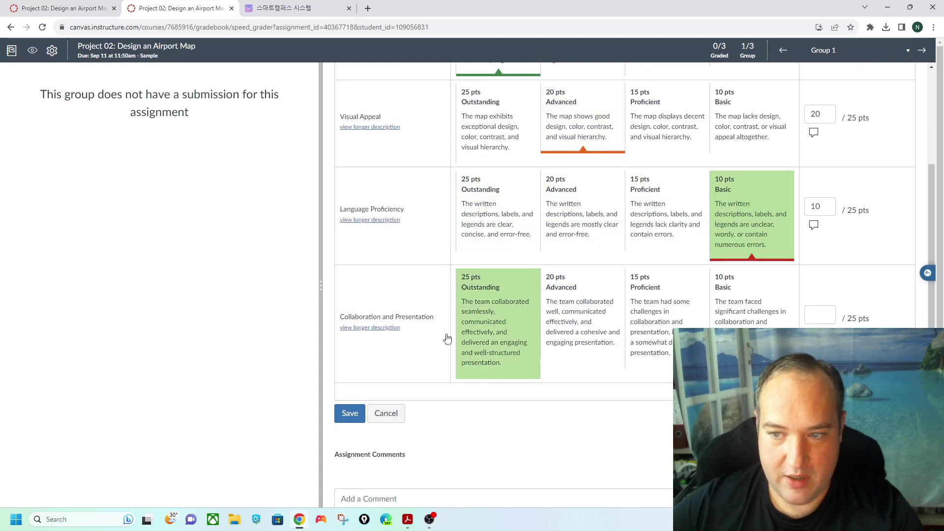
pyautogui.click(510, 315)
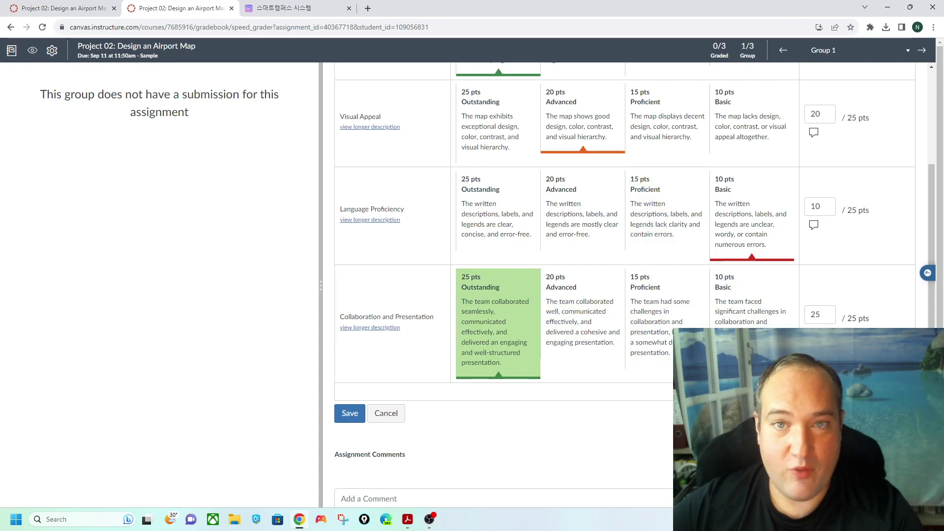
pyautogui.scroll(3, 642, 263)
pyautogui.scroll(-5, 394, 371)
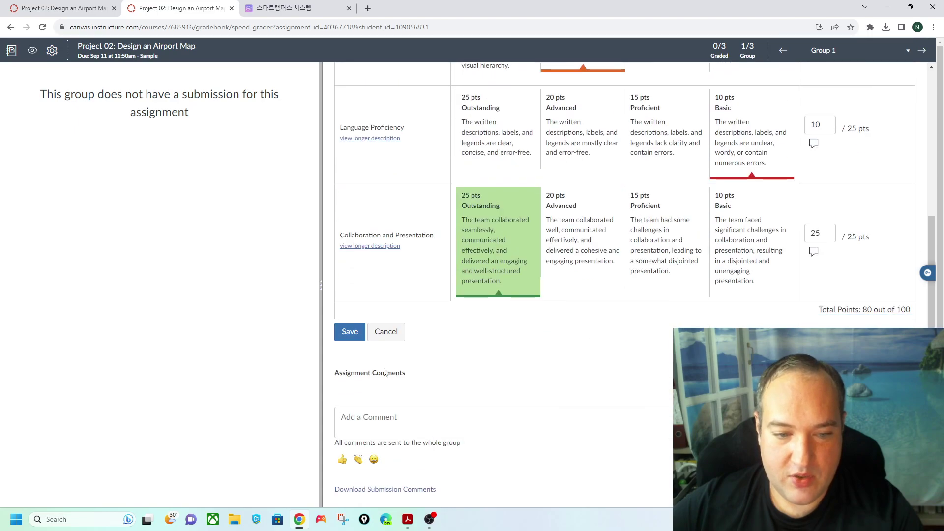
# - Save Group 1's rubric scores and enter a grade of 16
pyautogui.click(344, 332)
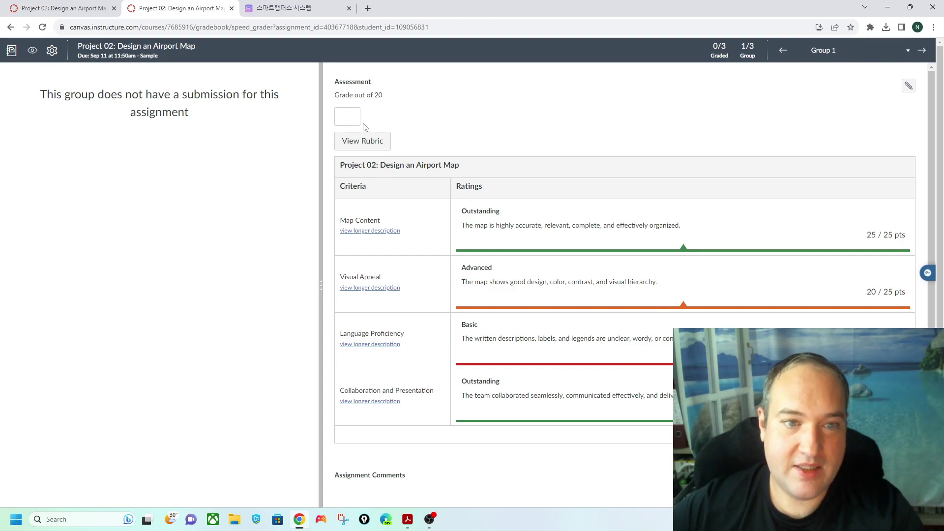
pyautogui.write('16')
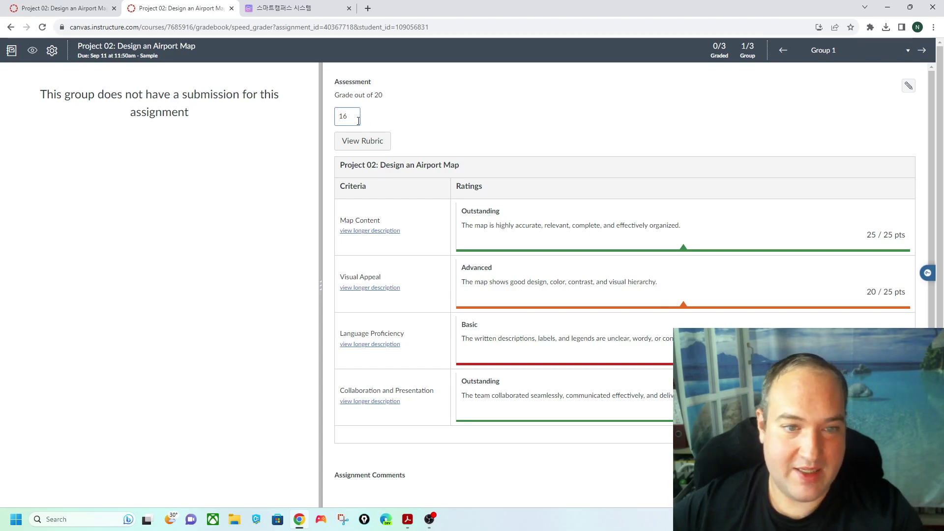
pyautogui.click(427, 107)
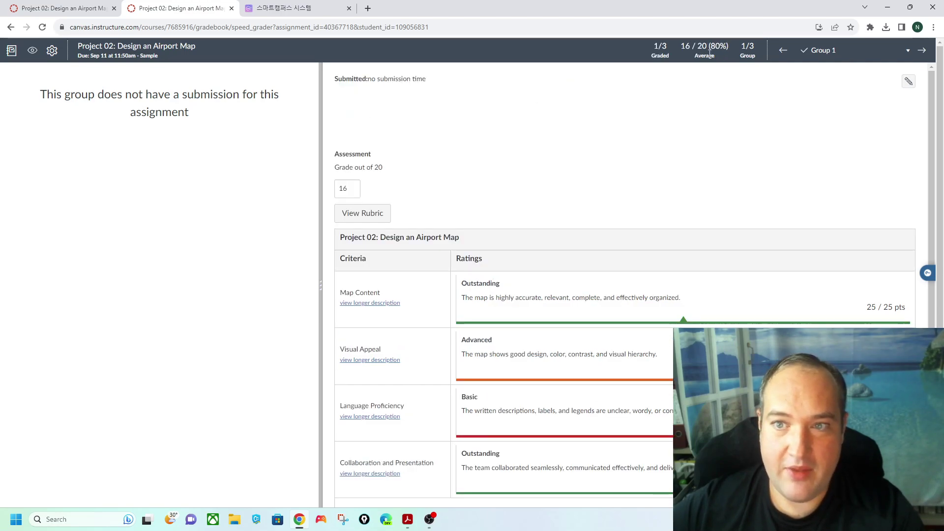
# - Switch SpeedGrader to Group 2
pyautogui.moveTo(681, 46); pyautogui.dragTo(724, 50)
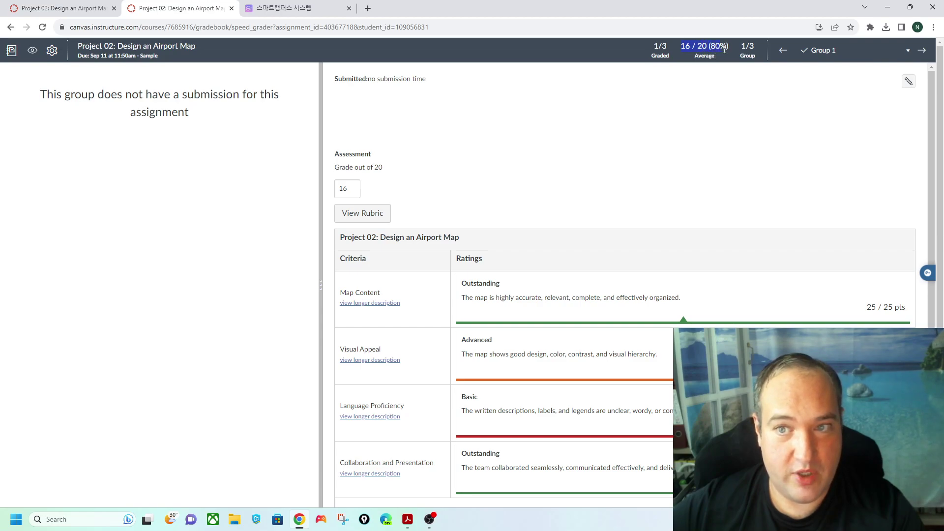
pyautogui.scroll(-4, 686, 130)
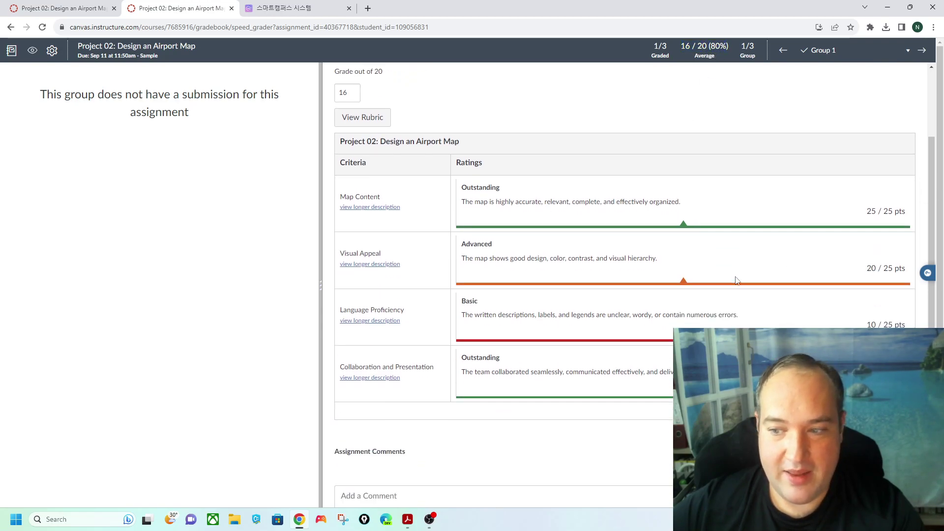
pyautogui.scroll(3, 600, 221)
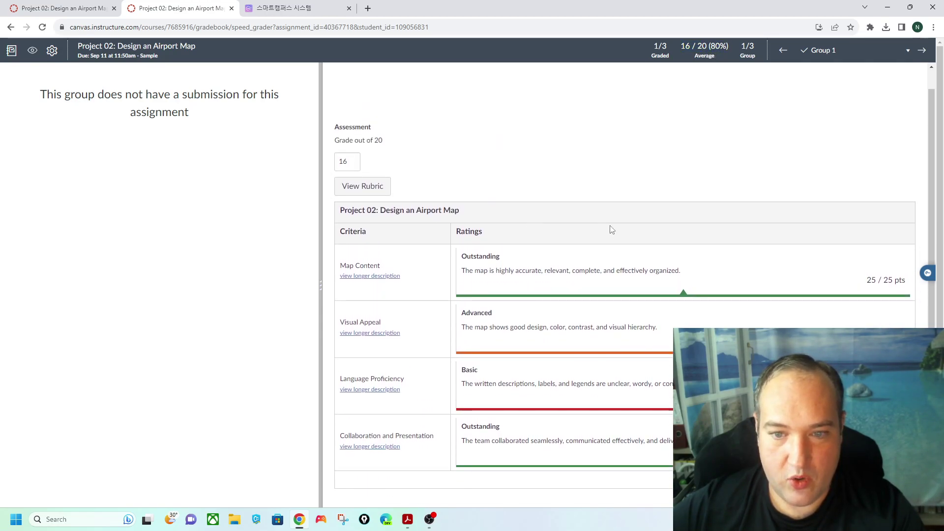
pyautogui.scroll(1, 858, 197)
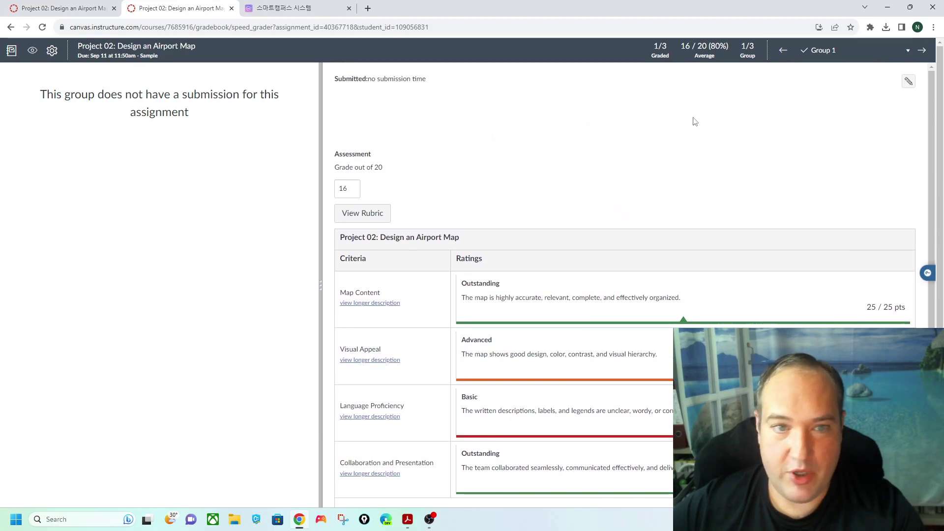
pyautogui.click(908, 52)
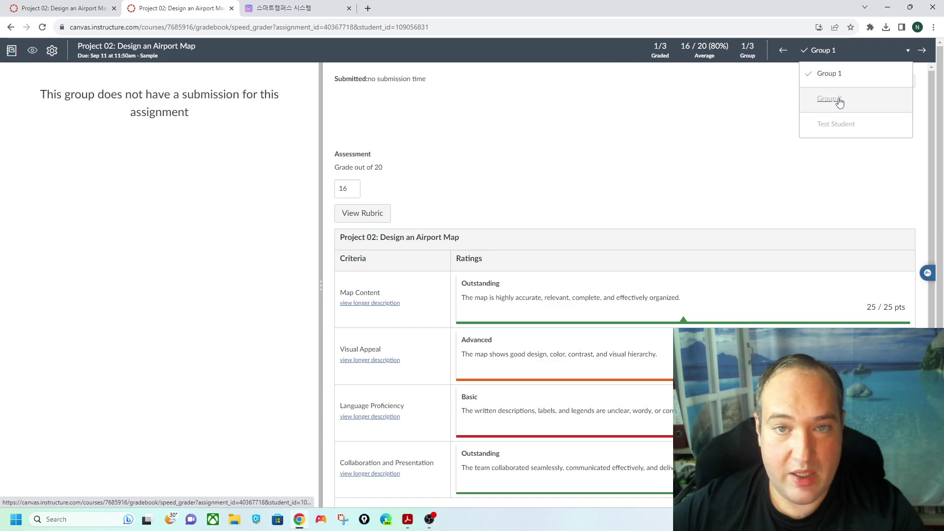
pyautogui.click(829, 99)
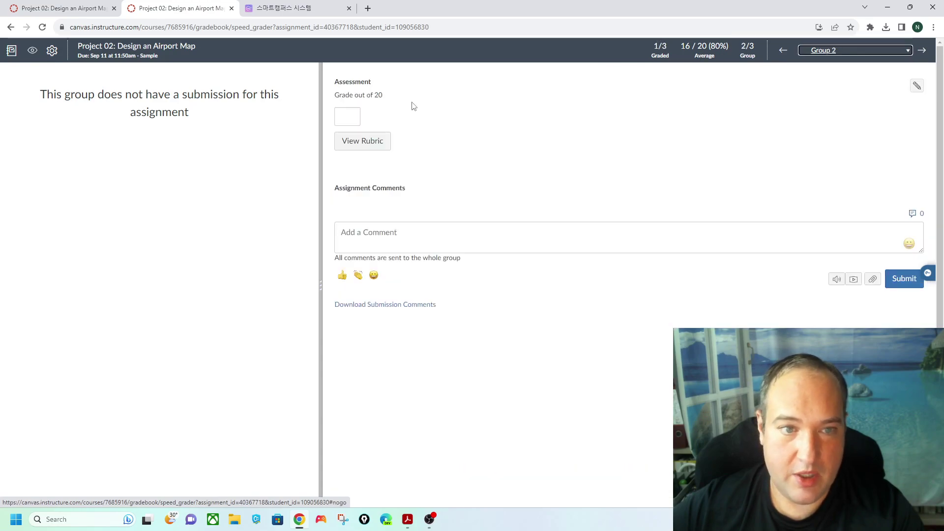
# - Rate Group 2: Map Content 10, Visual Appeal 15, Language Proficiency 10, Collaboration 15
pyautogui.click(370, 145)
pyautogui.click(750, 181)
pyautogui.click(732, 250)
pyautogui.click(666, 255)
pyautogui.scroll(-4, 688, 265)
pyautogui.click(723, 192)
pyautogui.click(696, 321)
pyautogui.scroll(-1, 696, 321)
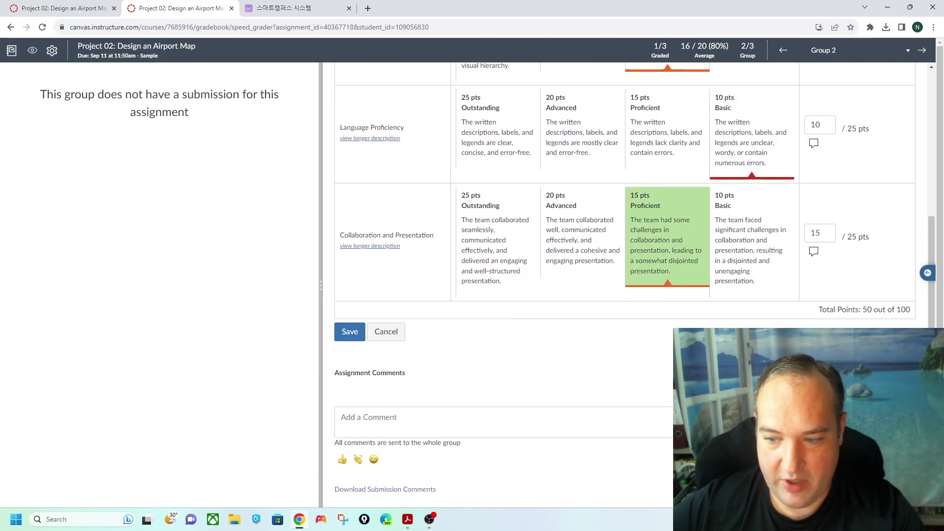
# - Post the comment 'fsddfs' to the whole group
pyautogui.click(385, 426)
pyautogui.write('fsddfs')
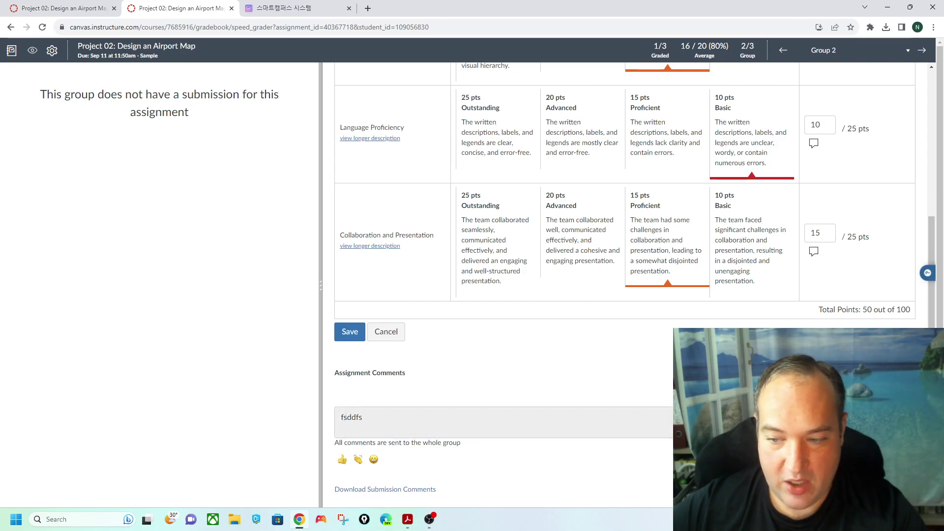
pyautogui.press('Return')
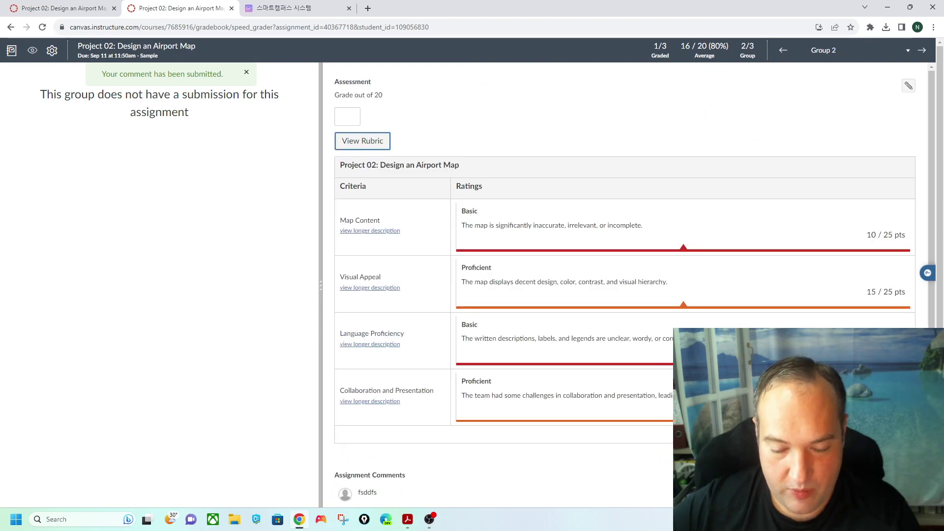
# - Enter 10 as Group 2's grade
pyautogui.scroll(-3, 570, 436)
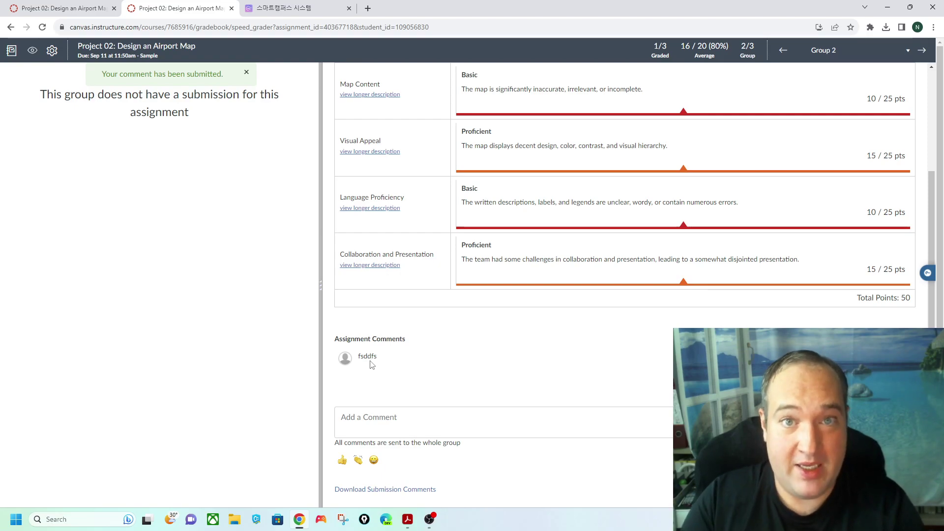
pyautogui.scroll(1, 371, 365)
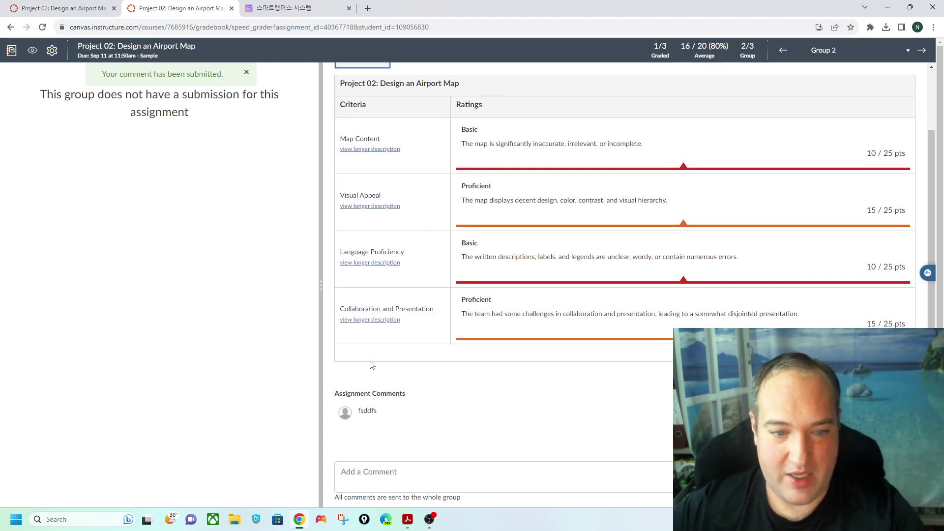
pyautogui.scroll(2, 372, 364)
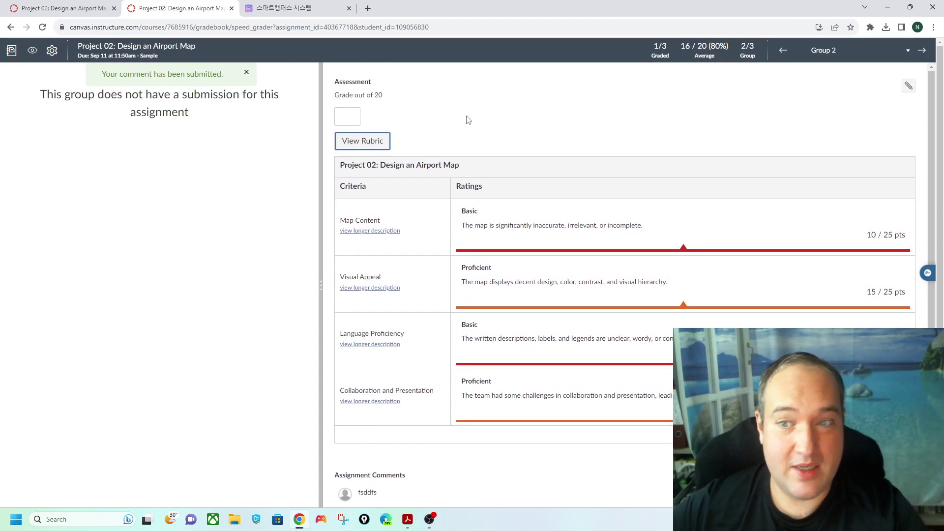
pyautogui.scroll(-2, 443, 112)
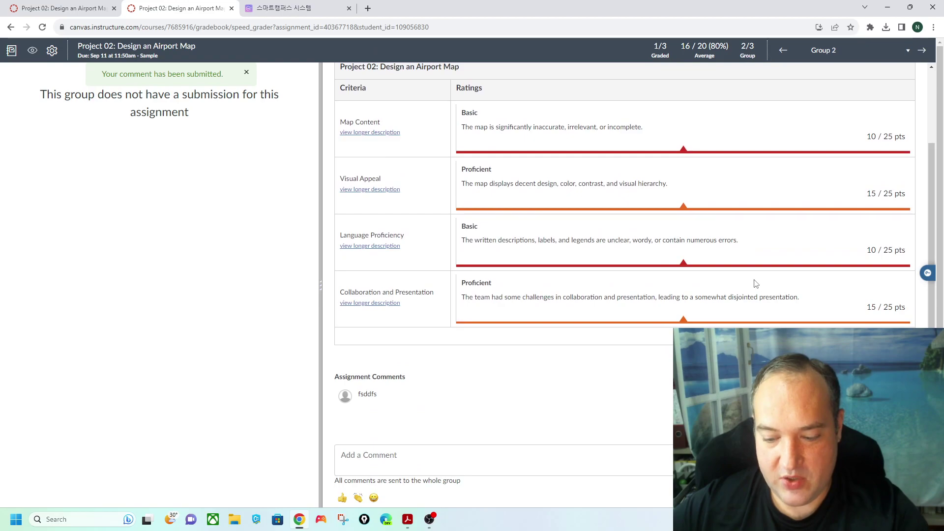
pyautogui.scroll(2, 752, 280)
pyautogui.write('10')
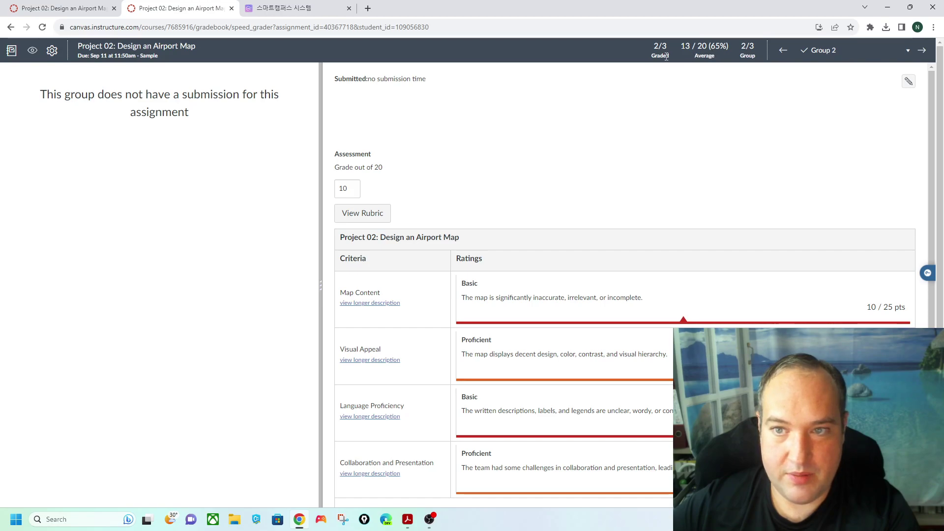
# - Switch SpeedGrader to Test Student, then close the grading tab to return to Assignments
pyautogui.scroll(-4, 729, 190)
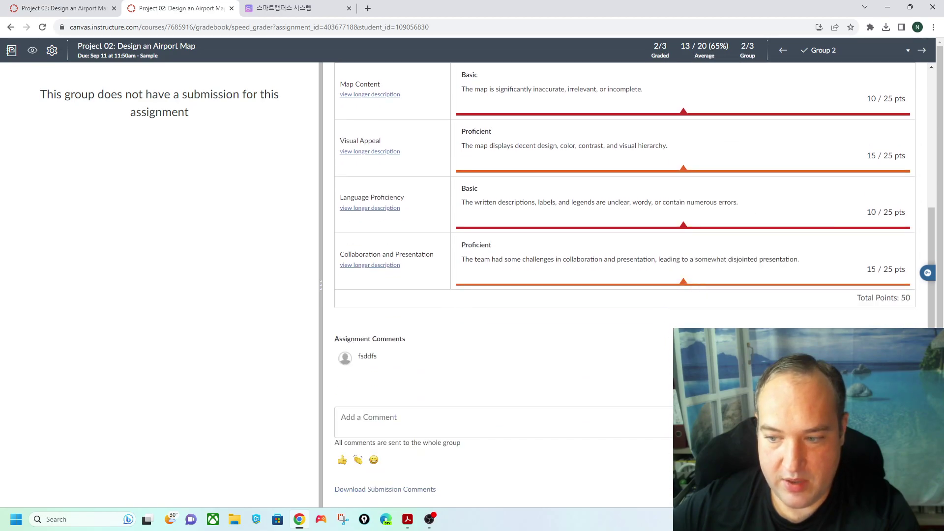
pyautogui.scroll(4, 638, 358)
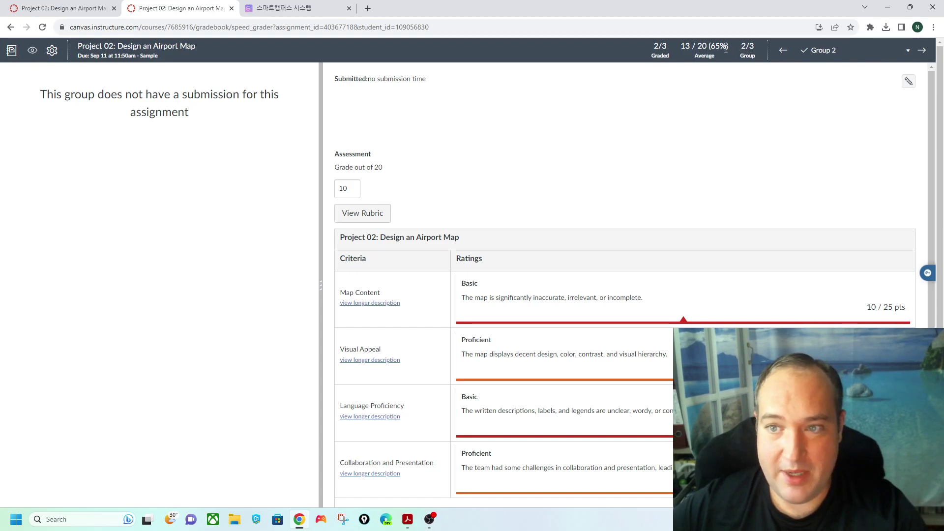
pyautogui.click(904, 53)
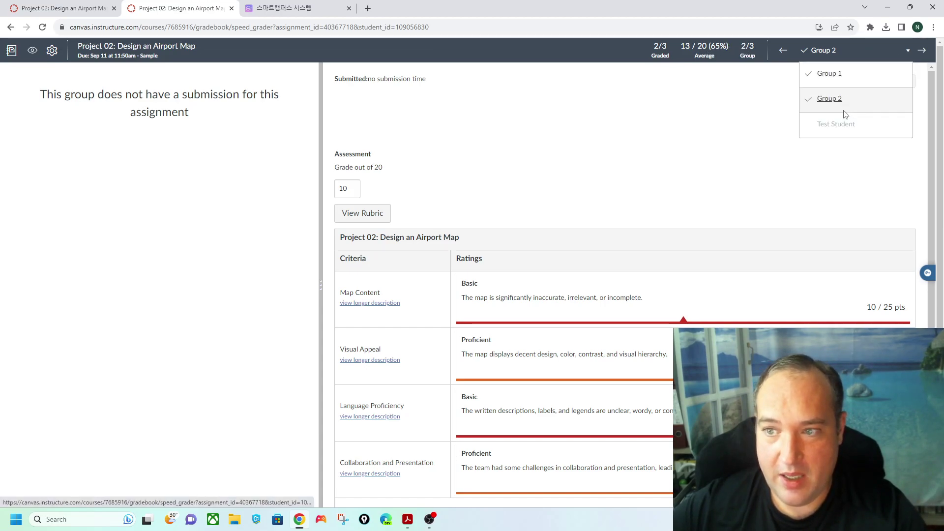
pyautogui.click(842, 120)
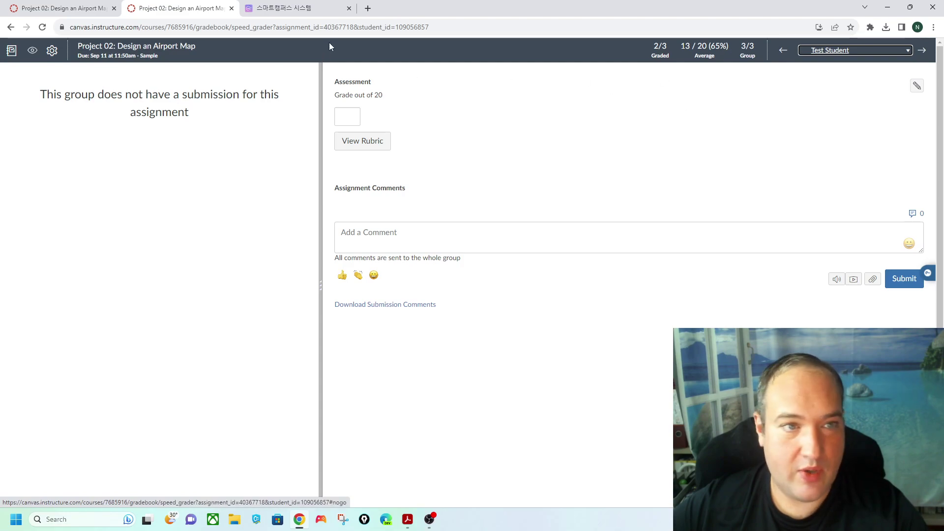
pyautogui.click(232, 8)
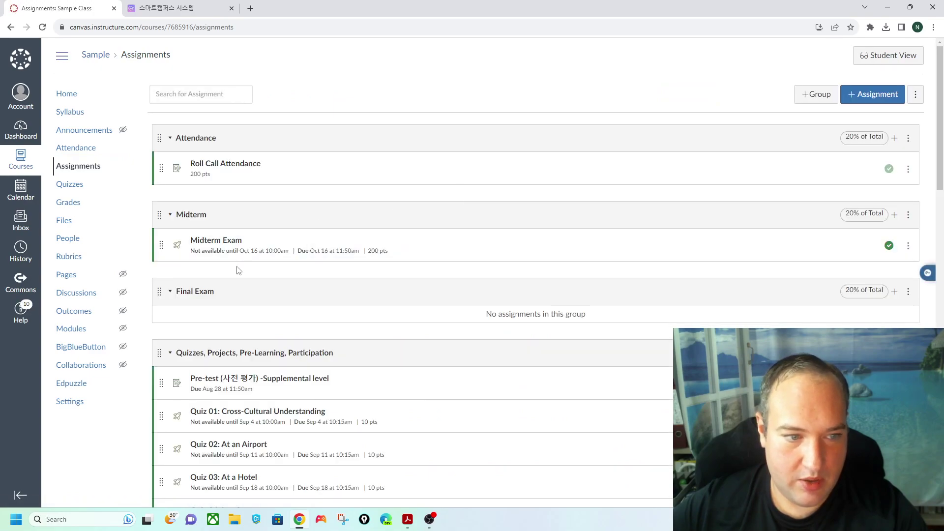
# - Open Project 01: Create a Classroom Survey, peek at its SpeedGrader group list, then close it
pyautogui.scroll(-5, 307, 226)
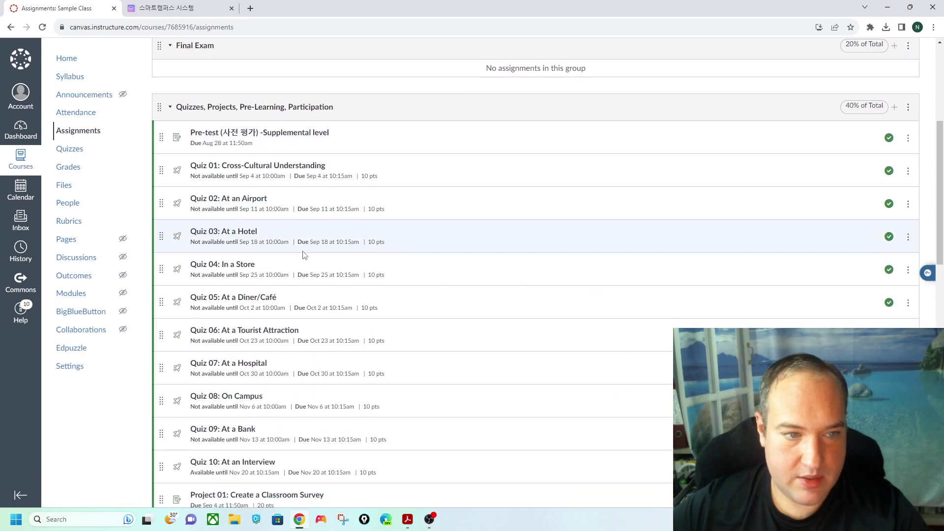
pyautogui.scroll(-3, 295, 245)
pyautogui.click(260, 300)
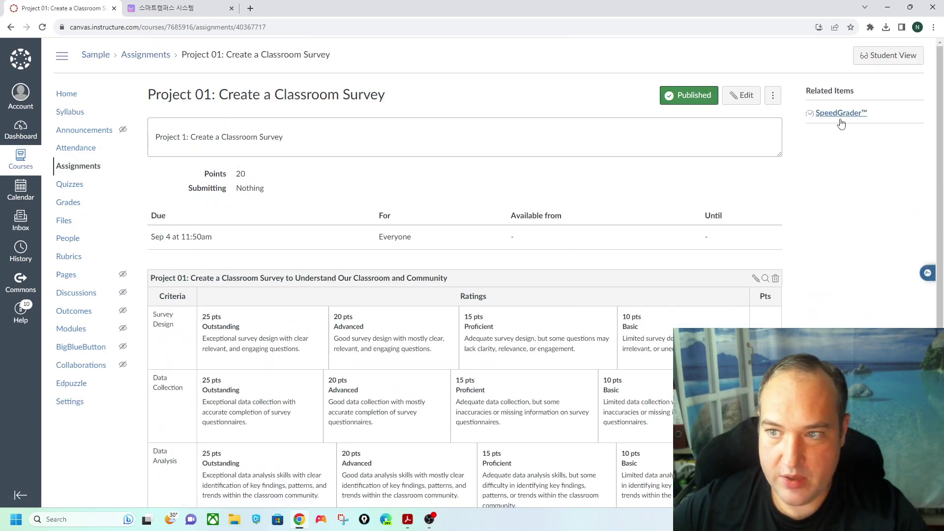
pyautogui.click(839, 114)
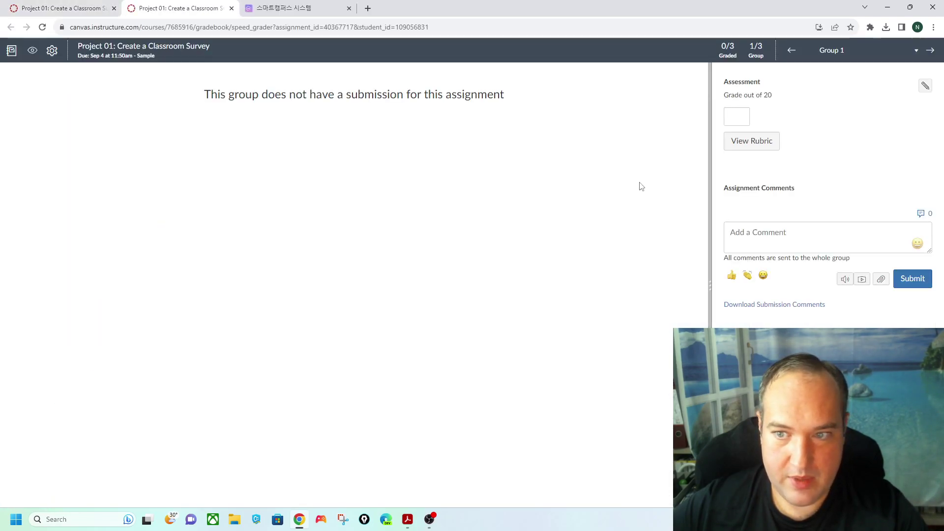
pyautogui.click(859, 50)
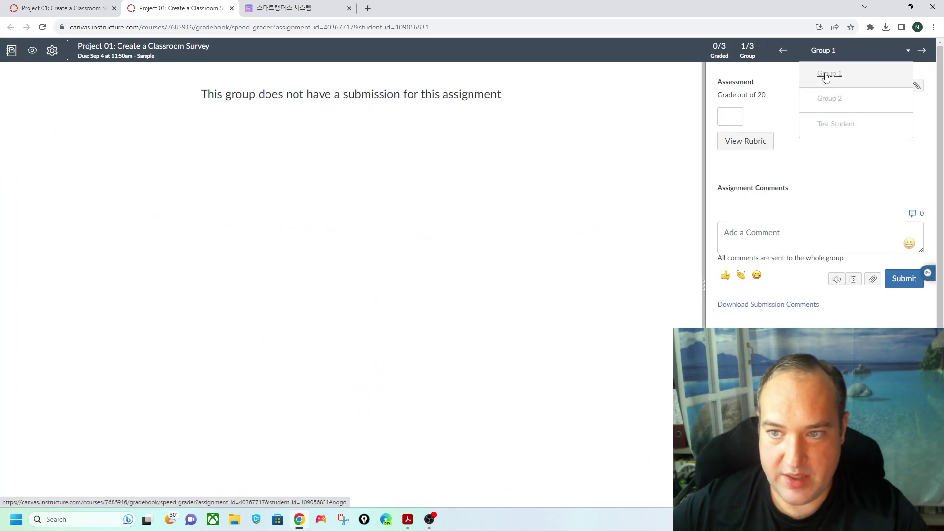
pyautogui.click(96, 120)
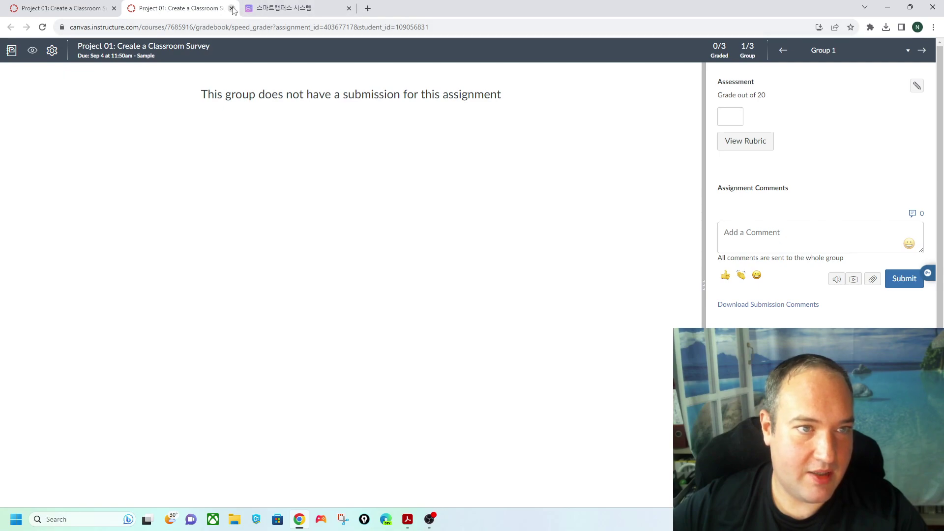
pyautogui.click(231, 8)
# - Go back to Assignments, reopen Project 01 and bring up its edit page
pyautogui.hotkey('alt', 'Left')
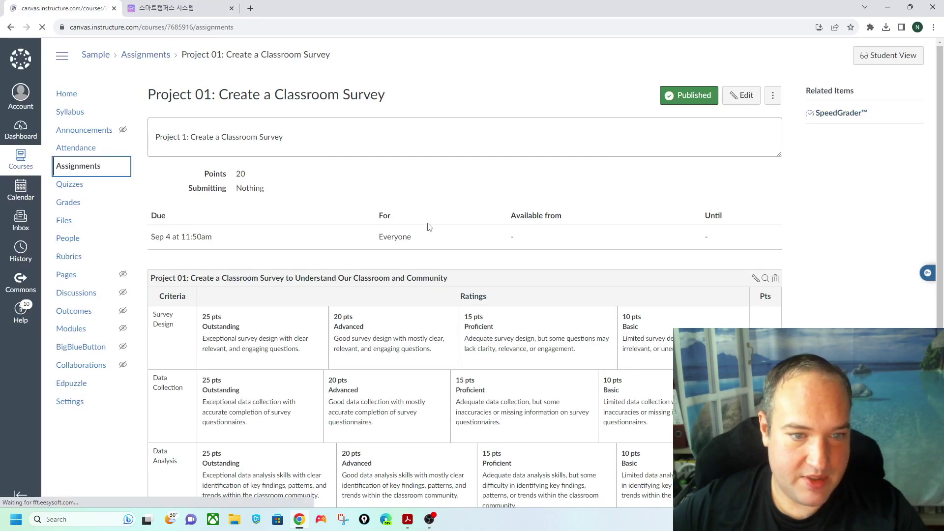
pyautogui.scroll(-5, 332, 318)
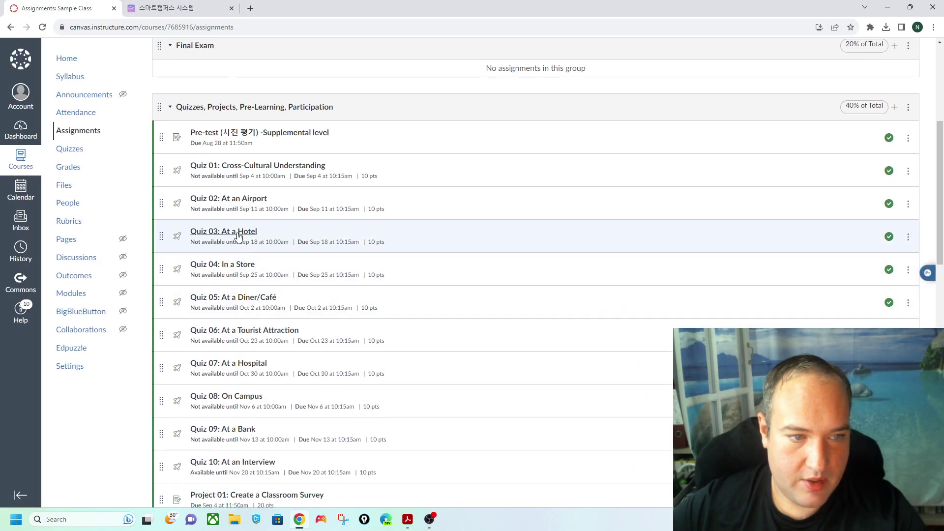
pyautogui.scroll(-4, 244, 173)
pyautogui.click(237, 299)
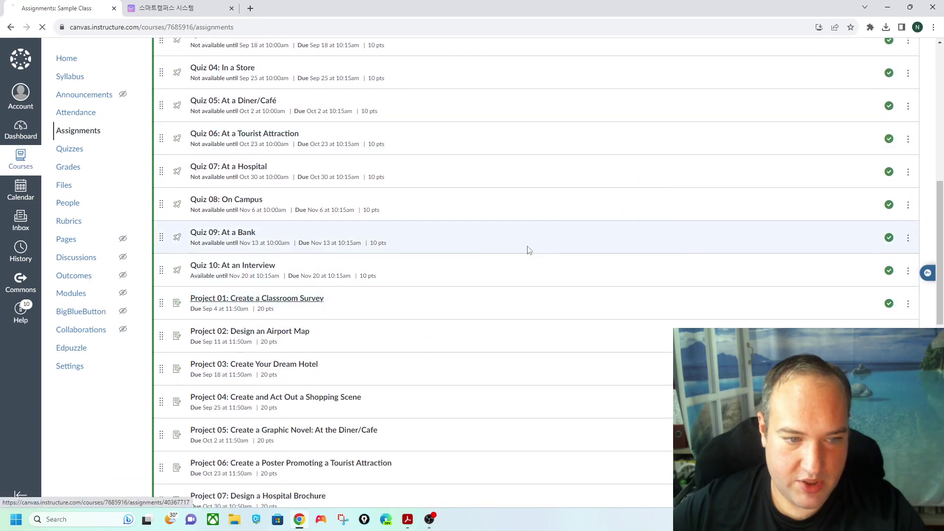
pyautogui.scroll(-3, 587, 233)
pyautogui.scroll(3, 587, 232)
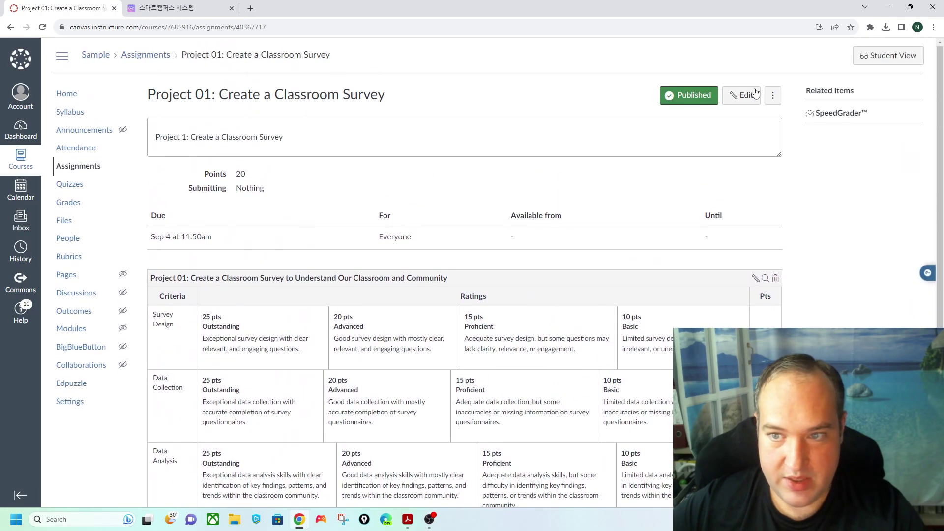
pyautogui.click(742, 93)
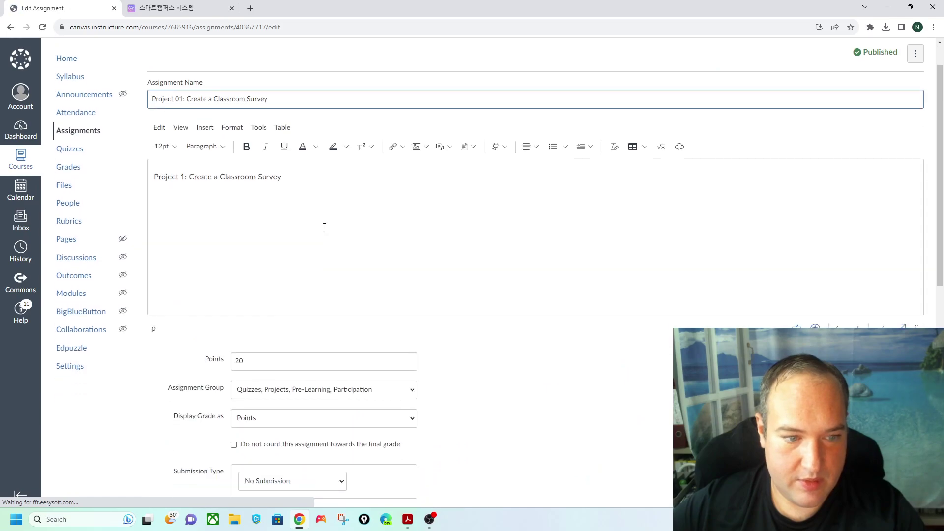
# - Choose Project 1 as Project 01's group set and save the assignment
pyautogui.scroll(-8, 363, 264)
pyautogui.click(338, 183)
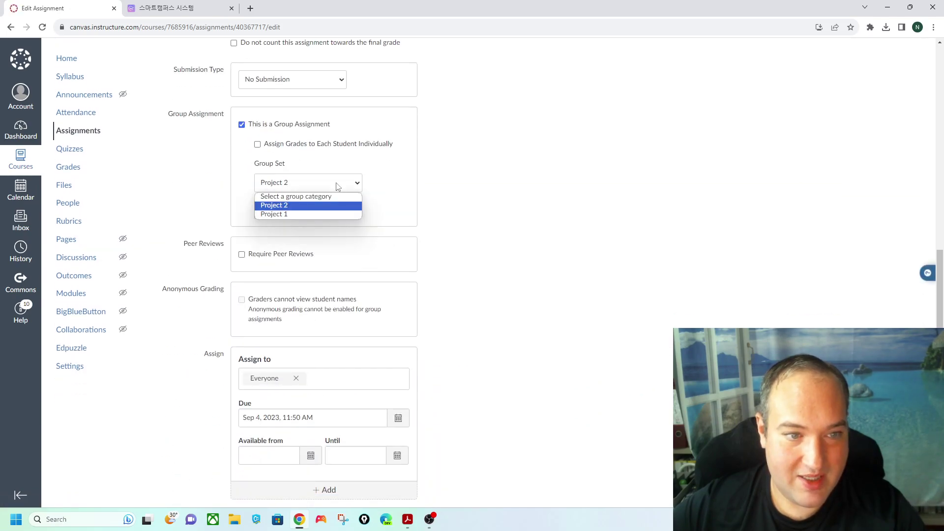
pyautogui.click(309, 215)
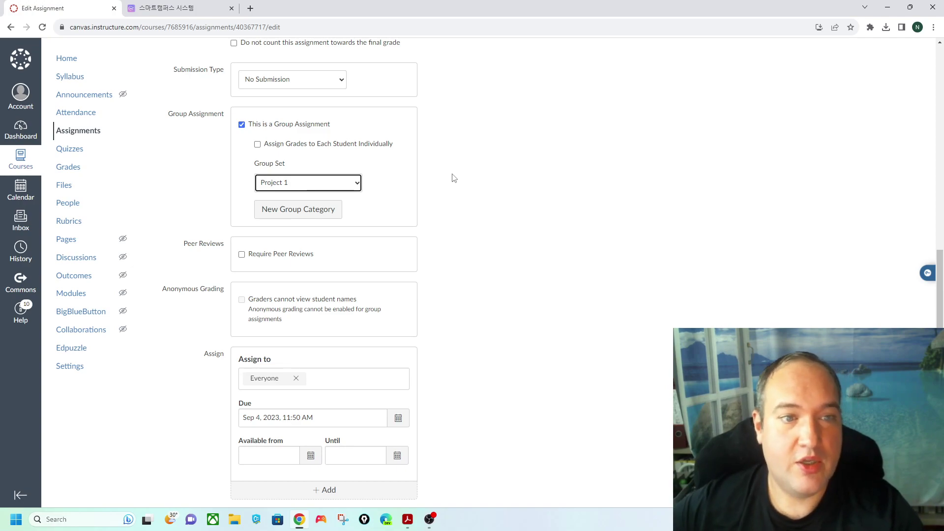
pyautogui.scroll(-1, 492, 206)
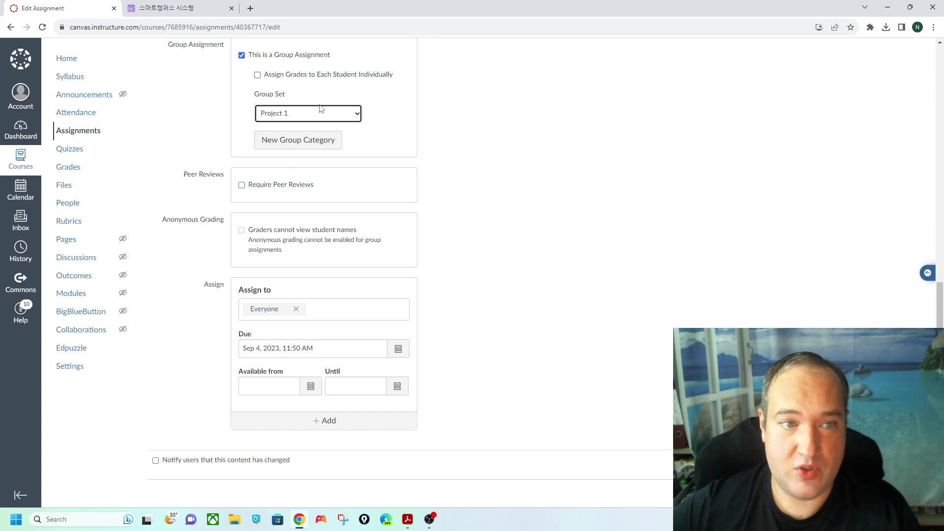
pyautogui.scroll(5, 443, 89)
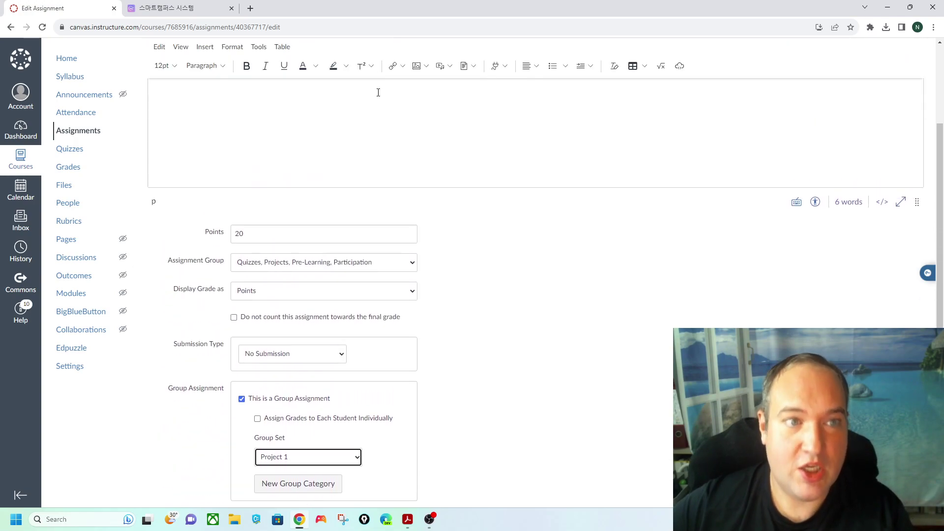
pyautogui.scroll(-3, 380, 170)
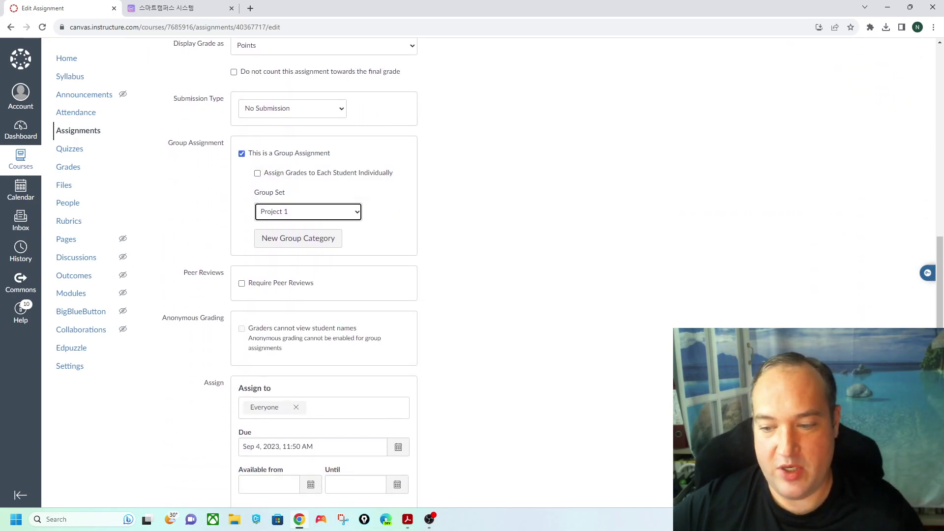
pyautogui.scroll(-2, 544, 280)
pyautogui.click(907, 465)
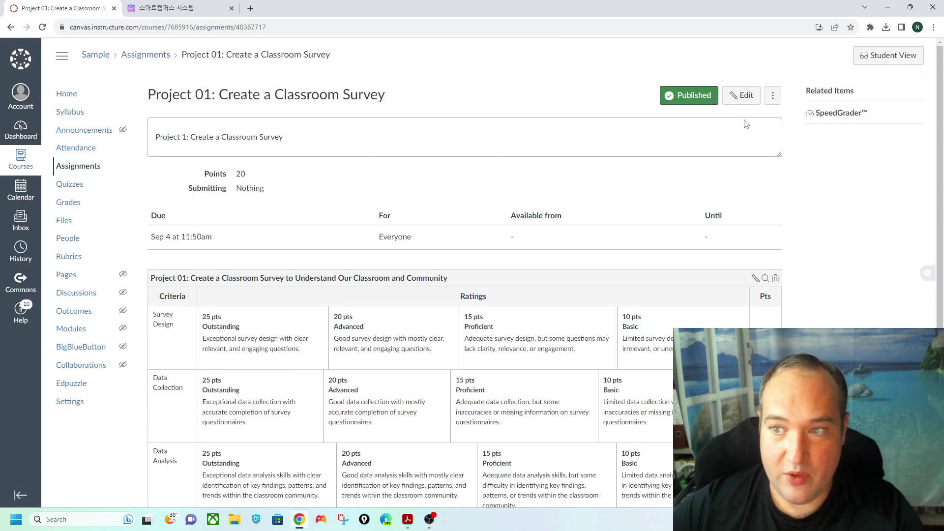
# - In Project 01's SpeedGrader, mark the Absent entry as Excused and advance to Group 1
pyautogui.click(833, 112)
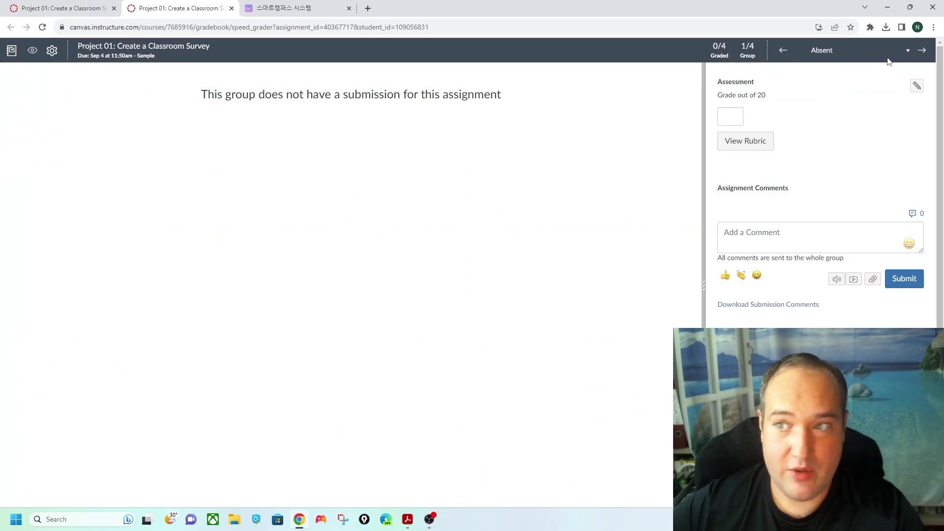
pyautogui.click(908, 50)
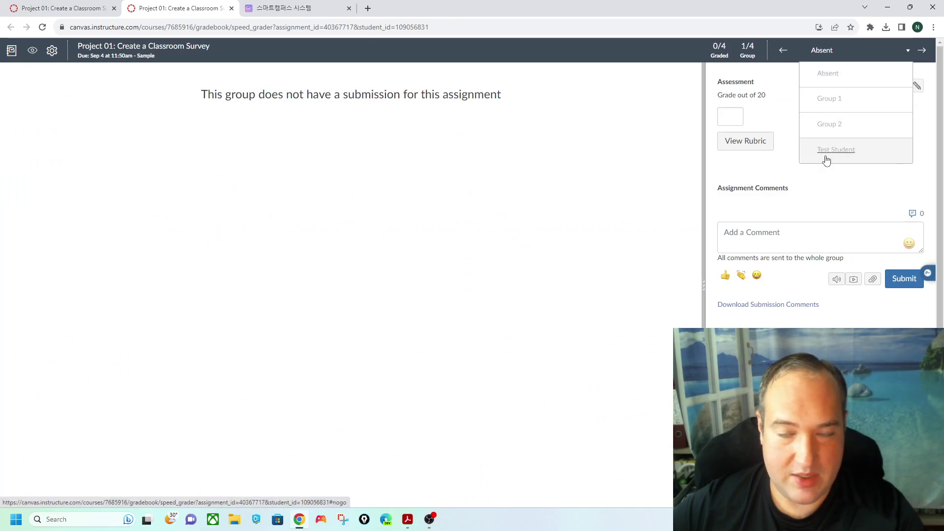
pyautogui.click(835, 73)
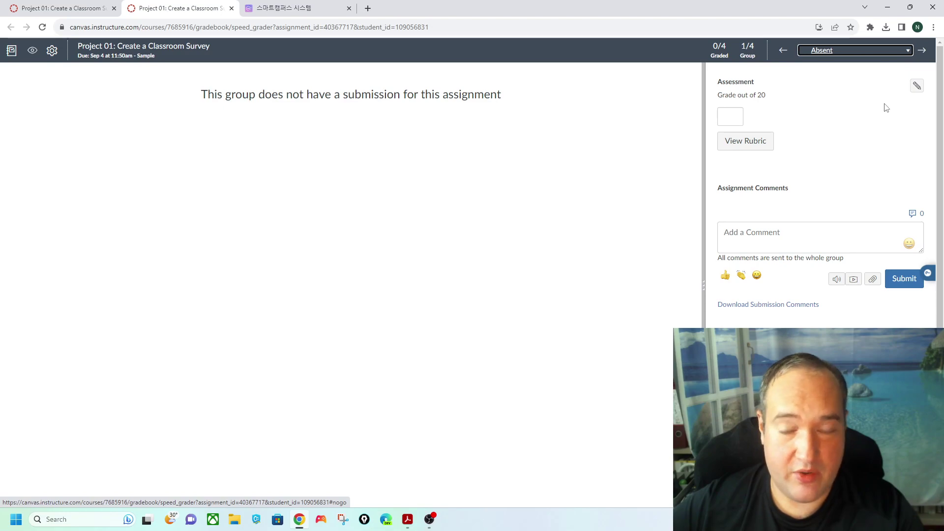
pyautogui.click(915, 88)
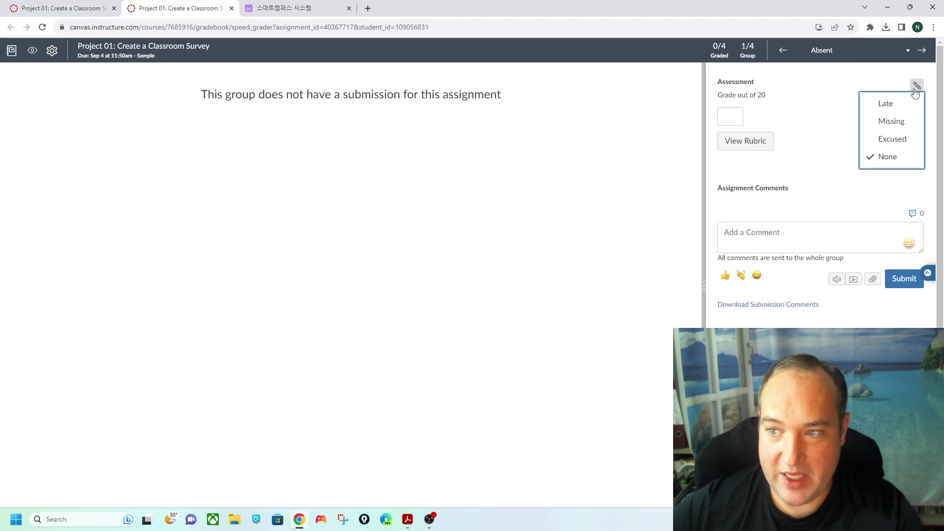
pyautogui.click(884, 147)
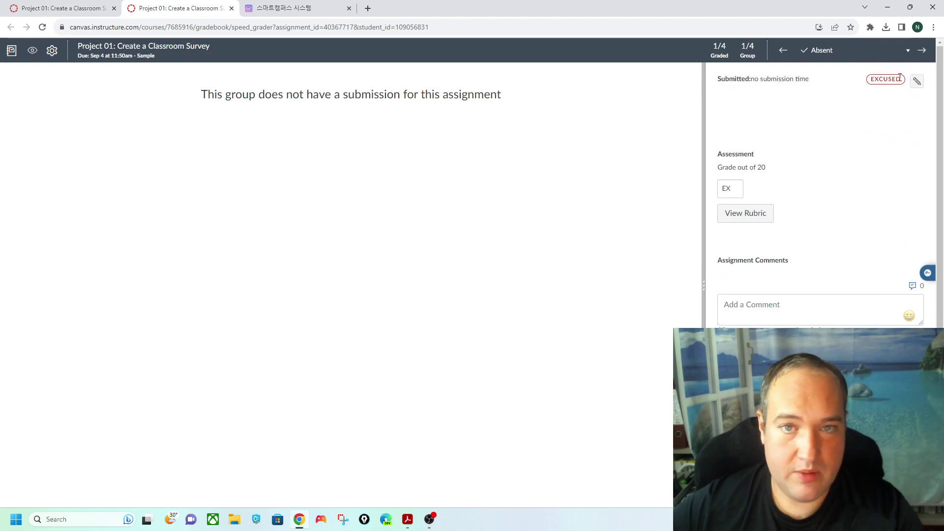
pyautogui.click(922, 51)
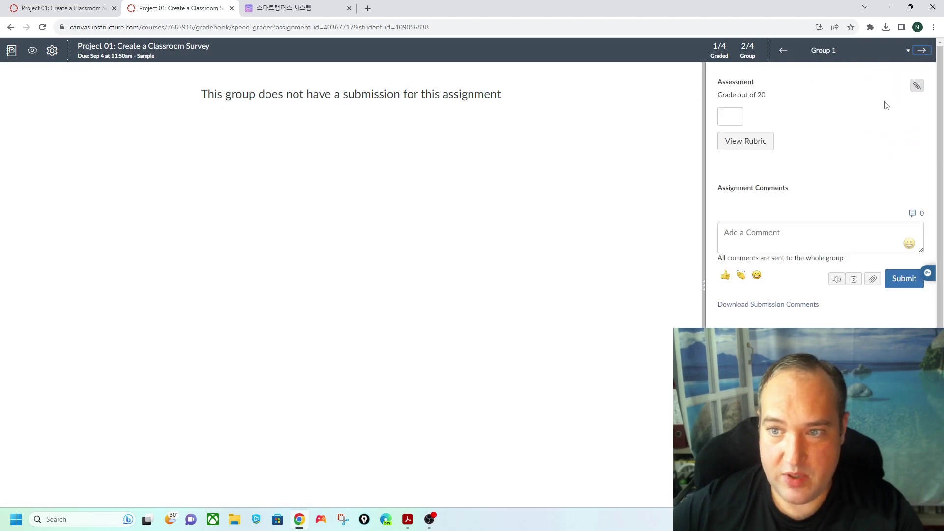
# - Rubric-grade Group 1 with ratings of 25, 25, 20 and 20, and give it a final grade of 18
pyautogui.click(743, 143)
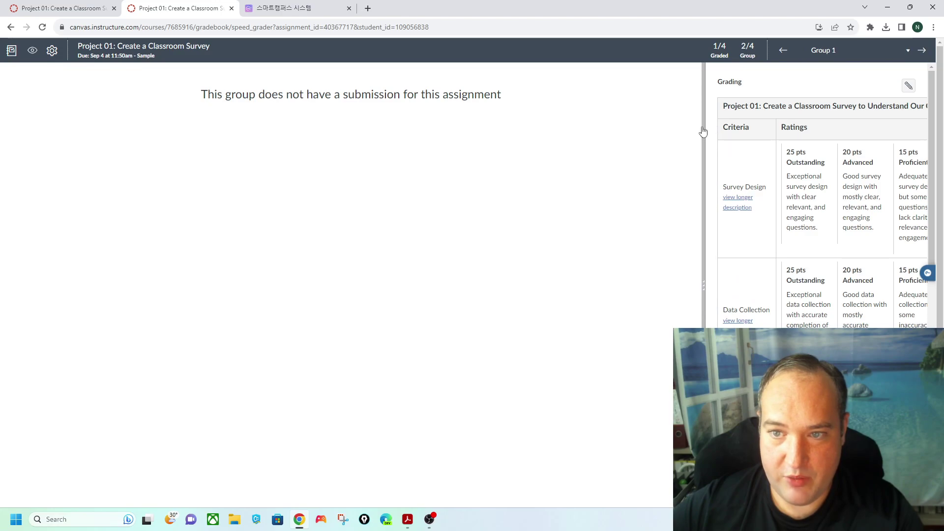
pyautogui.moveTo(703, 131); pyautogui.dragTo(246, 132)
pyautogui.click(487, 187)
pyautogui.click(479, 280)
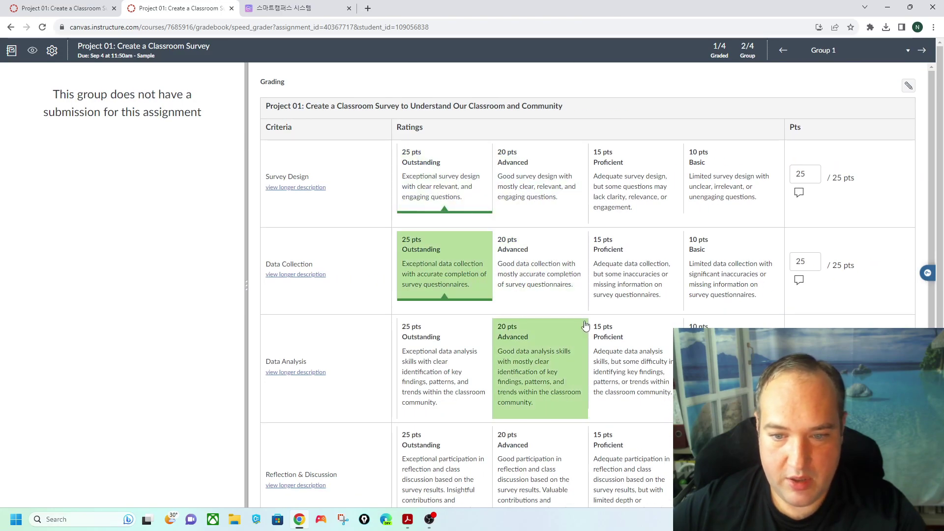
pyautogui.click(585, 325)
pyautogui.scroll(-3, 585, 325)
pyautogui.click(580, 327)
pyautogui.scroll(3, 580, 129)
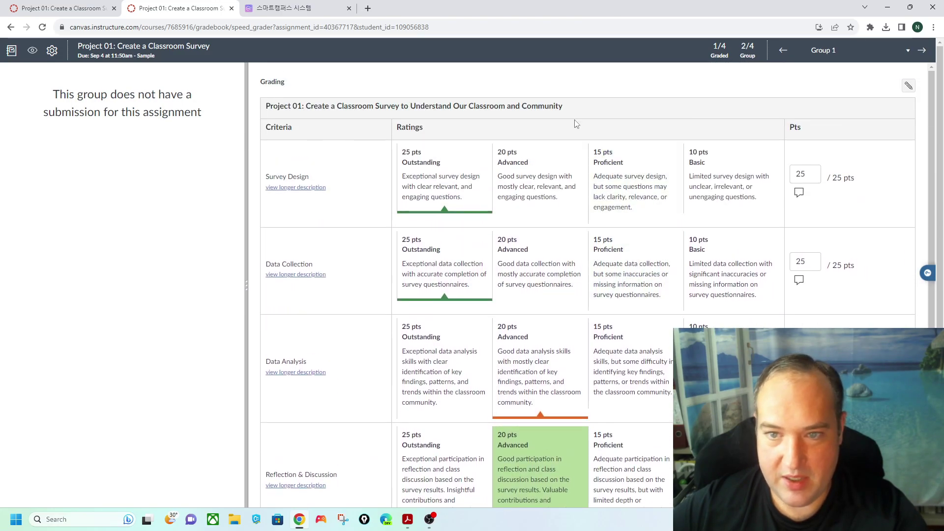
pyautogui.scroll(-3, 750, 221)
pyautogui.scroll(3, 751, 327)
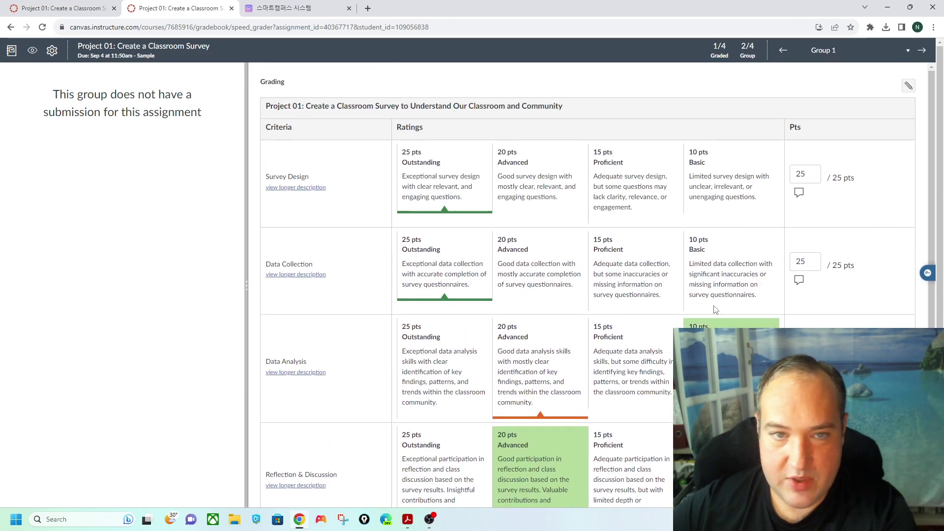
pyautogui.scroll(-5, 514, 308)
pyautogui.click(275, 331)
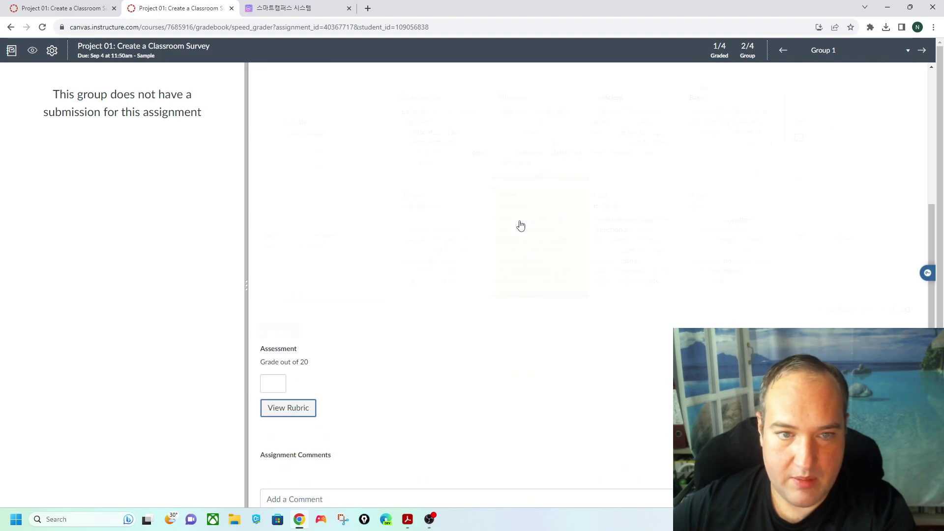
pyautogui.click(262, 115)
pyautogui.write('1')
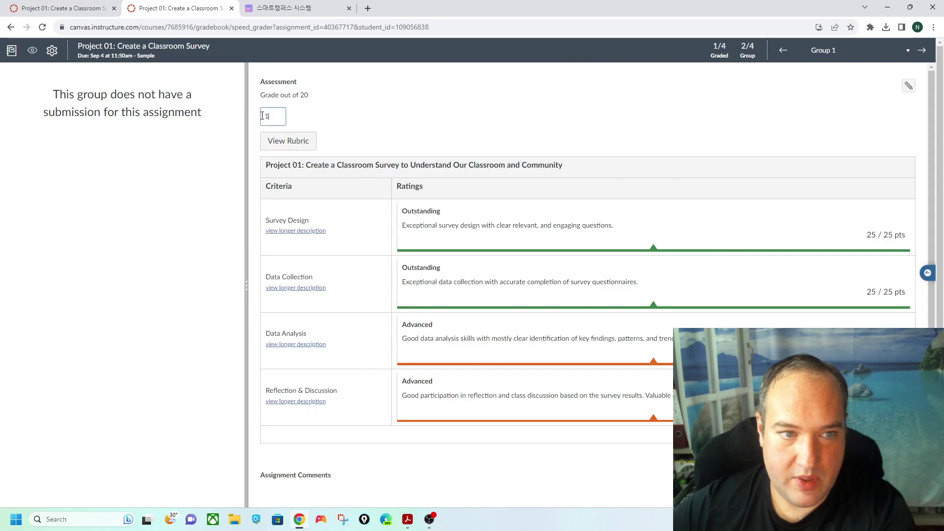
pyautogui.click(394, 103)
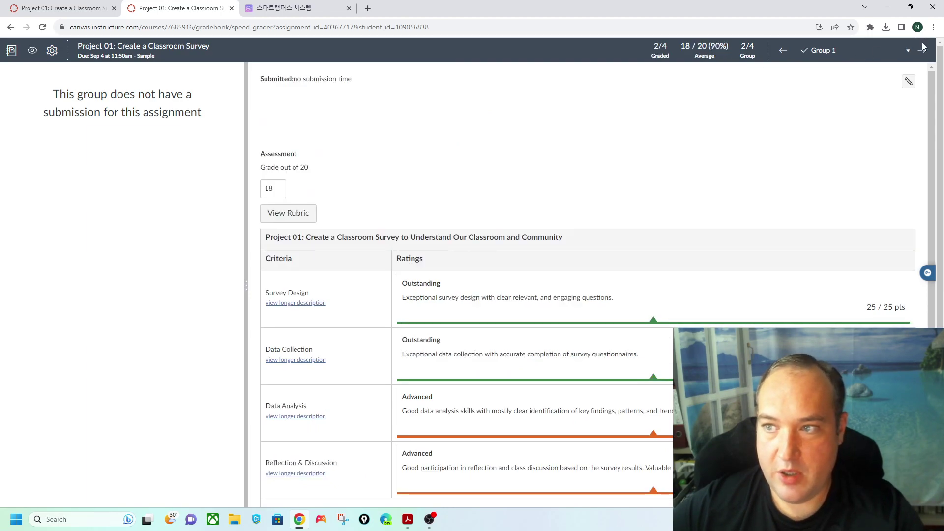
# - Rubric-grade Group 2 with Basic ratings plus 25 and 20, and enter a final grade of 13
pyautogui.click(922, 50)
pyautogui.click(311, 142)
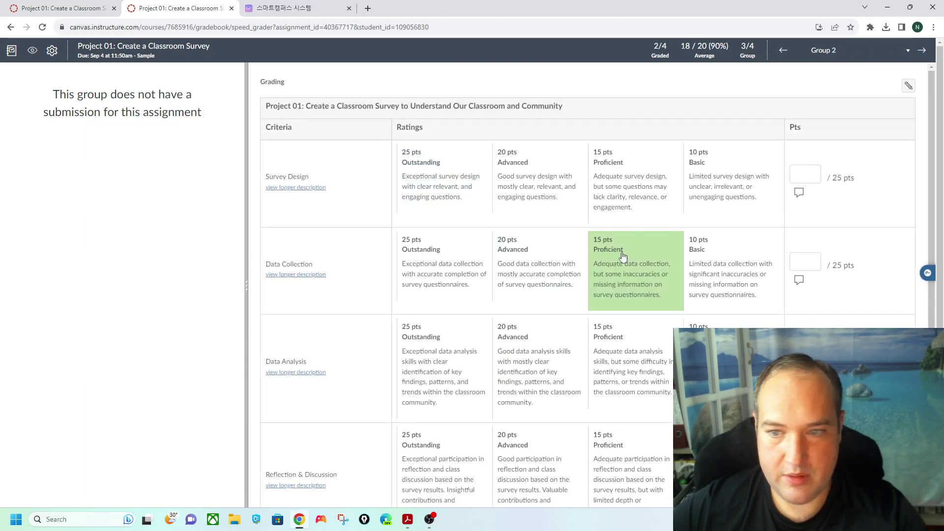
pyautogui.click(728, 304)
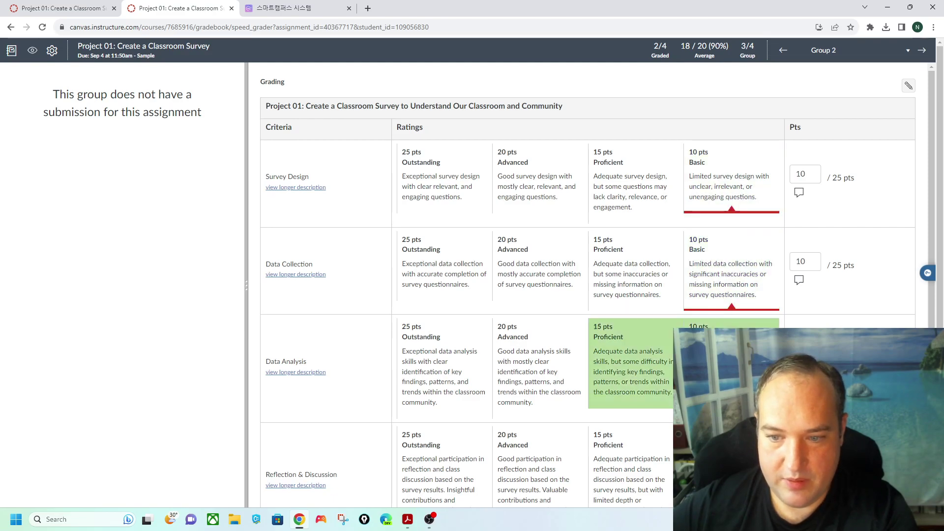
pyautogui.click(412, 351)
pyautogui.scroll(-3, 427, 345)
pyautogui.click(497, 317)
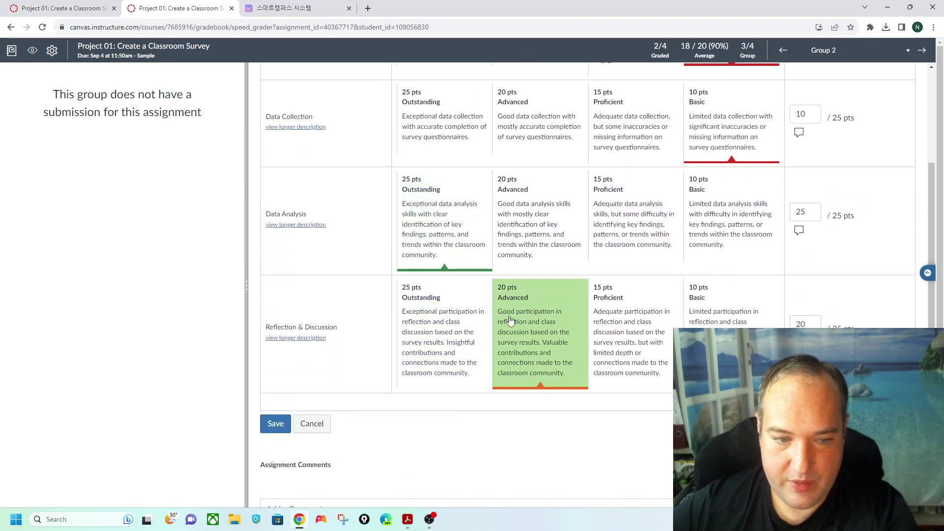
pyautogui.click(275, 423)
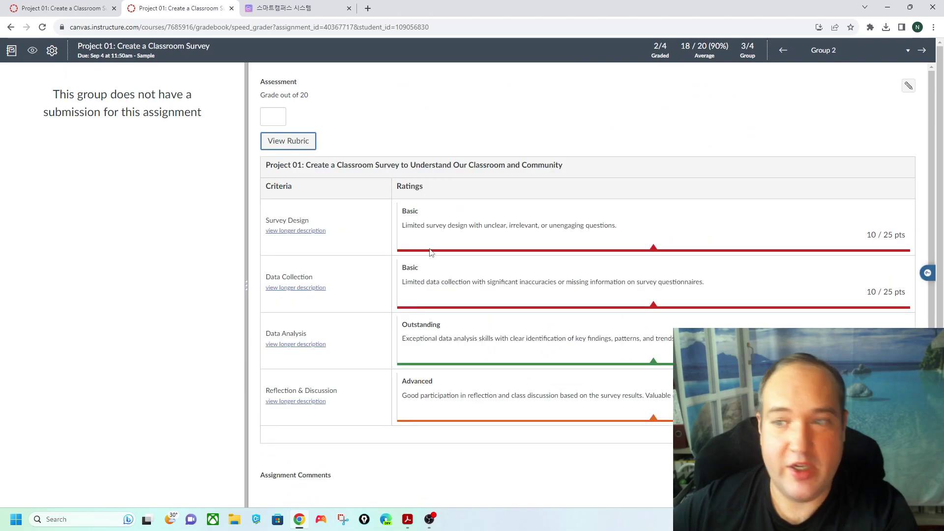
pyautogui.scroll(-2, 668, 280)
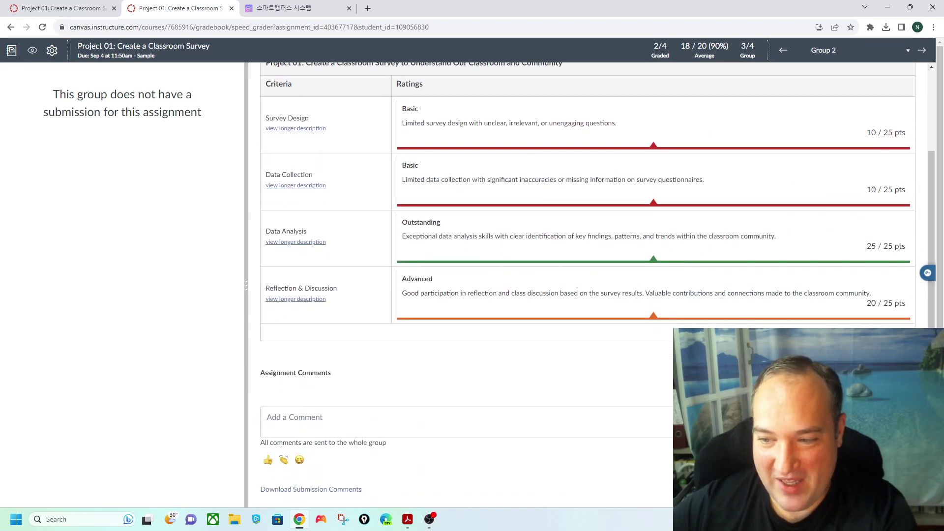
pyautogui.scroll(2, 492, 276)
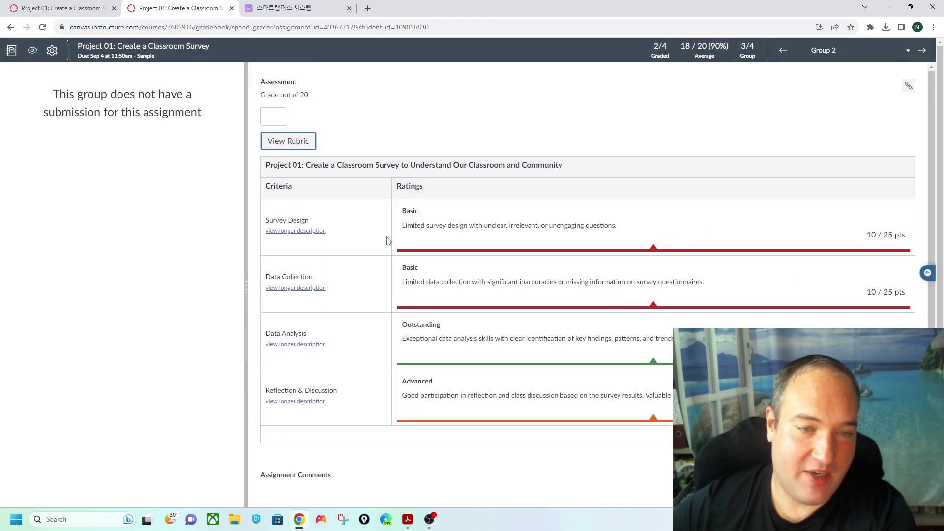
pyautogui.click(268, 117)
pyautogui.write('13')
pyautogui.press('Return')
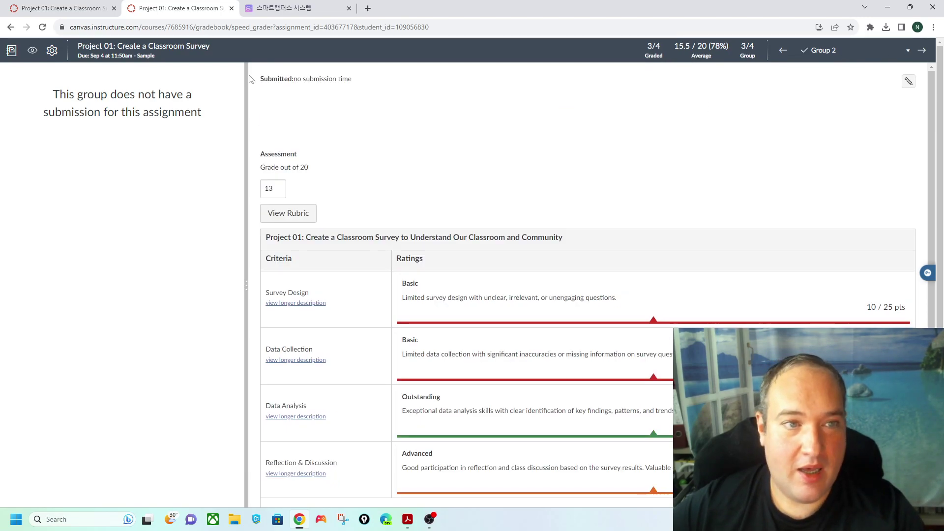
pyautogui.click(232, 9)
# - Open the Sample Class Gradebook and scroll right to the Project 01 and Project 02 columns
pyautogui.click(69, 207)
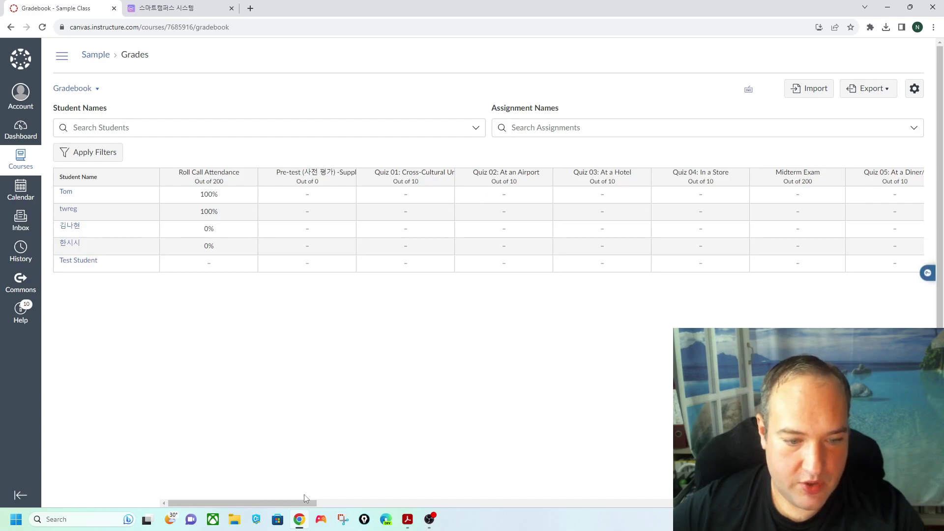
pyautogui.moveTo(299, 506); pyautogui.dragTo(516, 503)
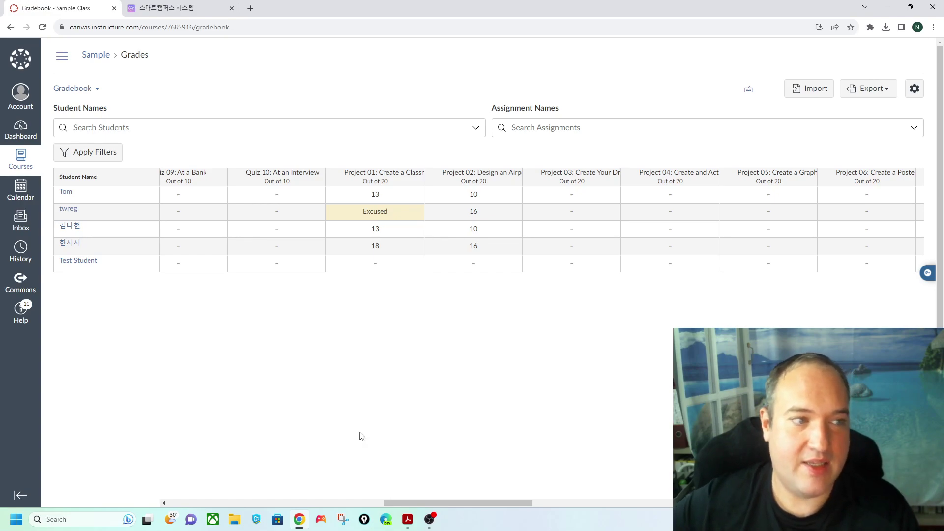
# - Go to Sample Class's assignments and open Project 02: Design an Airport Map
pyautogui.click(35, 168)
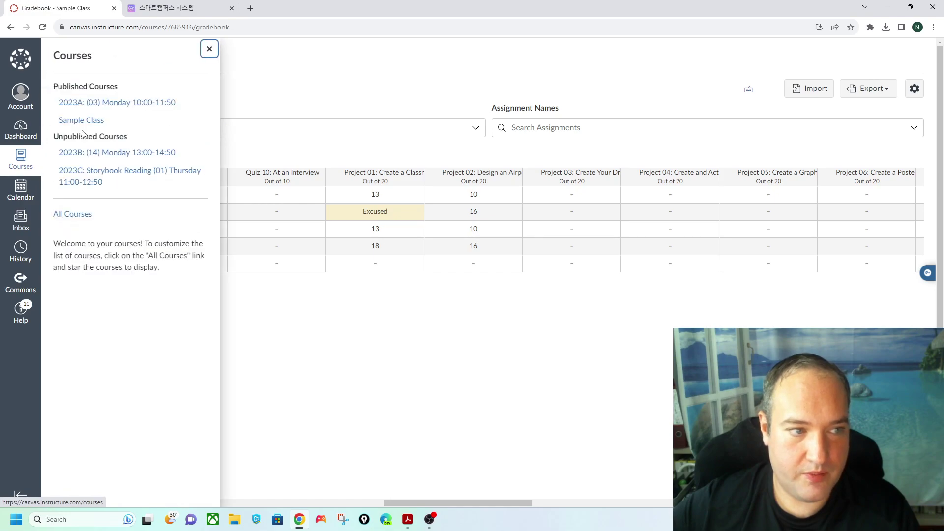
pyautogui.click(89, 121)
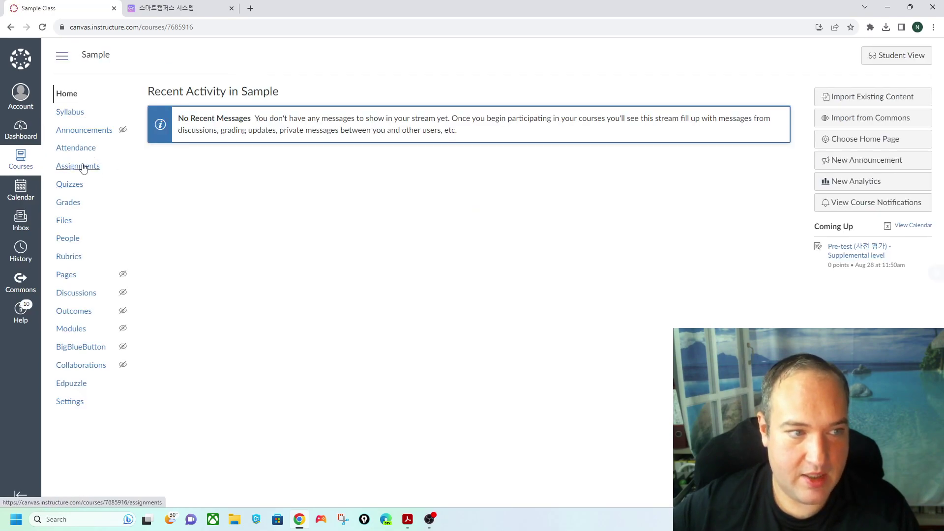
pyautogui.click(78, 166)
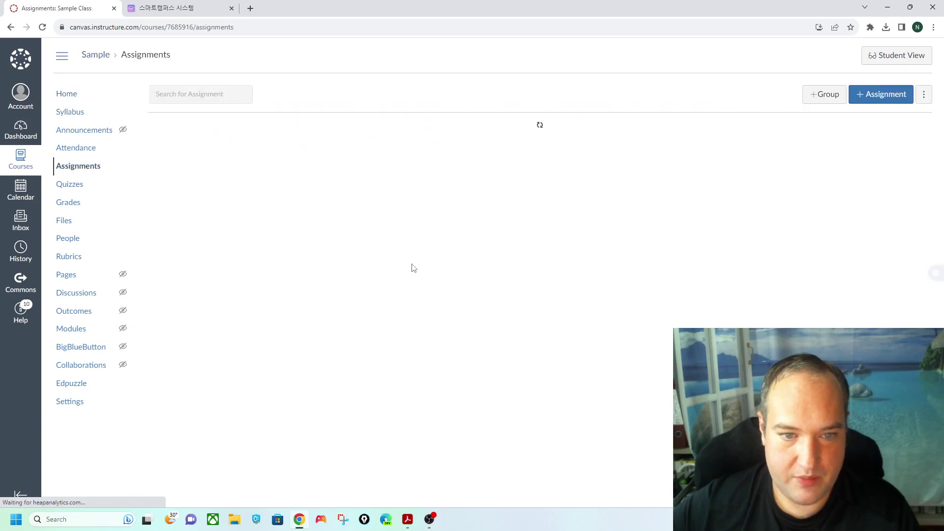
pyautogui.scroll(-5, 273, 288)
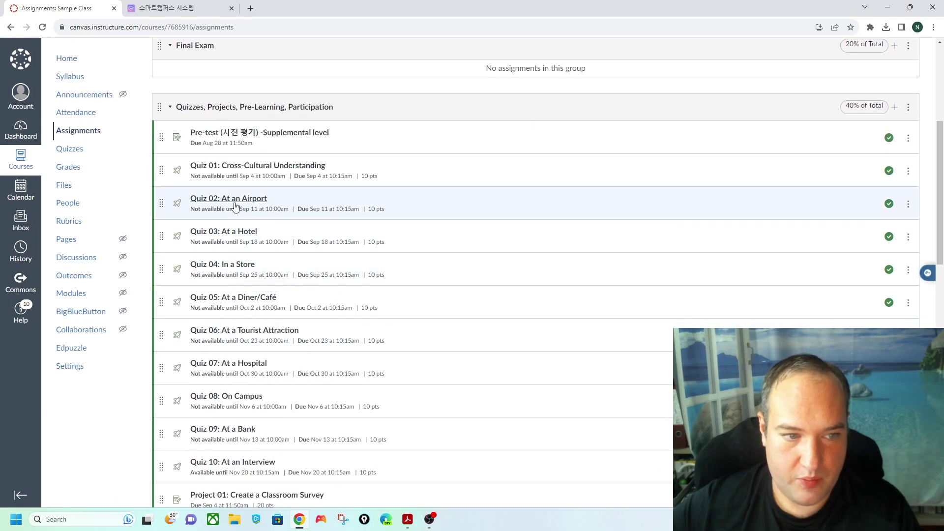
pyautogui.scroll(-5, 221, 275)
pyautogui.click(237, 284)
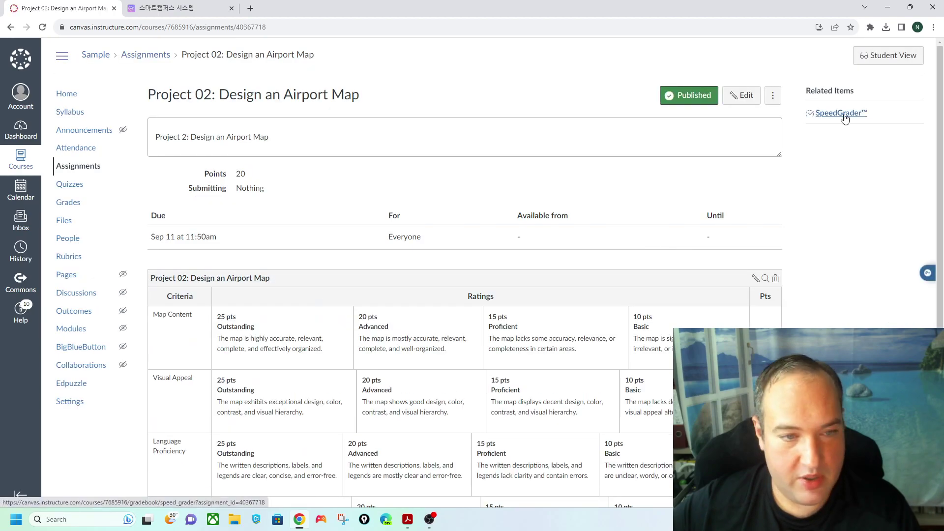
# - Review Group 1's Project 02 rubric grade of 16 in SpeedGrader, then switch to Test Student
pyautogui.click(842, 114)
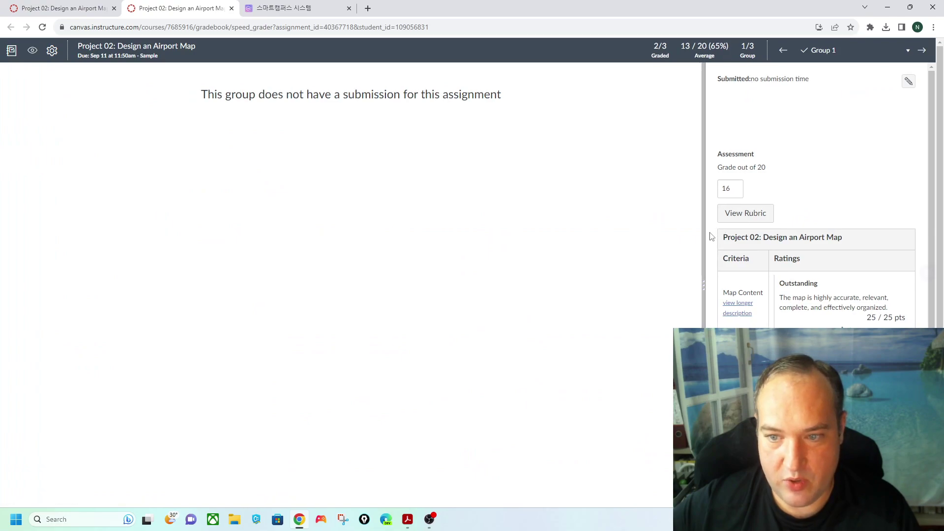
pyautogui.moveTo(703, 236); pyautogui.dragTo(366, 276)
pyautogui.scroll(-3, 385, 429)
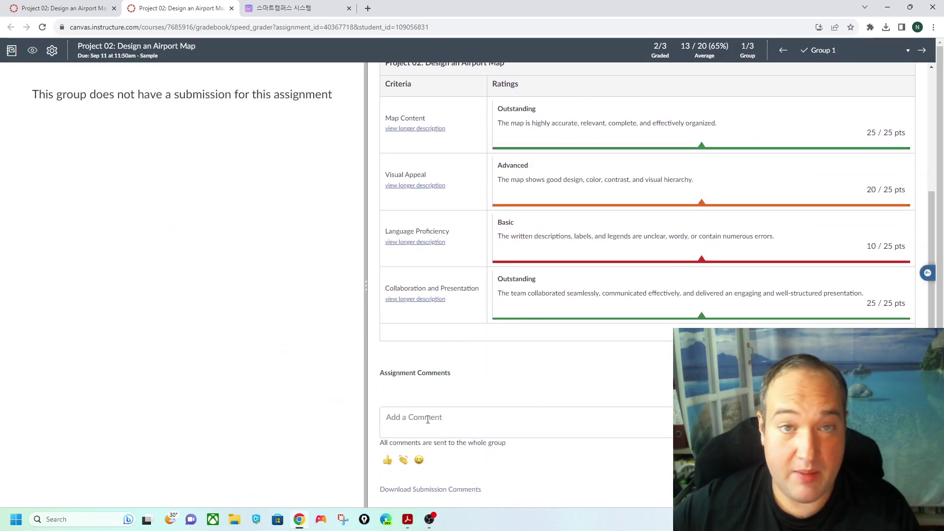
pyautogui.scroll(3, 428, 420)
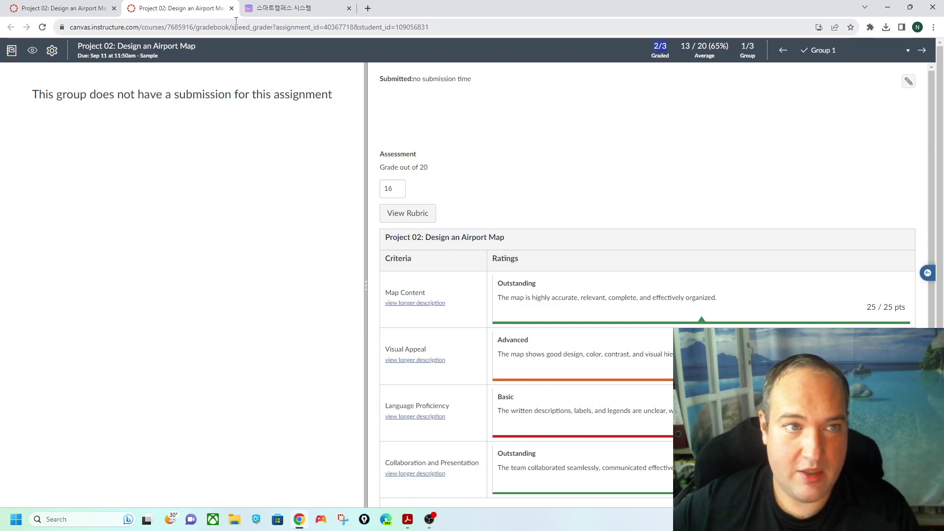
pyautogui.click(907, 55)
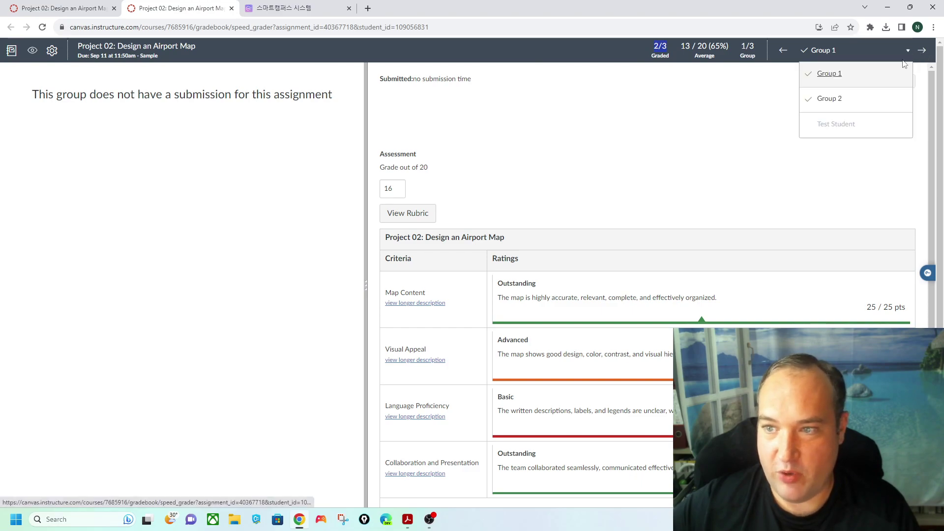
pyautogui.click(860, 127)
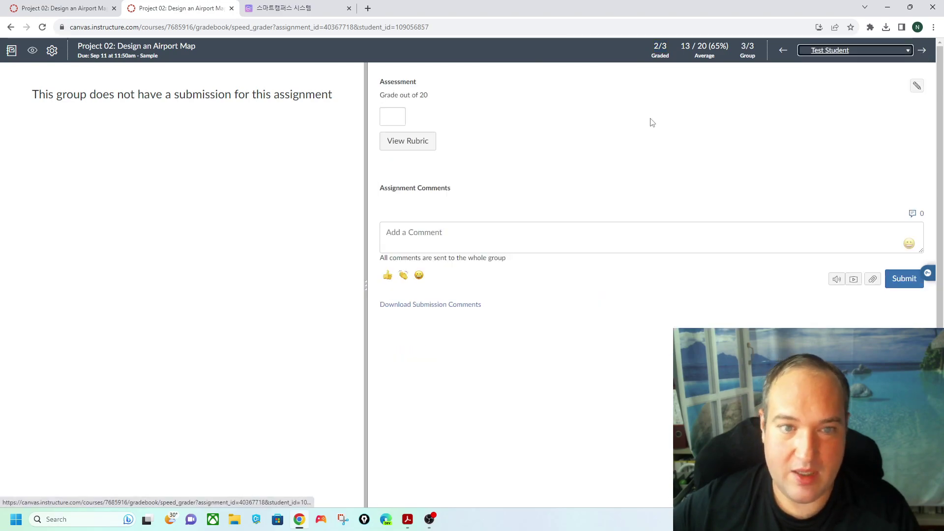
# - Close SpeedGrader and look over Project 02's four-criterion rubric on the assignment page
pyautogui.click(232, 8)
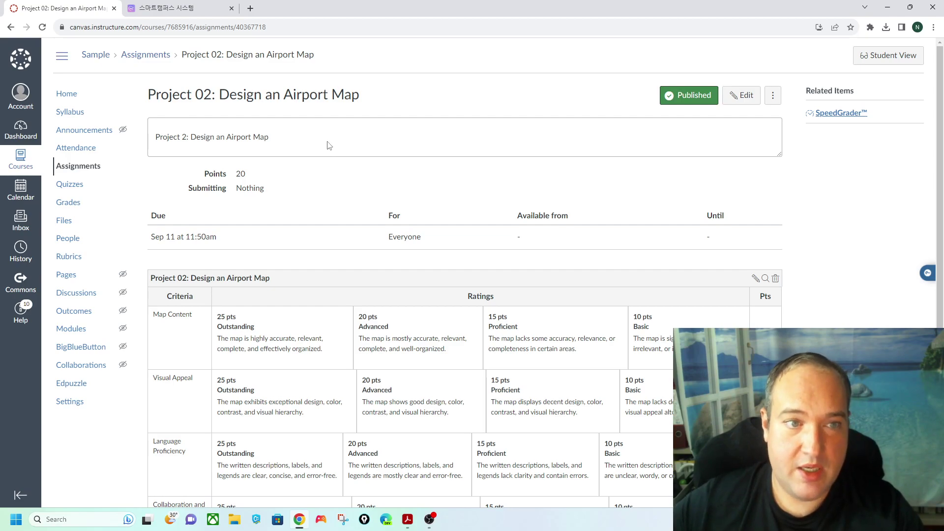
pyautogui.scroll(-2, 631, 372)
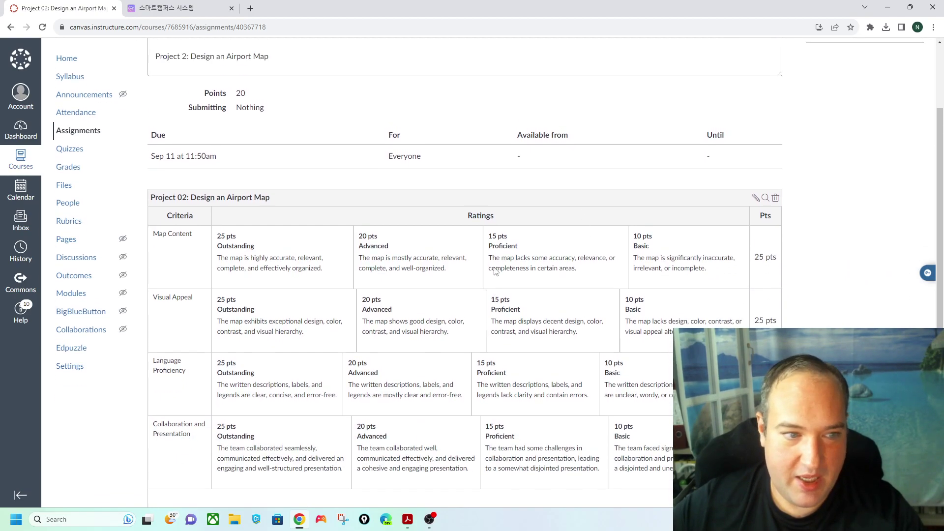
pyautogui.scroll(2, 344, 271)
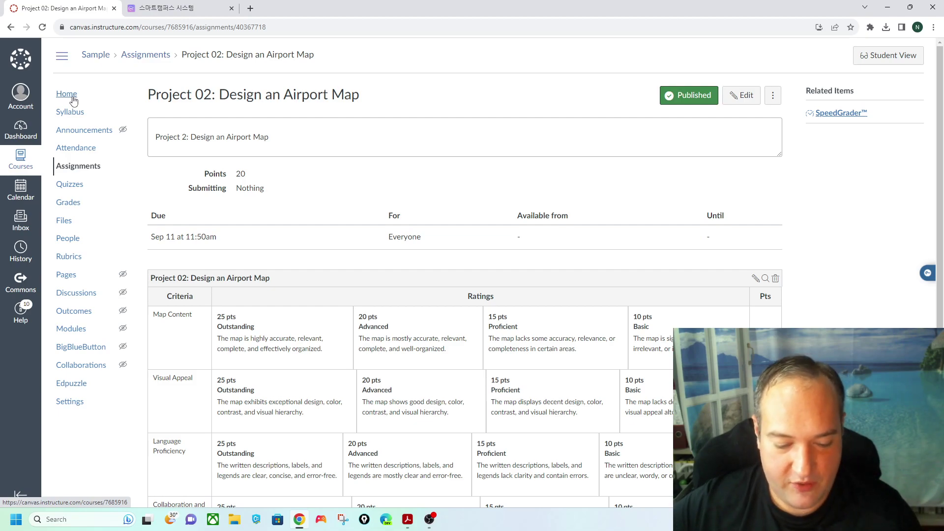
# - Filter the course's external apps for 'edpu' and open the Edpuzzle app details
pyautogui.click(70, 401)
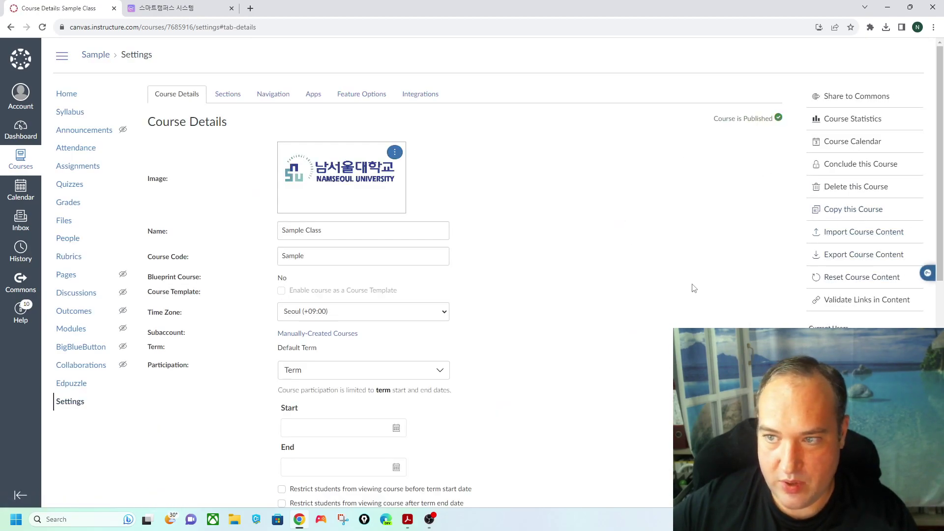
pyautogui.click(314, 100)
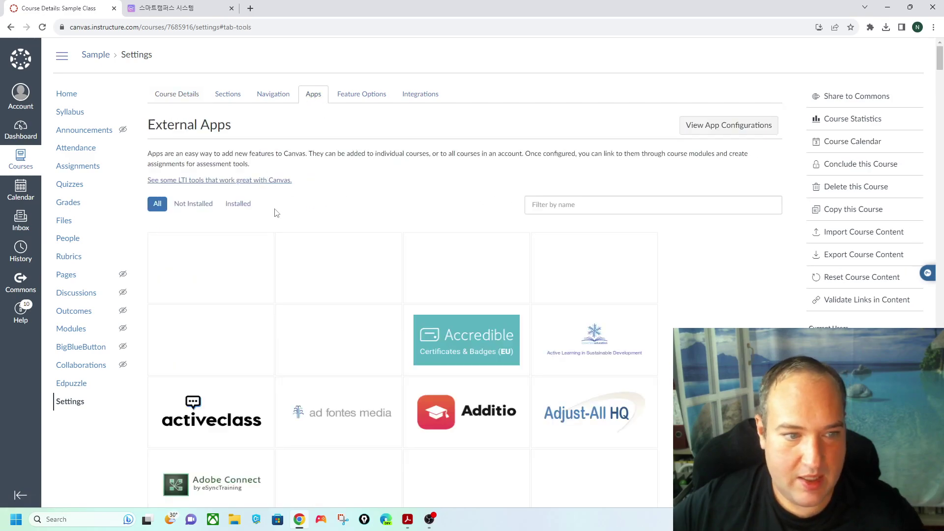
pyautogui.click(587, 205)
pyautogui.write('ed')
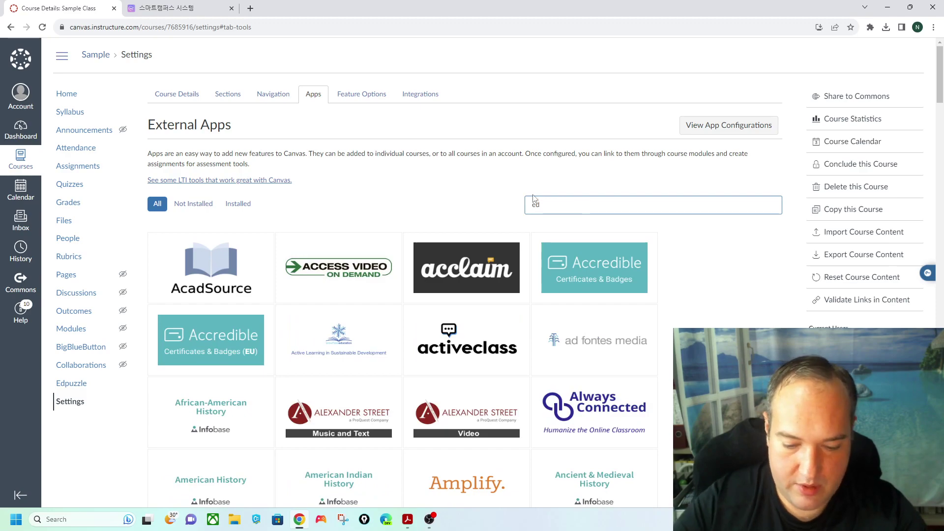
pyautogui.write('pu')
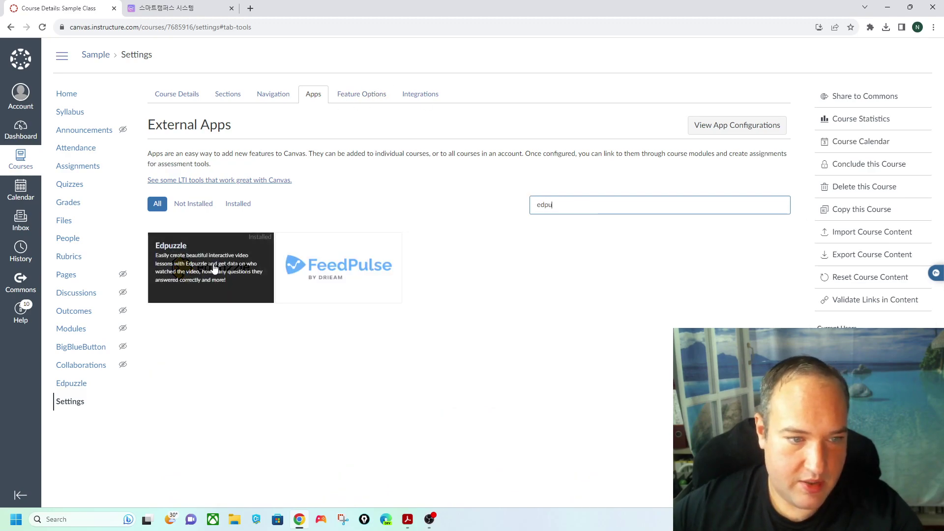
pyautogui.click(211, 270)
# - Add Edpuzzle to the course using the autofilled consumer key and shared secret
pyautogui.click(226, 284)
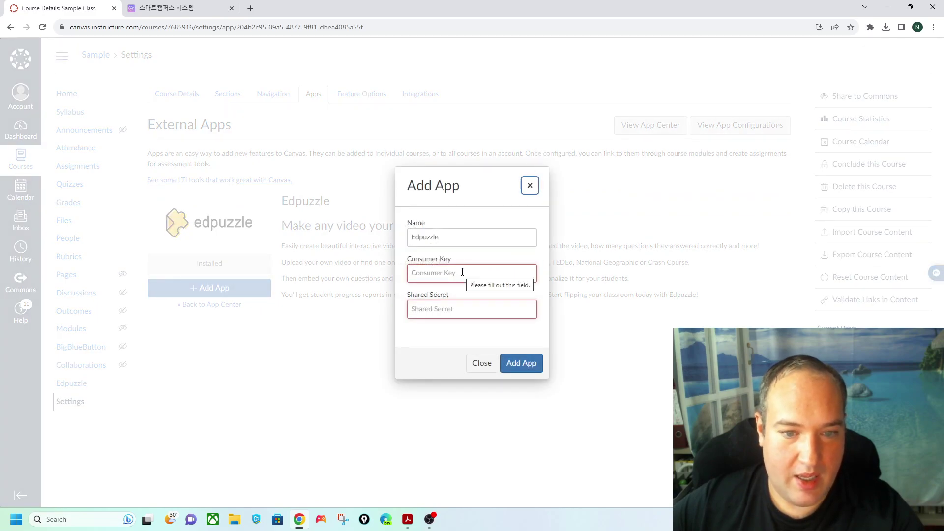
pyautogui.click(468, 298)
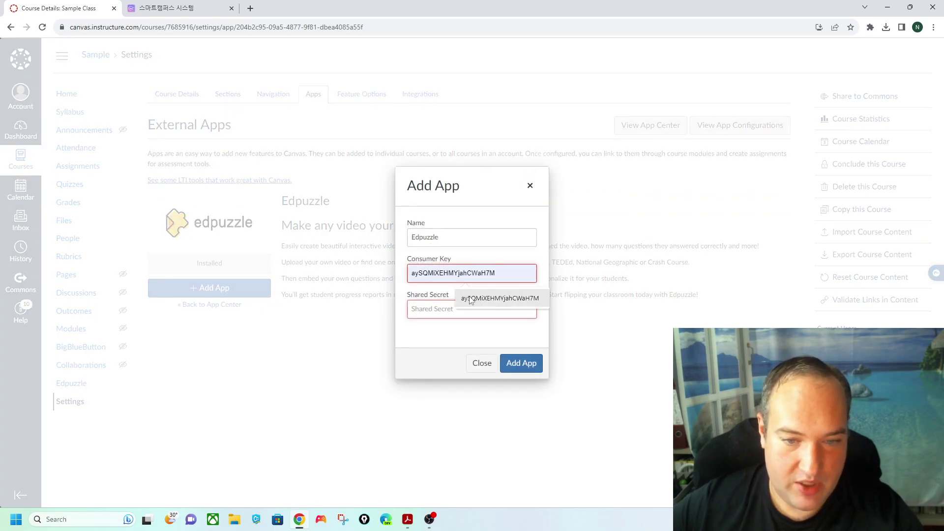
pyautogui.click(462, 309)
pyautogui.click(481, 332)
pyautogui.click(521, 365)
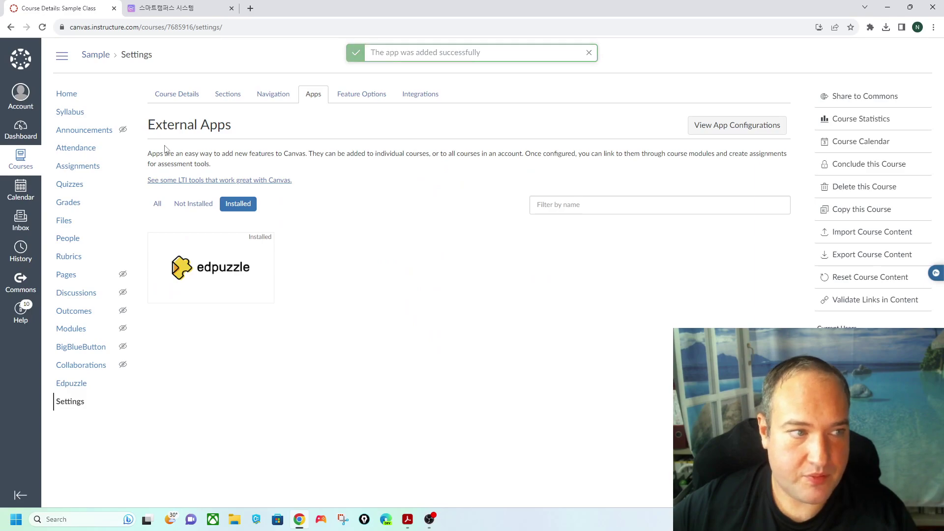
# - Launch Edpuzzle from Sample Class, then switch to the 2023A: (03) Monday 10:00-11:50 course
pyautogui.click(72, 385)
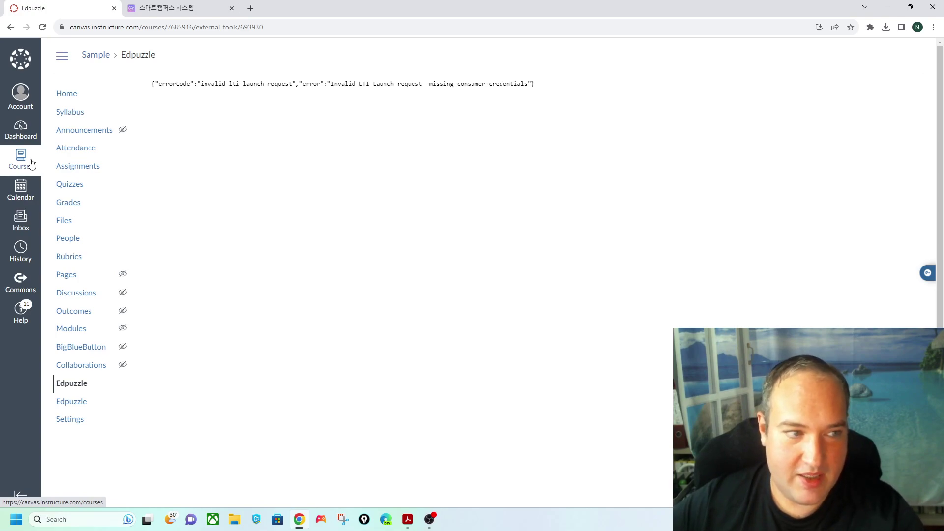
pyautogui.click(20, 160)
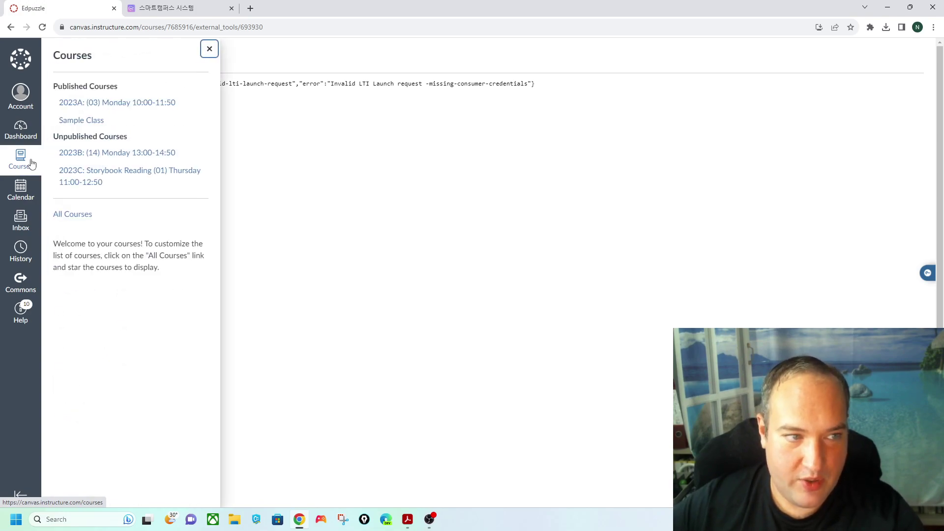
pyautogui.click(122, 103)
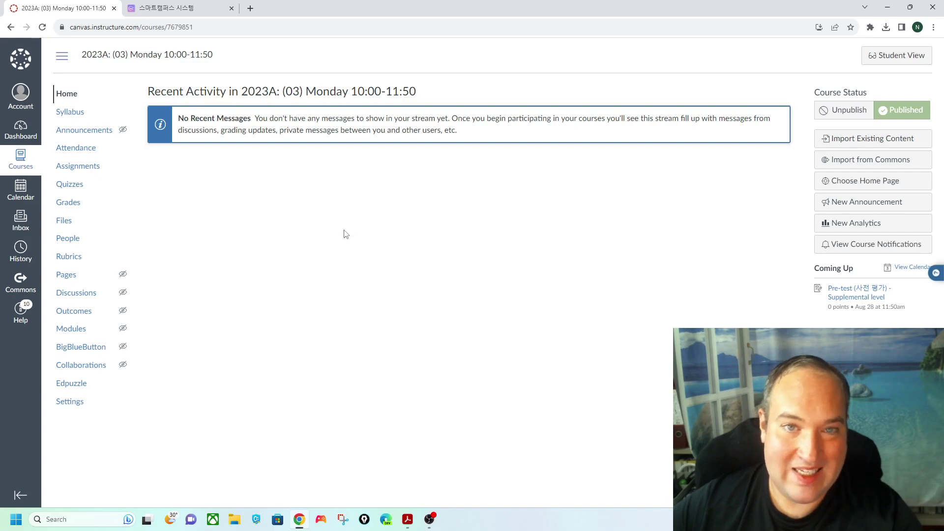
# - Browse the course's Edpuzzle page, then preview Edpuzzle | NSU CE2 Unit 02 as a student
pyautogui.click(79, 389)
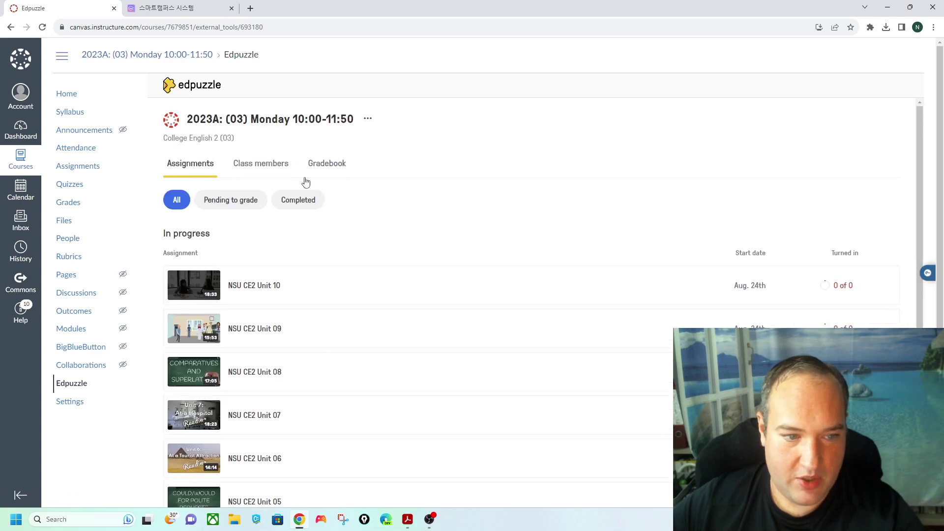
pyautogui.scroll(-6, 292, 442)
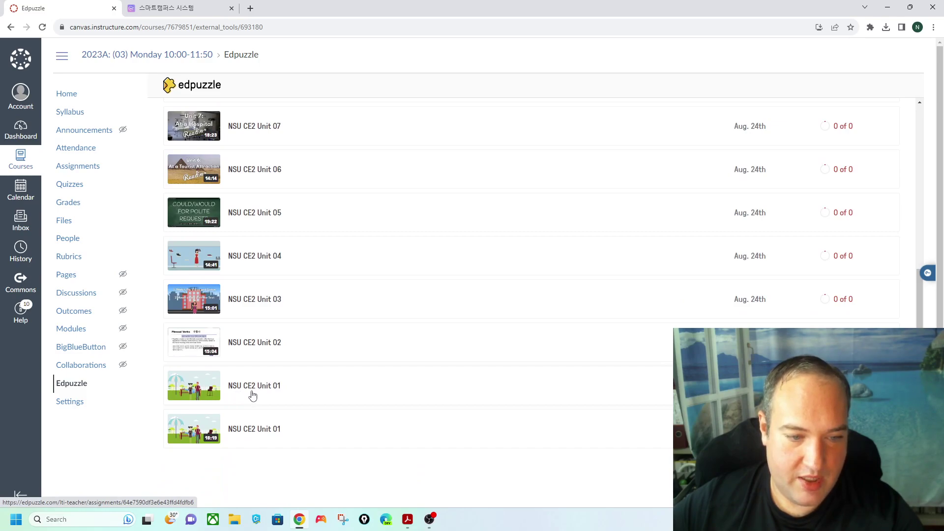
pyautogui.scroll(6, 379, 393)
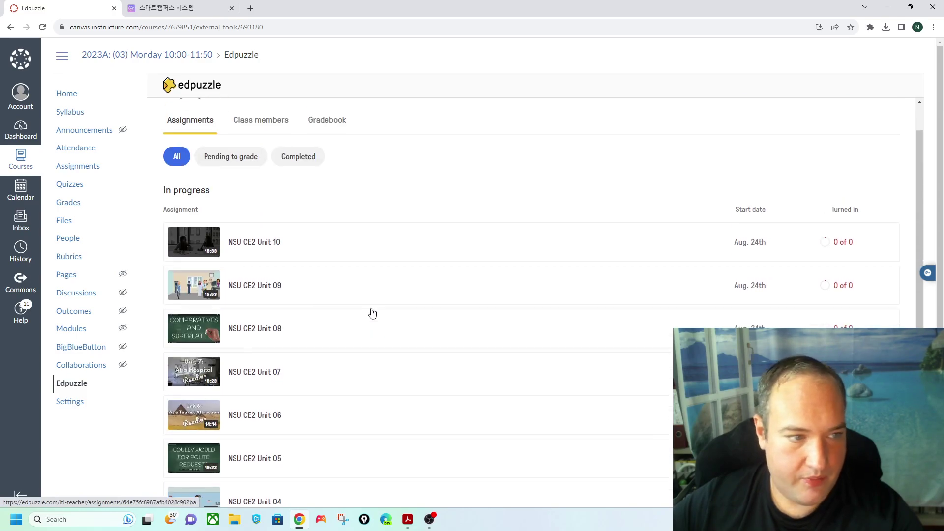
pyautogui.click(78, 166)
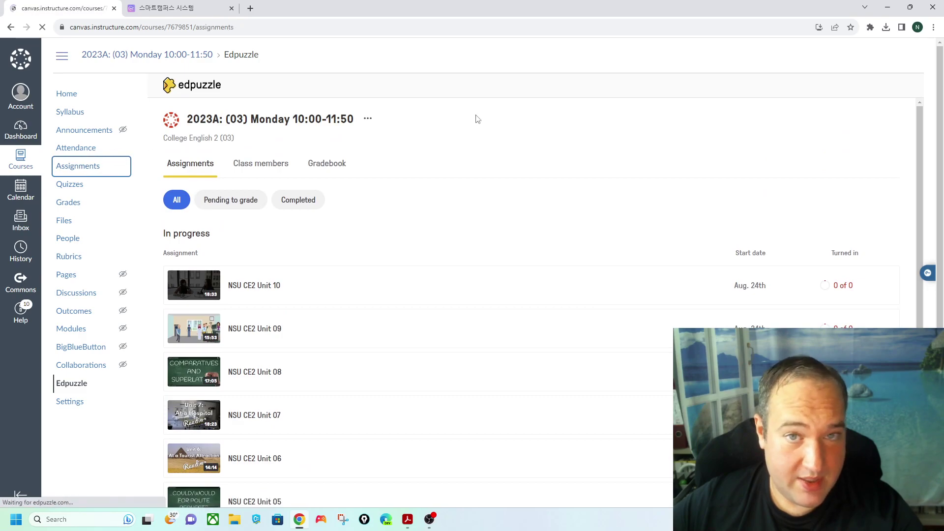
pyautogui.scroll(-16, 465, 194)
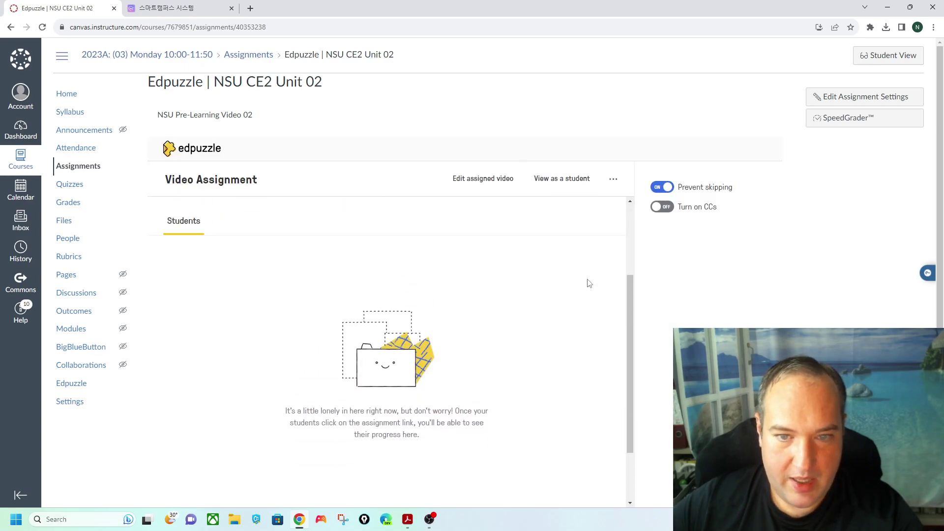
pyautogui.click(561, 179)
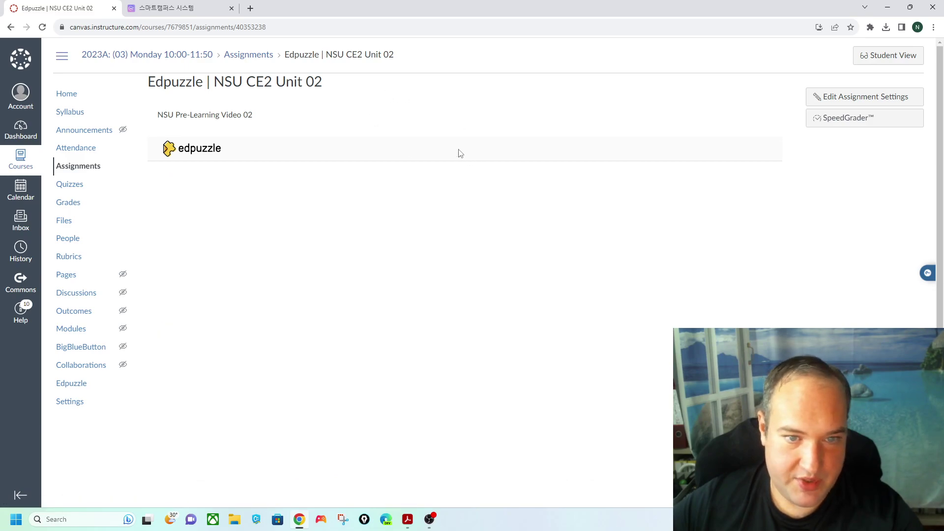
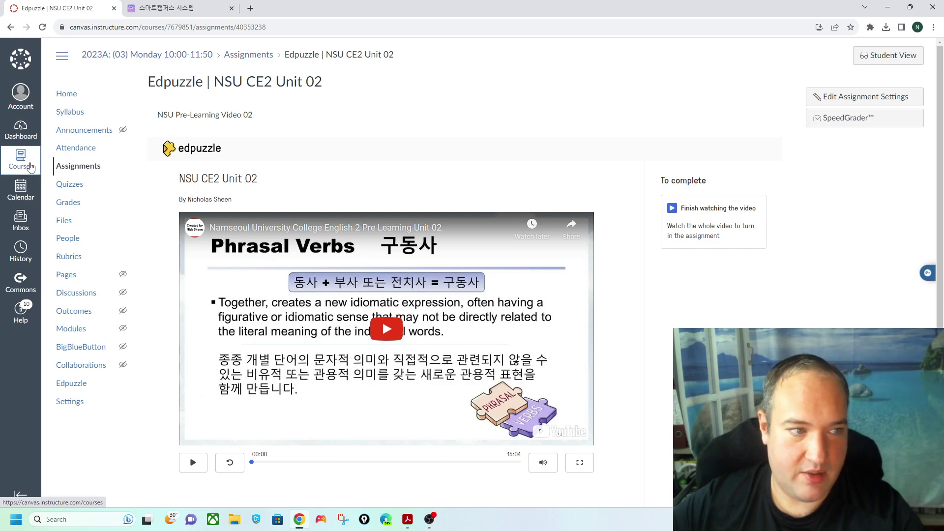
# - Go to Sample Class through Courses and view its Assignments list showing the Midterm Exam
pyautogui.click(31, 167)
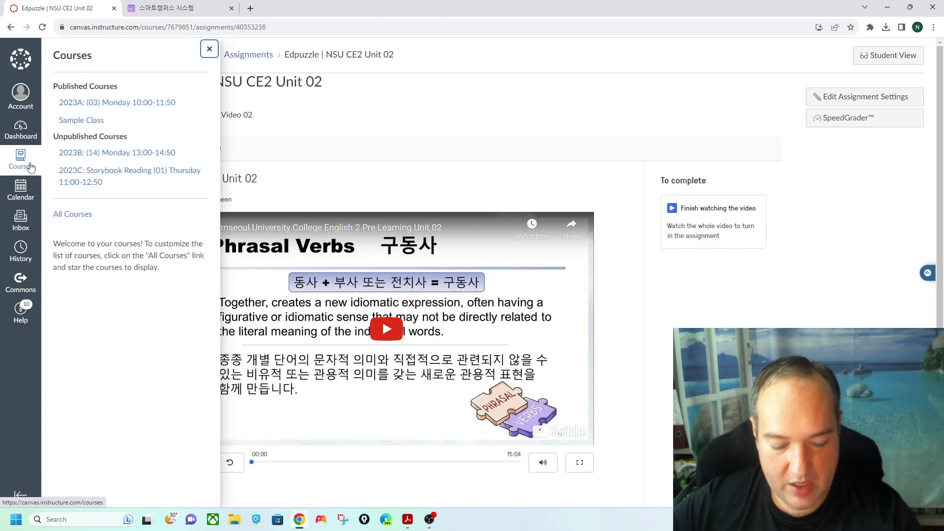
pyautogui.click(93, 121)
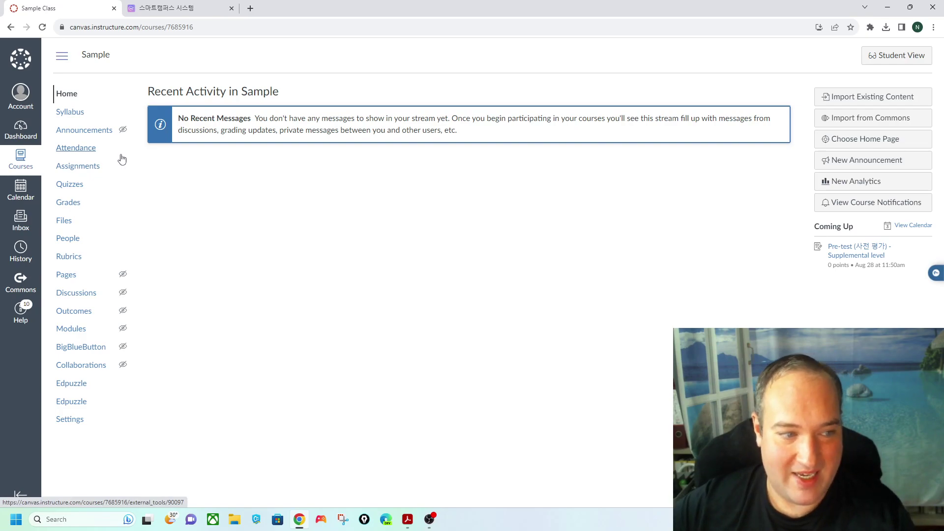
pyautogui.click(81, 167)
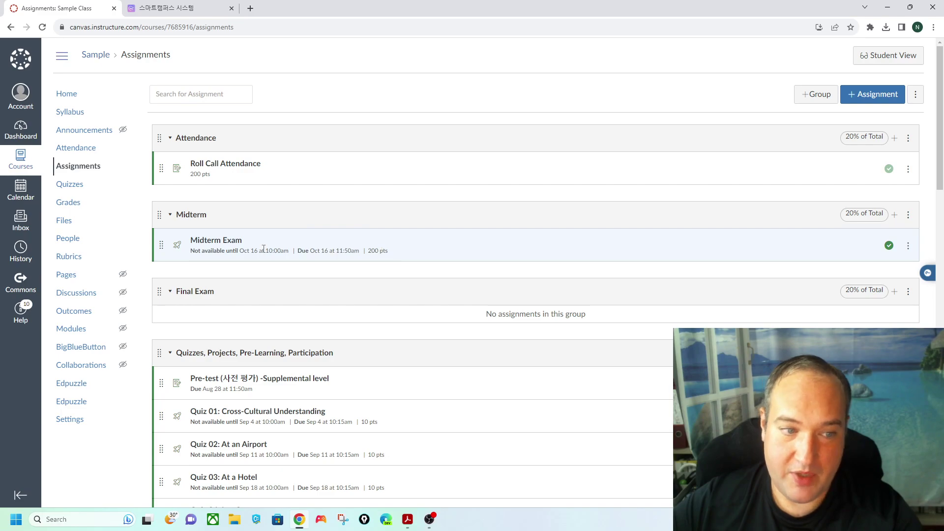
# - Edit the Midterm Exam and set its due date to Oct 17 at 10:50 AM
pyautogui.click(216, 244)
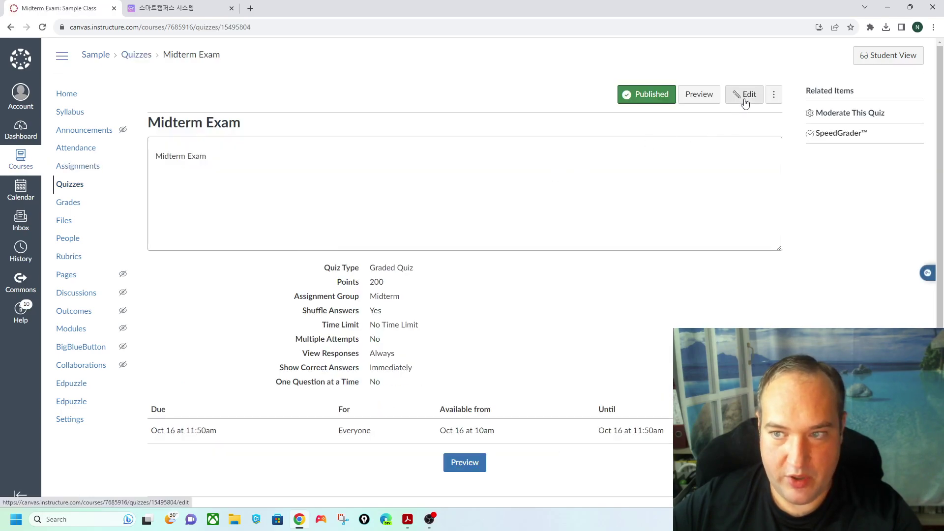
pyautogui.click(746, 103)
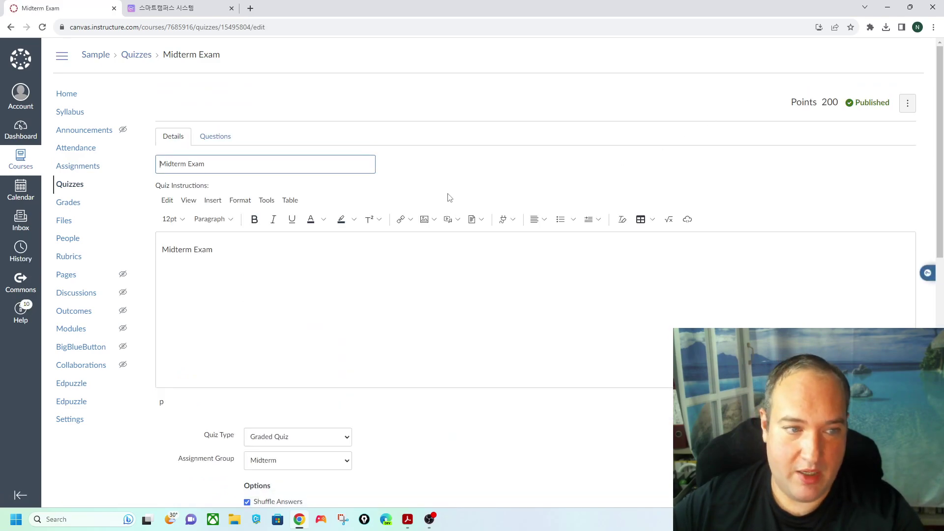
pyautogui.scroll(-10, 445, 199)
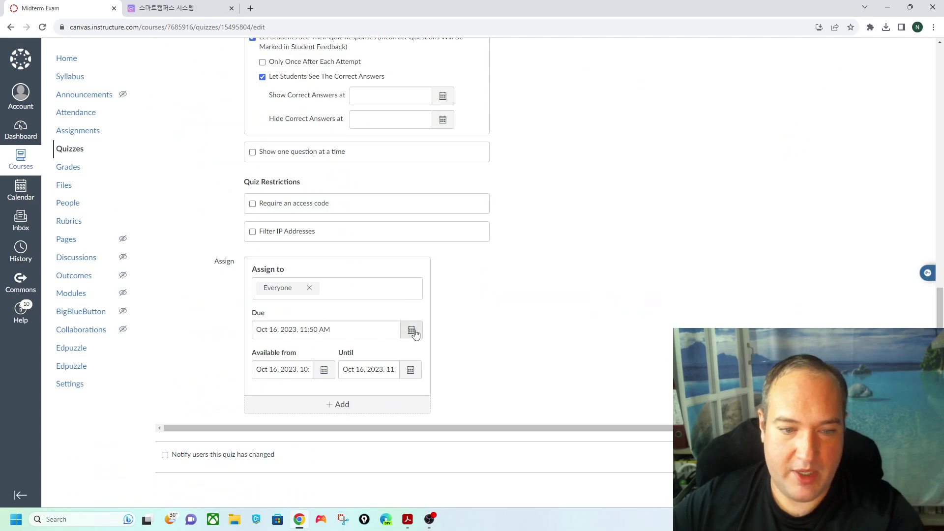
pyautogui.click(411, 330)
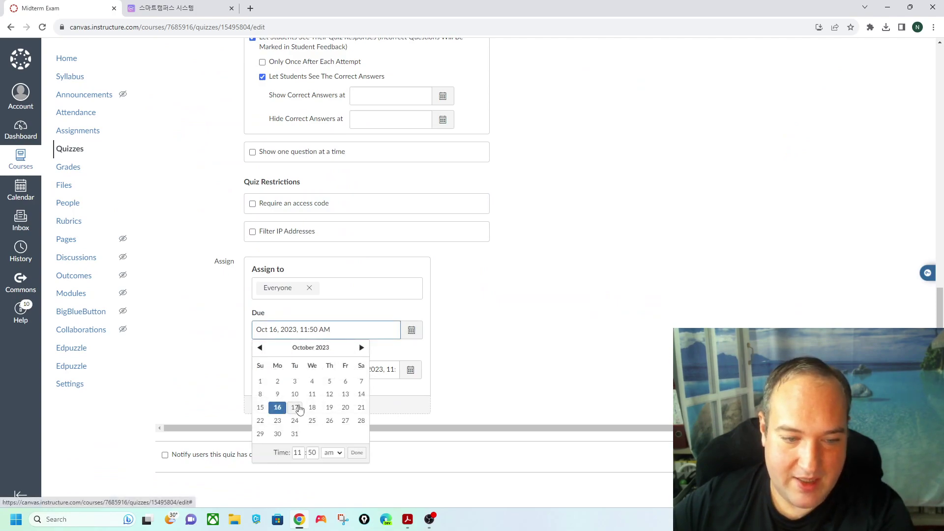
pyautogui.click(295, 408)
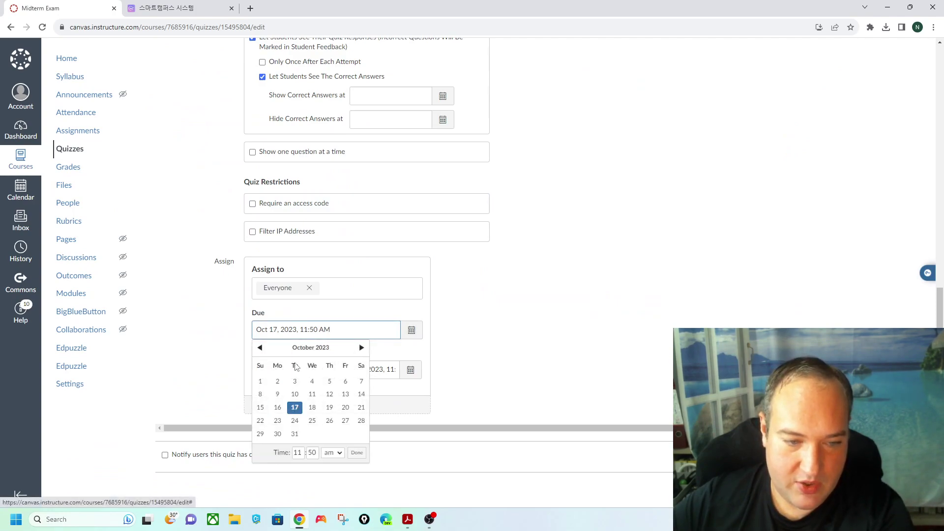
pyautogui.click(300, 453)
pyautogui.write('10')
pyautogui.click(357, 453)
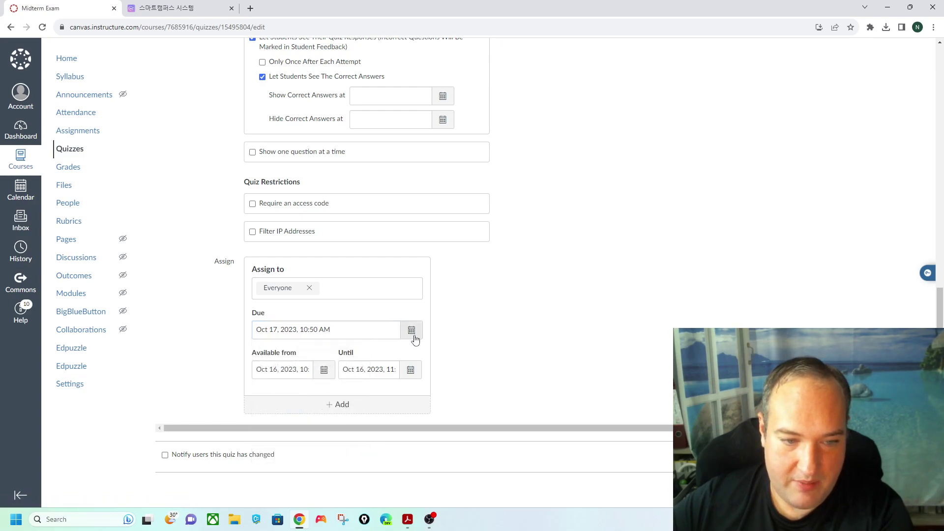
# - Set the Midterm Exam's available-from date to Oct 17 at 9 AM
pyautogui.click(322, 372)
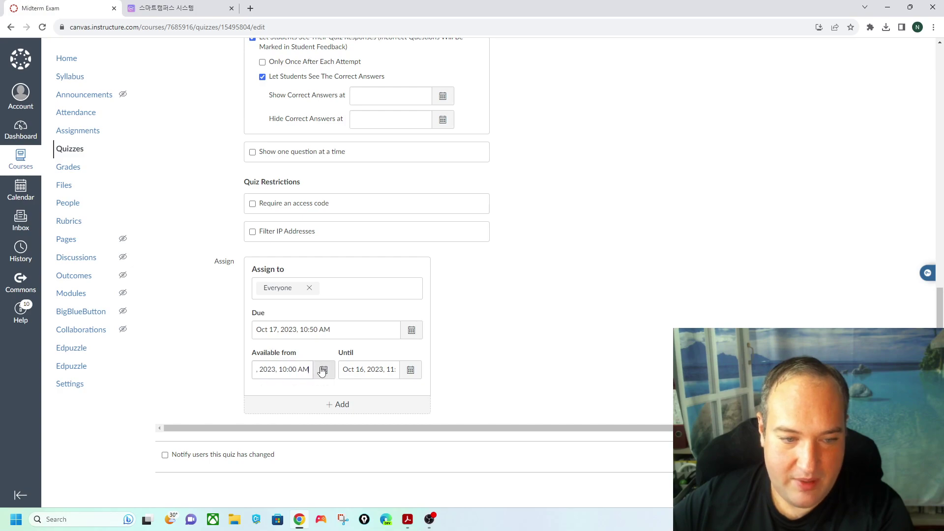
pyautogui.click(294, 447)
pyautogui.click(297, 492)
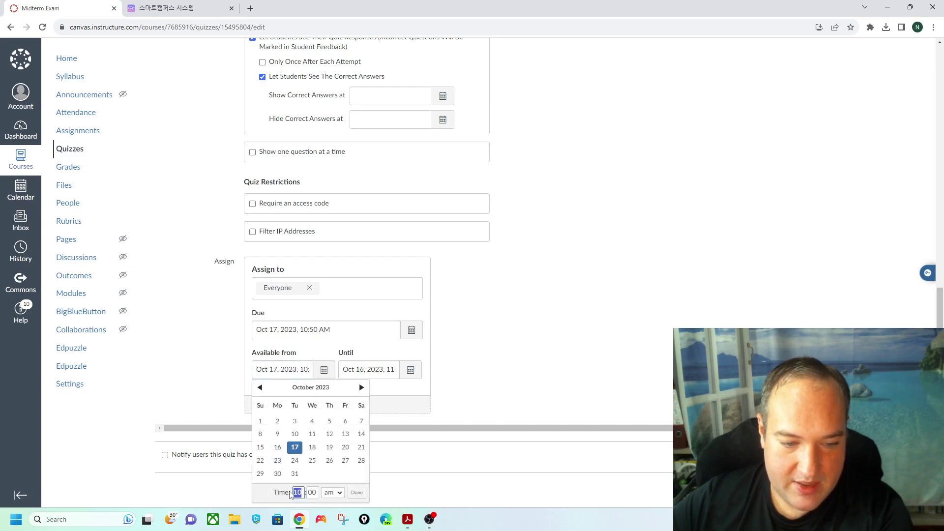
pyautogui.write('9')
pyautogui.click(357, 492)
# - Set the until date to Oct 17 at 10:50 AM, save the quiz, and return to Assignments
pyautogui.click(410, 369)
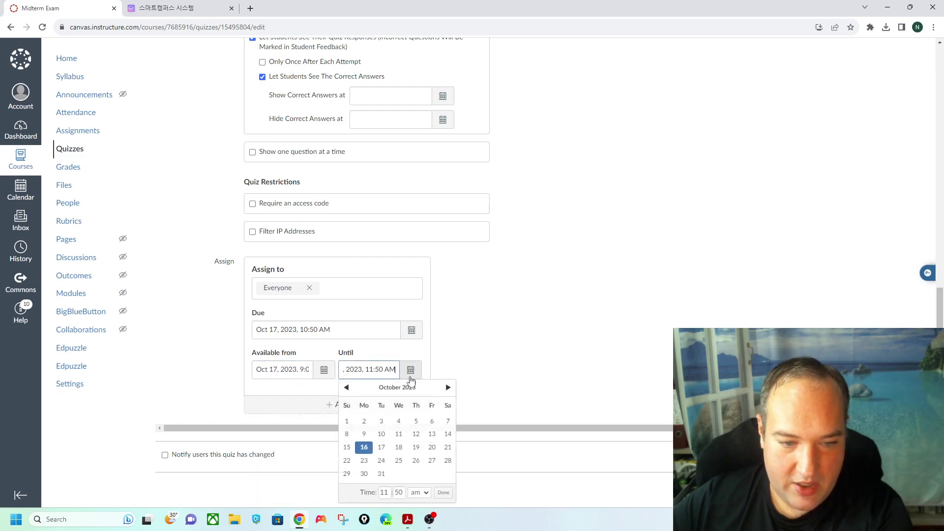
pyautogui.click(381, 447)
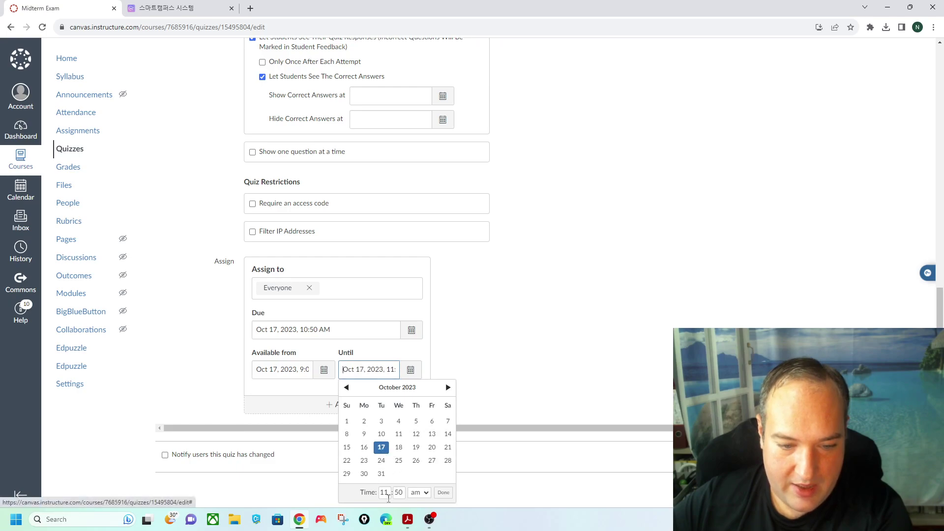
pyautogui.click(363, 494)
pyautogui.click(443, 493)
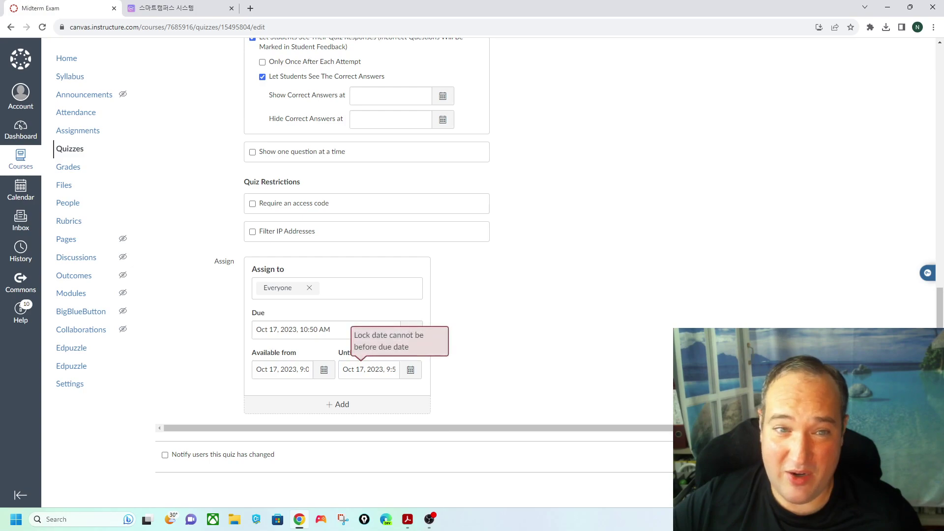
pyautogui.click(410, 371)
pyautogui.click(373, 495)
pyautogui.write('10')
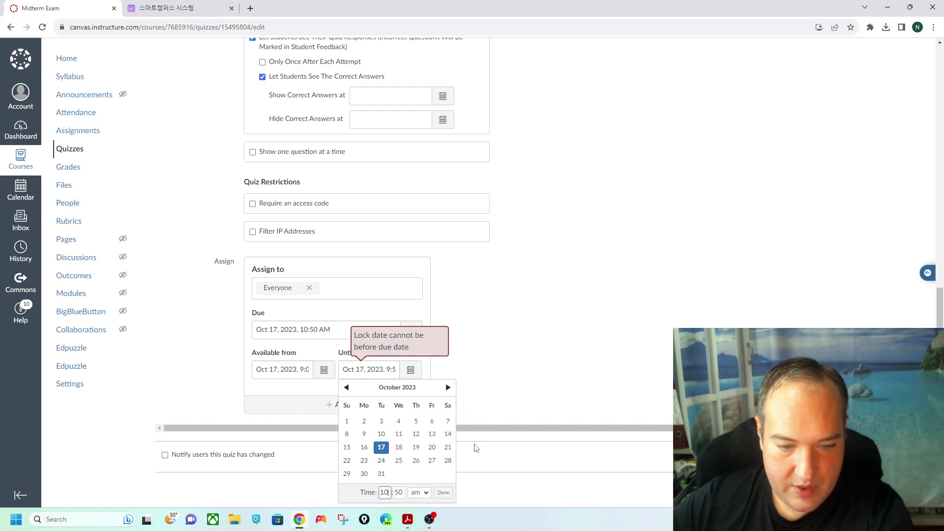
pyautogui.click(443, 494)
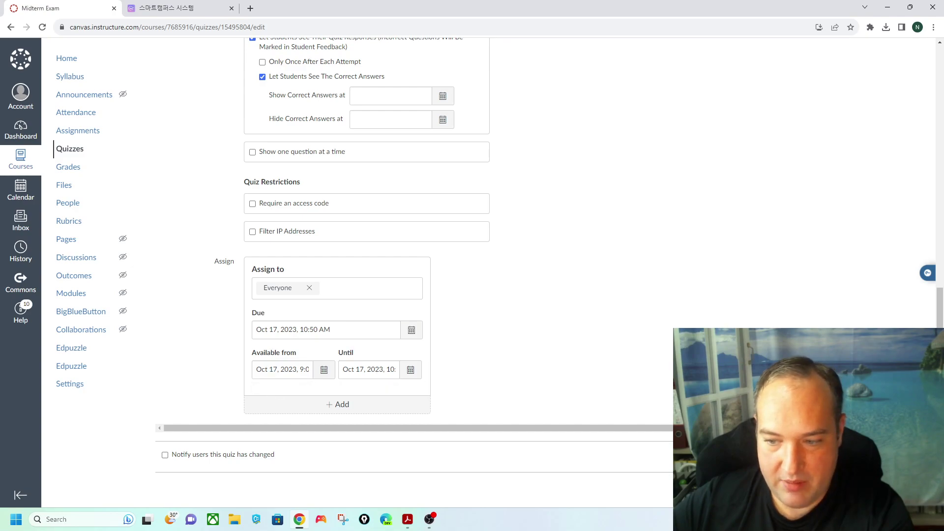
pyautogui.press('Return')
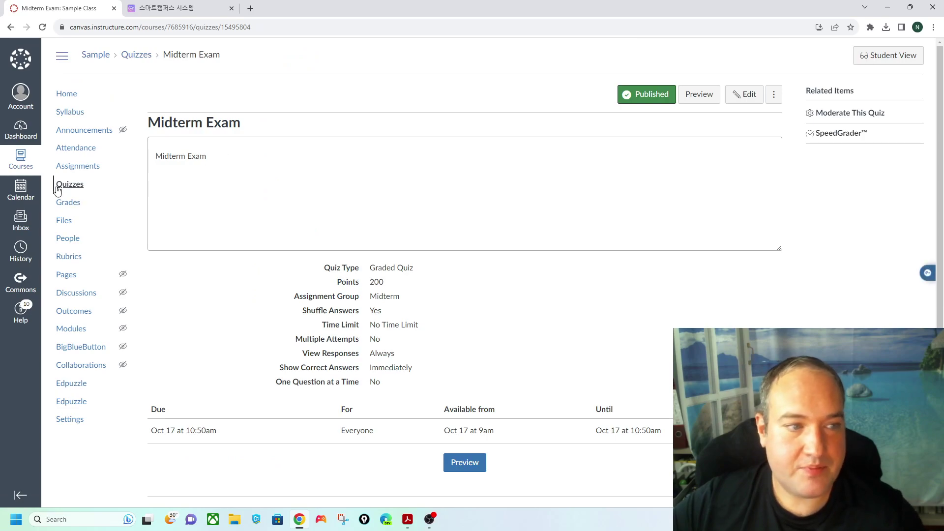
pyautogui.click(77, 167)
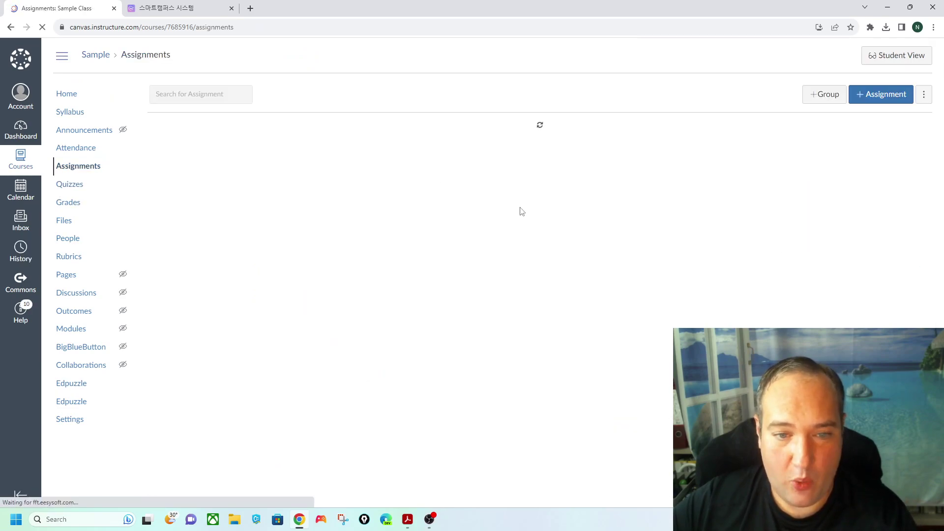
# - Verify in the Assignments list that the Midterm Exam is now due Oct 17, then go to the Calendar
pyautogui.scroll(-3, 541, 295)
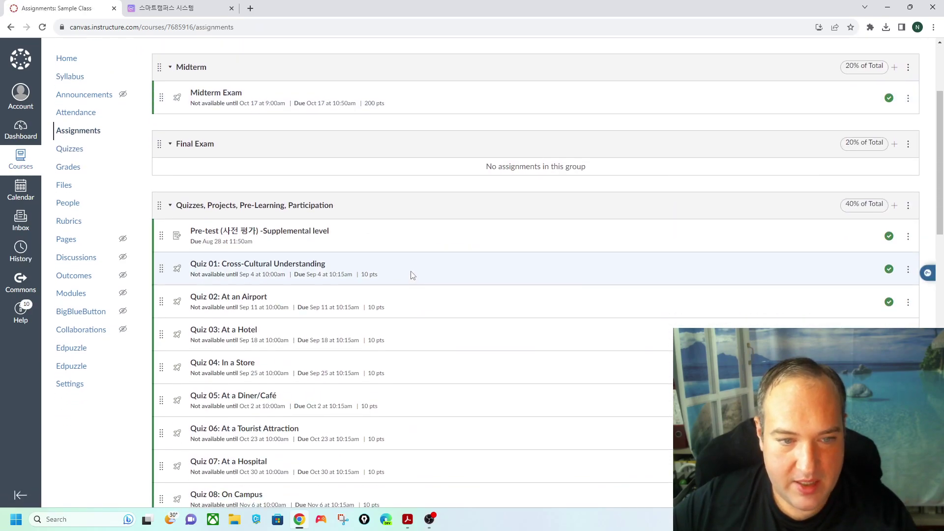
pyautogui.scroll(-4, 336, 295)
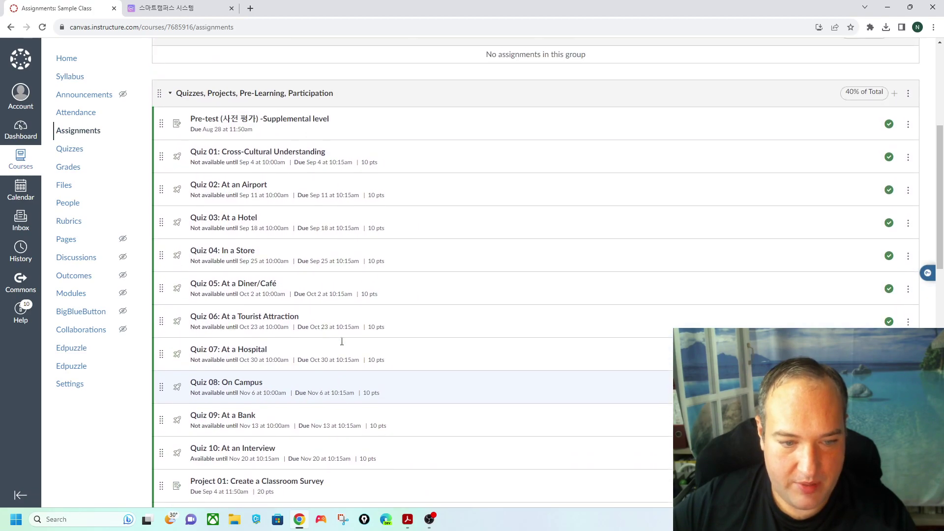
pyautogui.scroll(4, 337, 326)
pyautogui.scroll(-3, 330, 320)
pyautogui.scroll(2, 331, 307)
pyautogui.scroll(4, 331, 304)
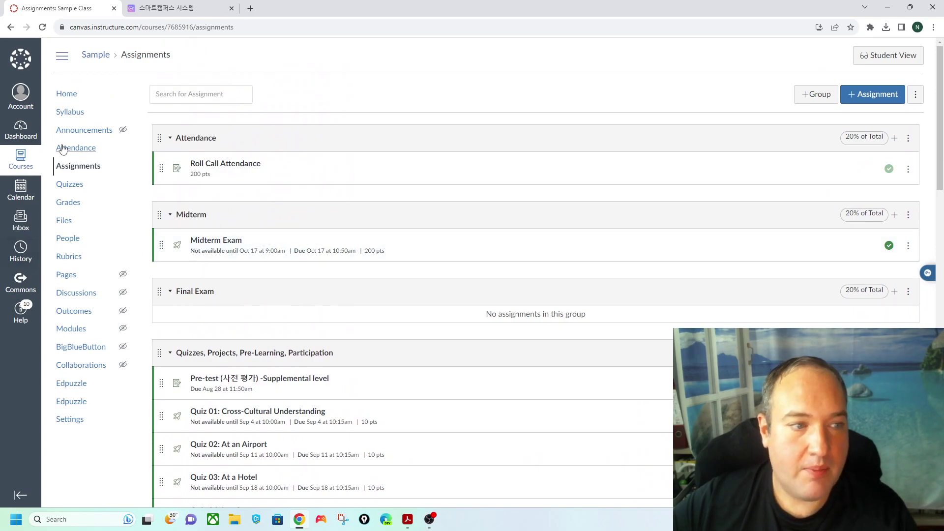
pyautogui.click(24, 190)
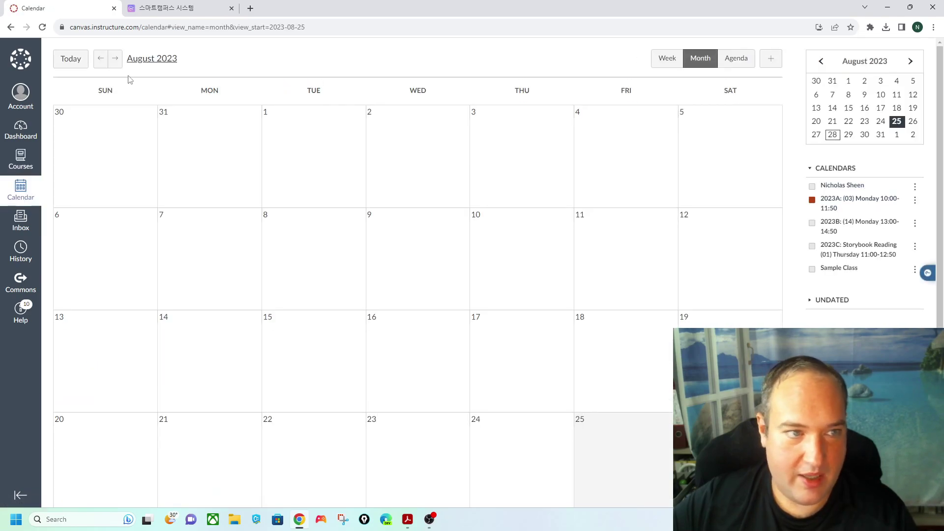
pyautogui.click(115, 58)
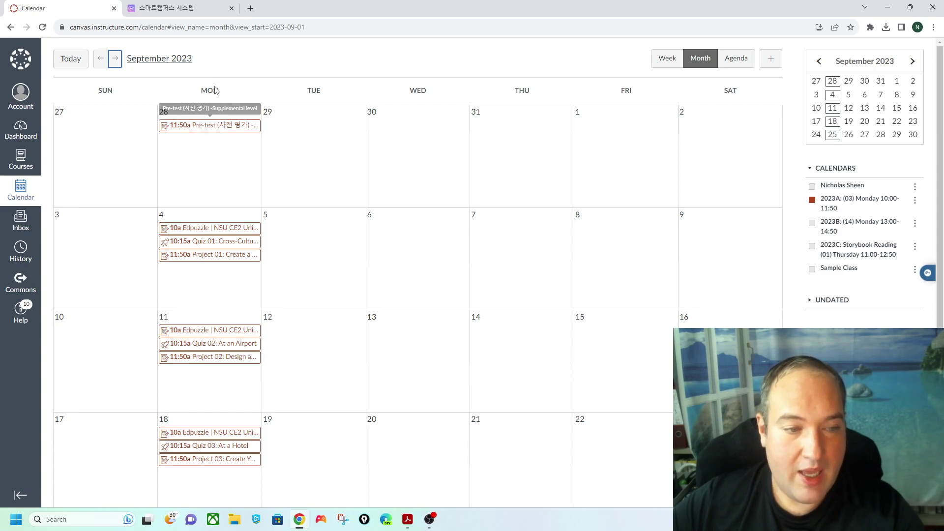
pyautogui.click(229, 129)
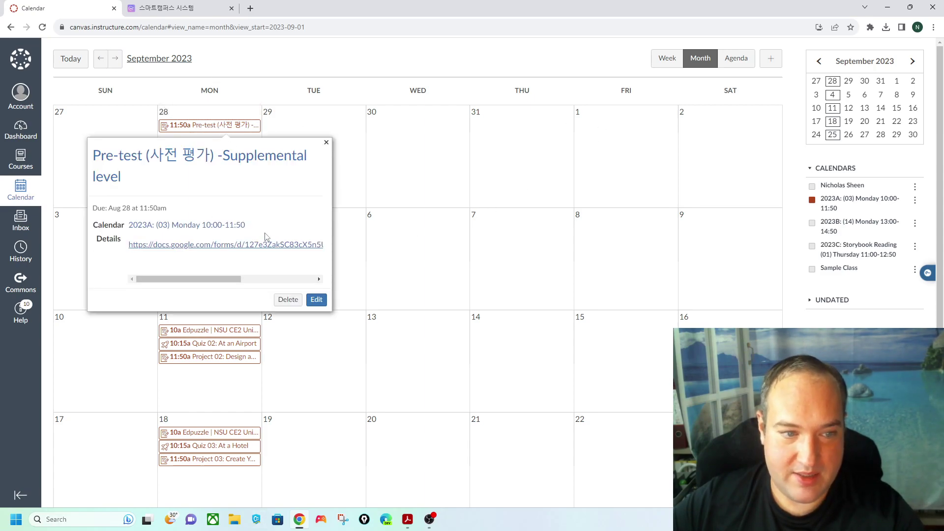
pyautogui.moveTo(173, 282); pyautogui.dragTo(147, 290)
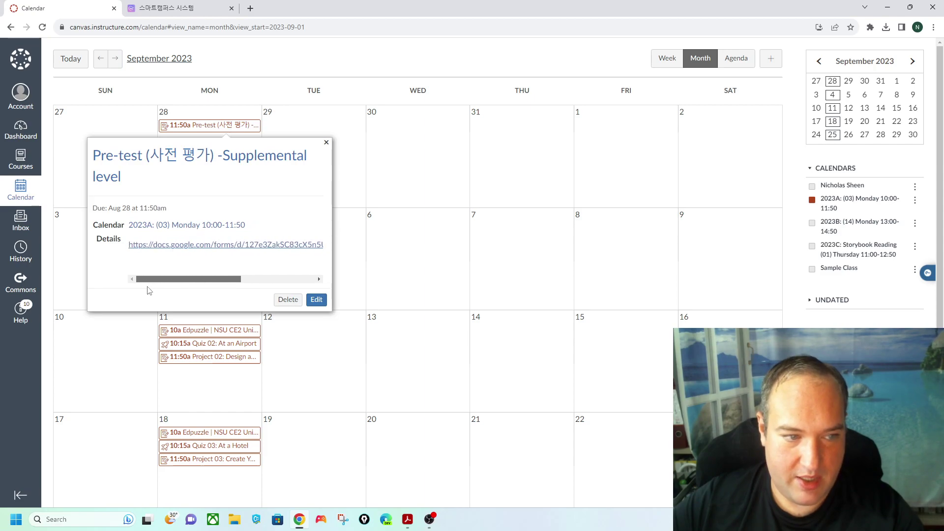
pyautogui.click(326, 143)
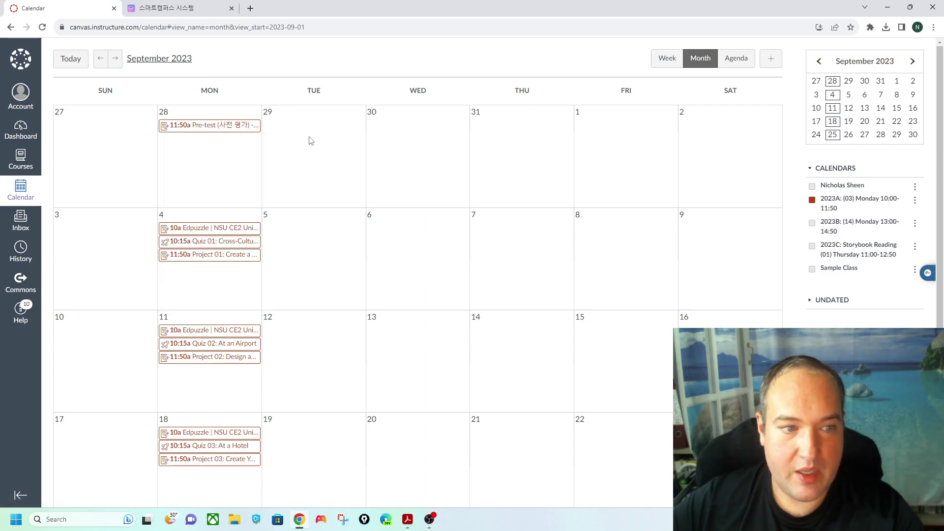
pyautogui.click(220, 233)
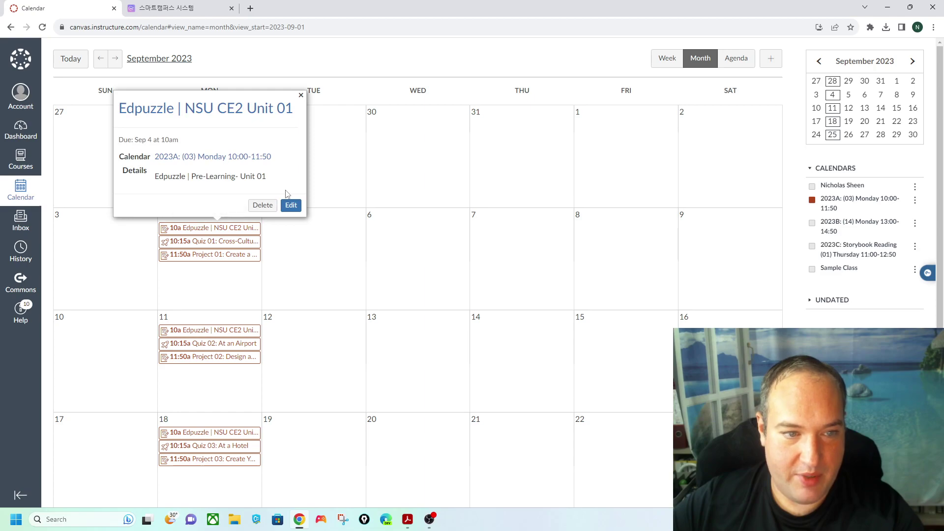
pyautogui.click(300, 95)
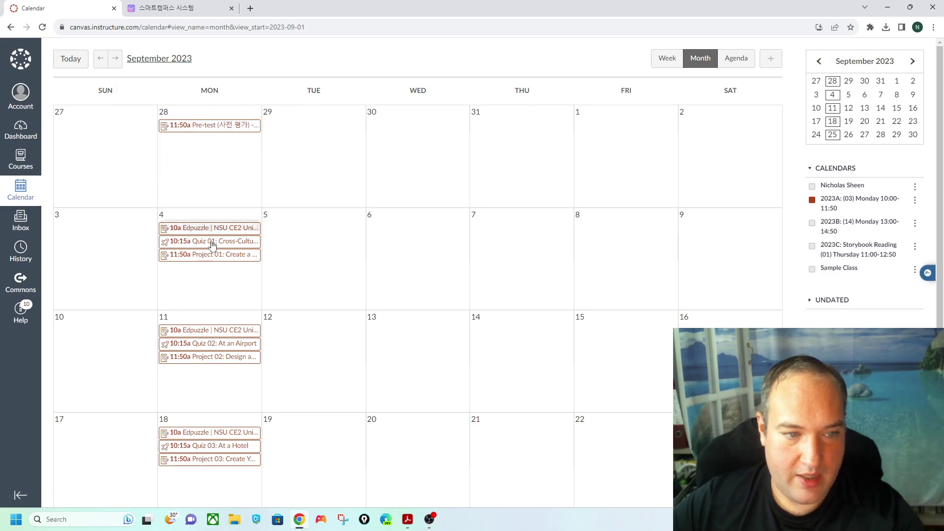
pyautogui.click(212, 243)
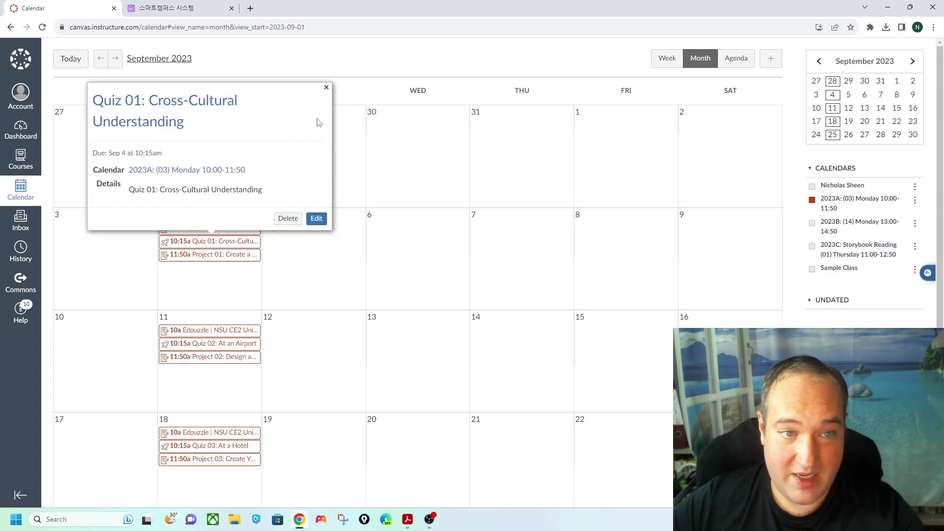
pyautogui.click(326, 88)
pyautogui.click(219, 255)
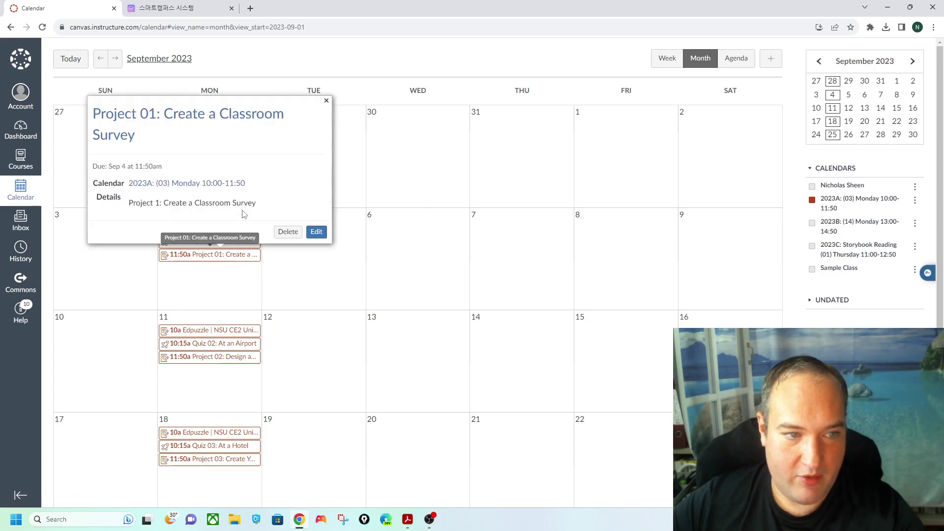
pyautogui.click(326, 104)
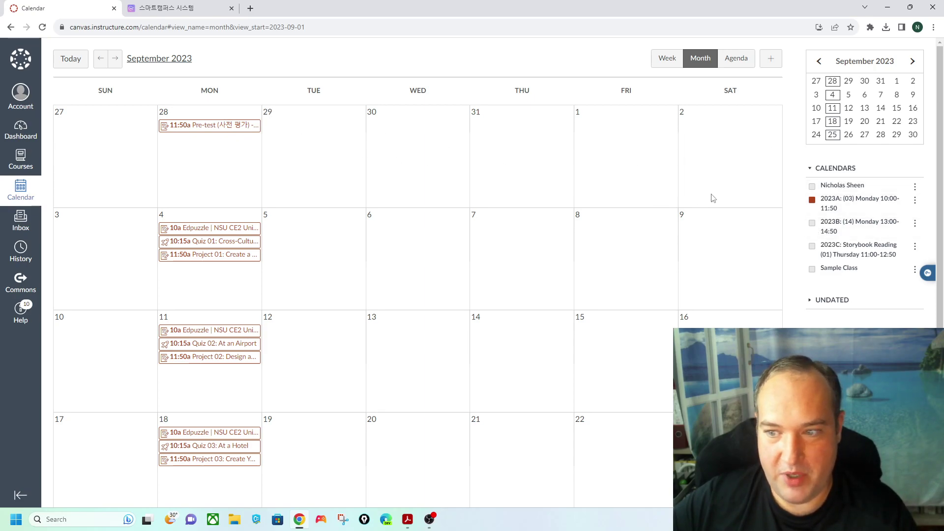
# - Add the 2023B course's events to the calendar and advance to October 2023
pyautogui.click(812, 224)
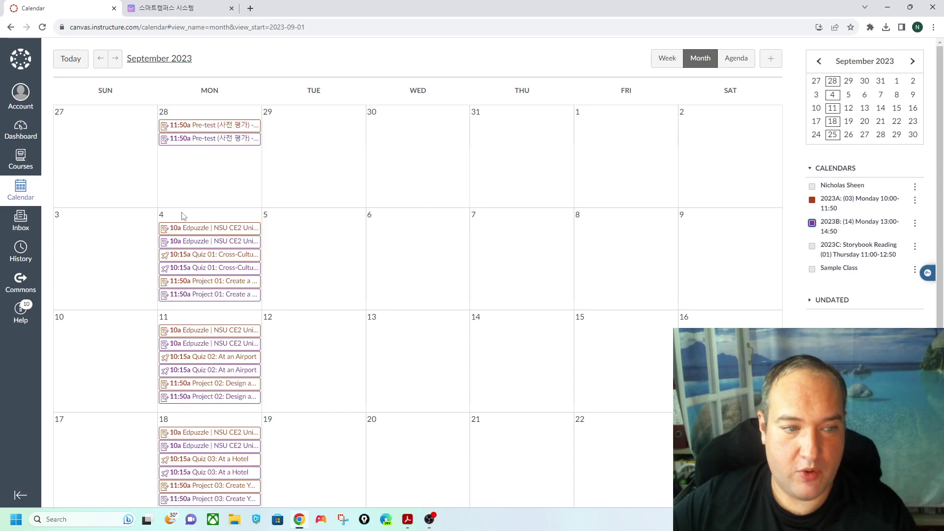
pyautogui.scroll(-3, 251, 293)
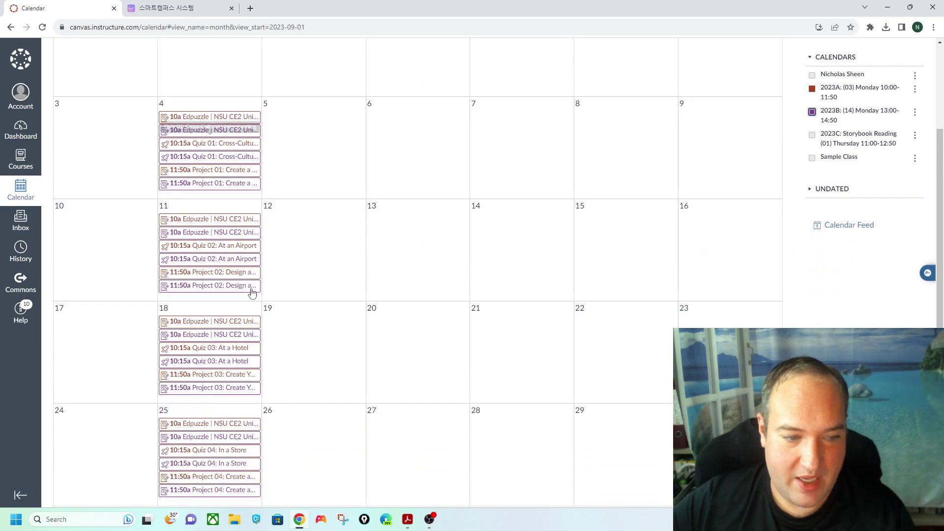
pyautogui.scroll(3, 308, 268)
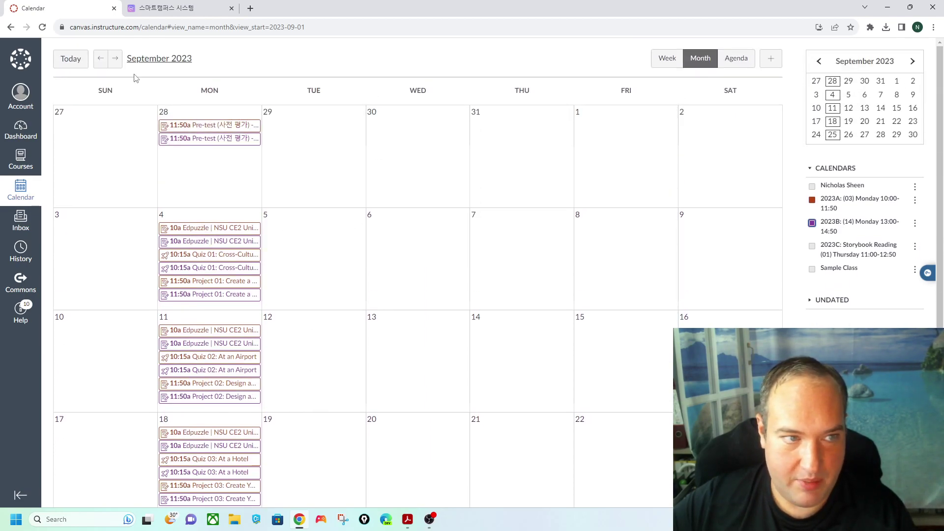
pyautogui.click(115, 58)
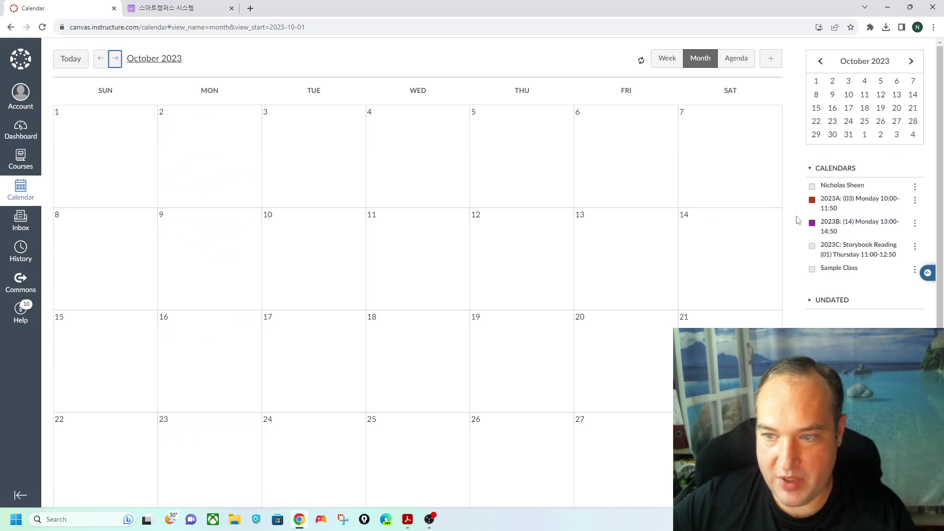
# - Hide 2023B and briefly show Sample Class events to compare with 2023A's schedule
pyautogui.click(811, 224)
pyautogui.click(812, 269)
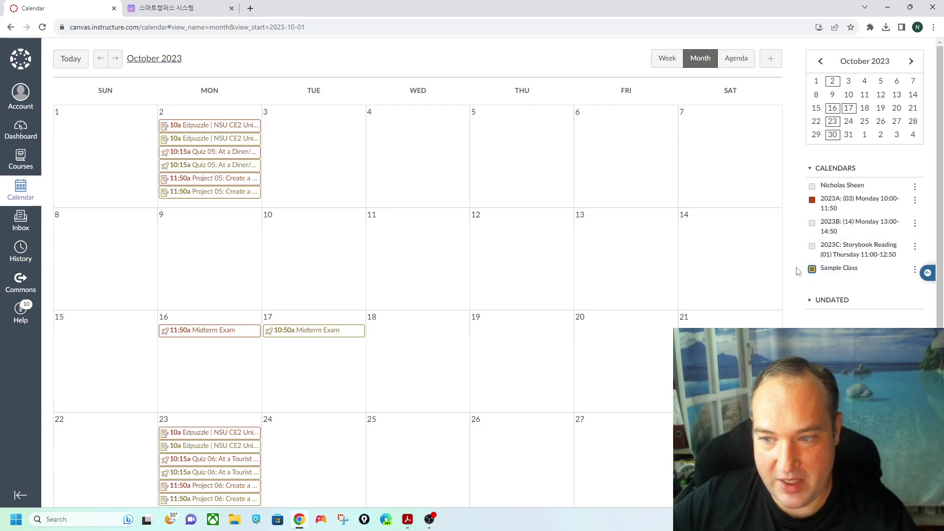
pyautogui.click(812, 269)
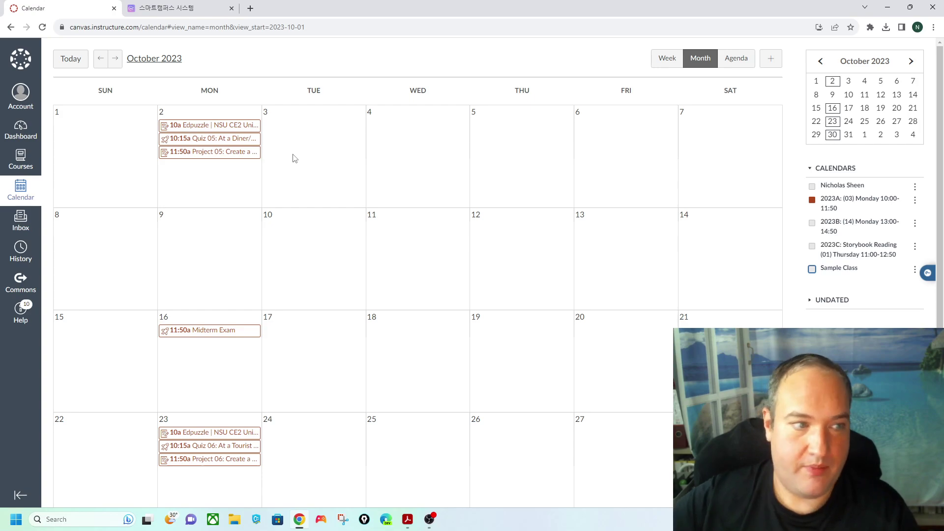
pyautogui.click(20, 159)
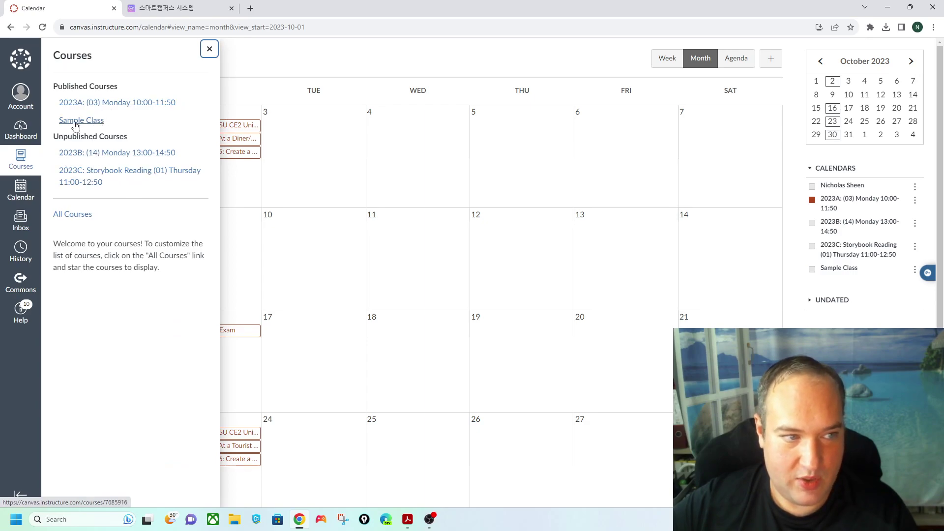
# - Review the 2023A Copy this Course options, toggling Adjust events and due dates, then return without copying
pyautogui.click(134, 103)
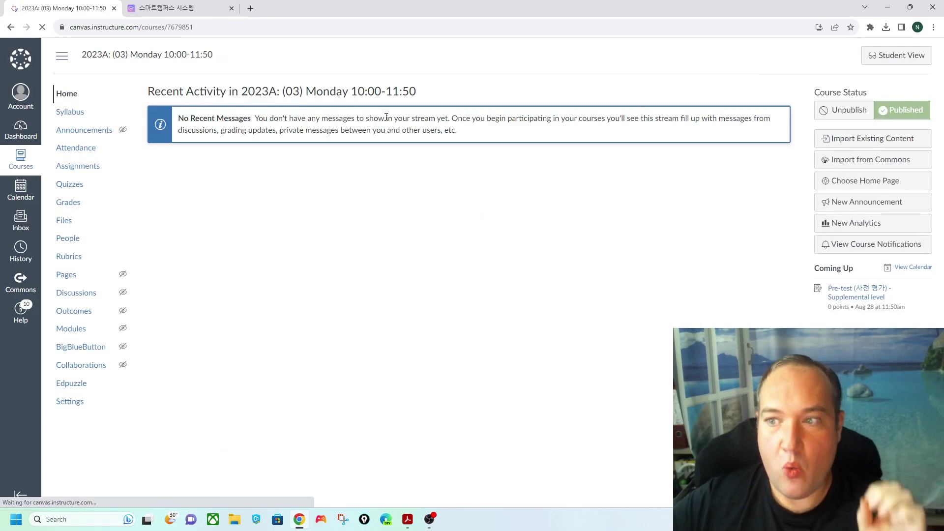
pyautogui.click(79, 402)
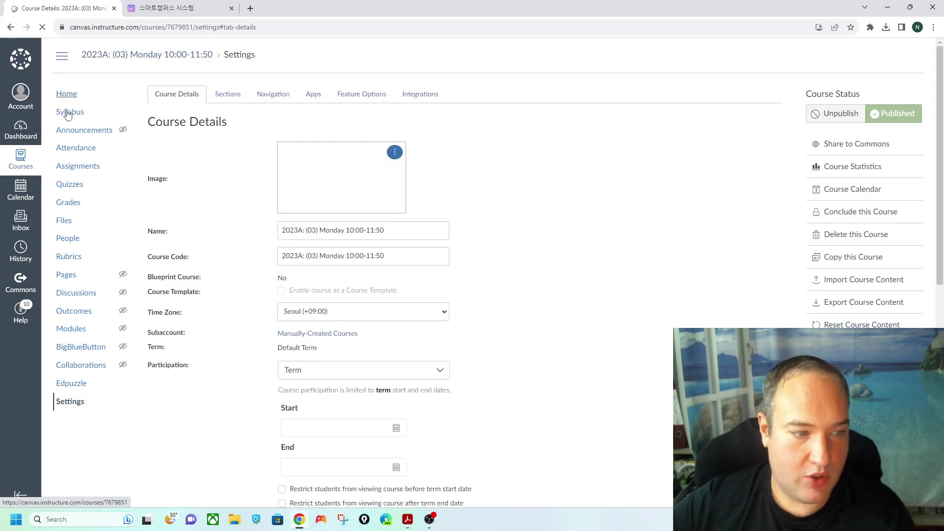
pyautogui.click(839, 260)
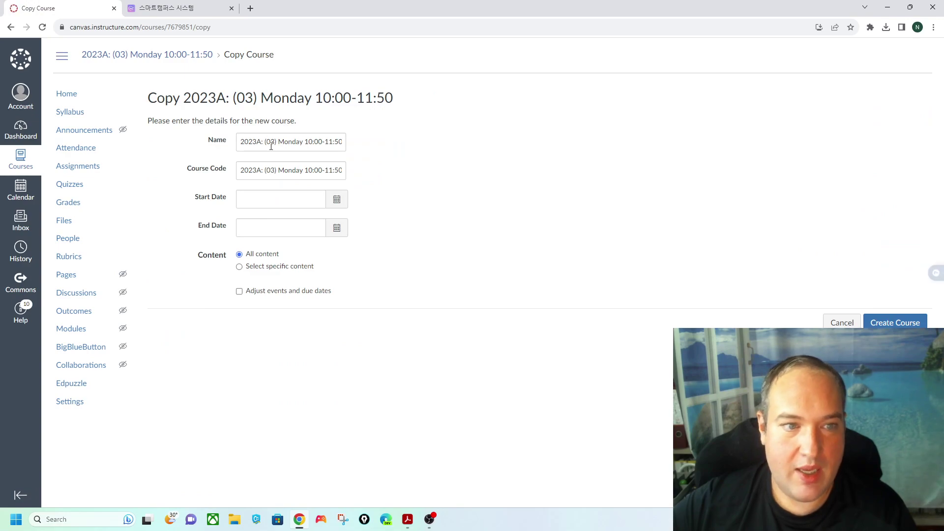
pyautogui.click(279, 293)
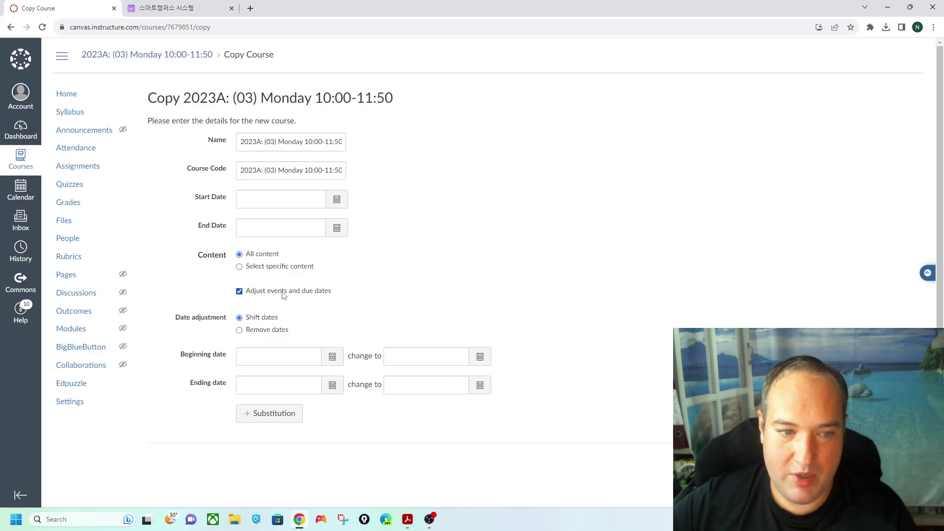
pyautogui.click(283, 293)
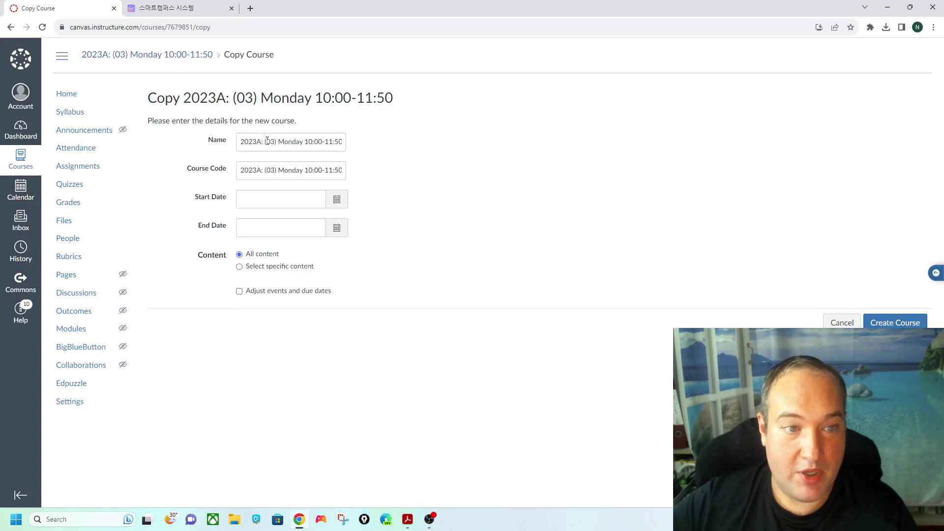
pyautogui.moveTo(267, 141); pyautogui.dragTo(274, 142)
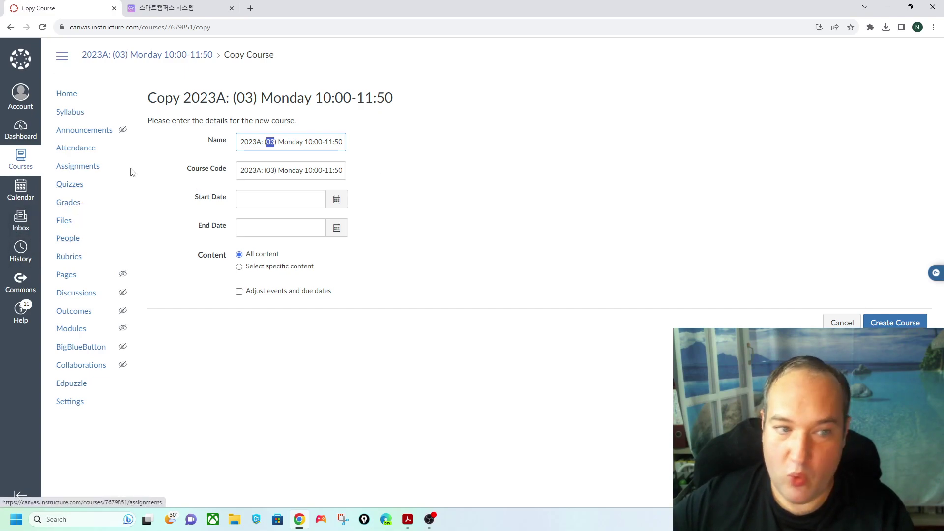
pyautogui.click(21, 158)
pyautogui.click(91, 104)
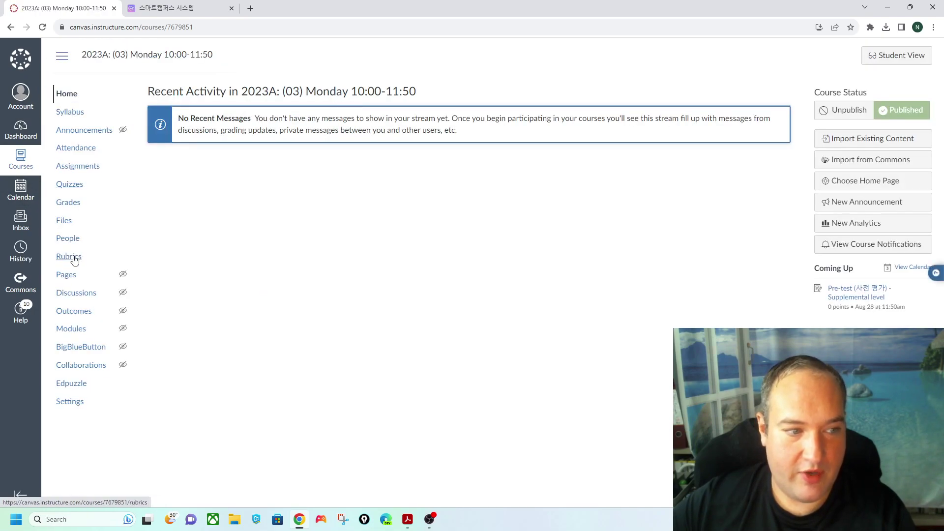
# - In People, view the Project 10 Groups set, then the Project 02 Groups set with no unassigned students
pyautogui.click(69, 239)
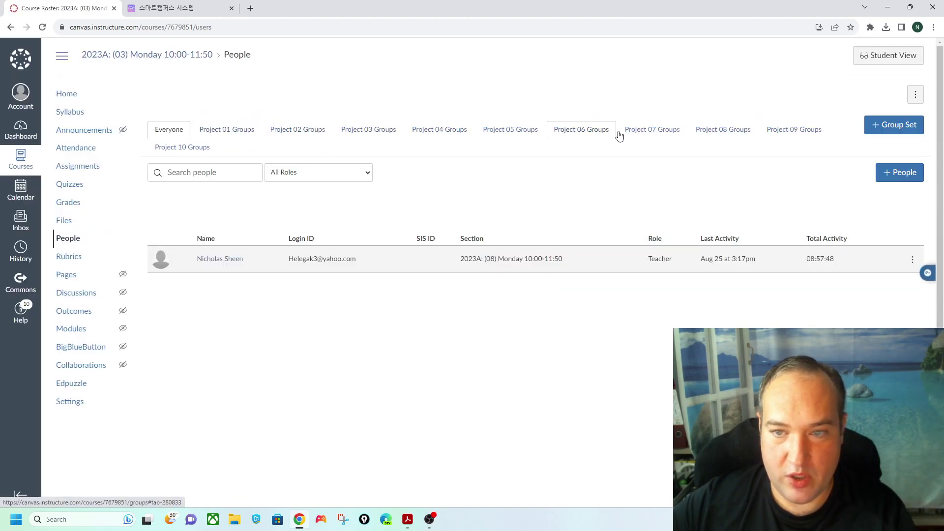
pyautogui.click(204, 150)
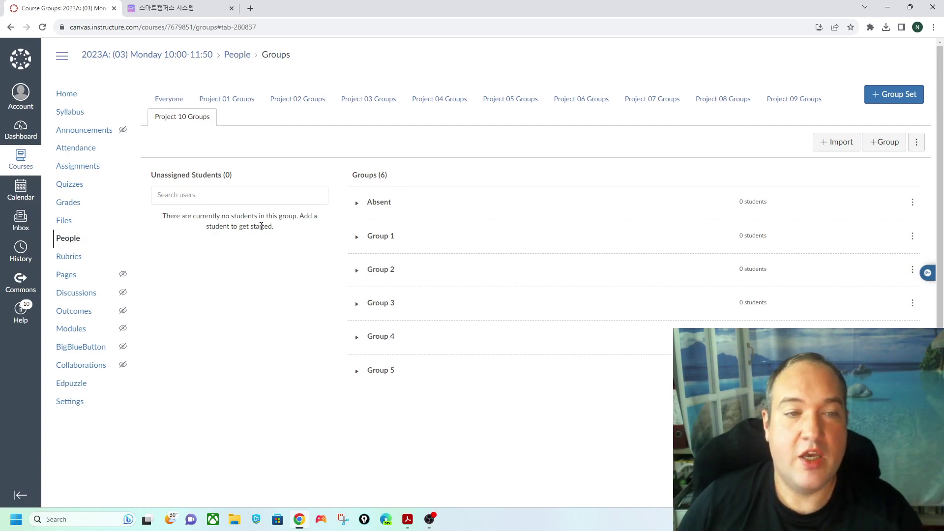
pyautogui.click(302, 101)
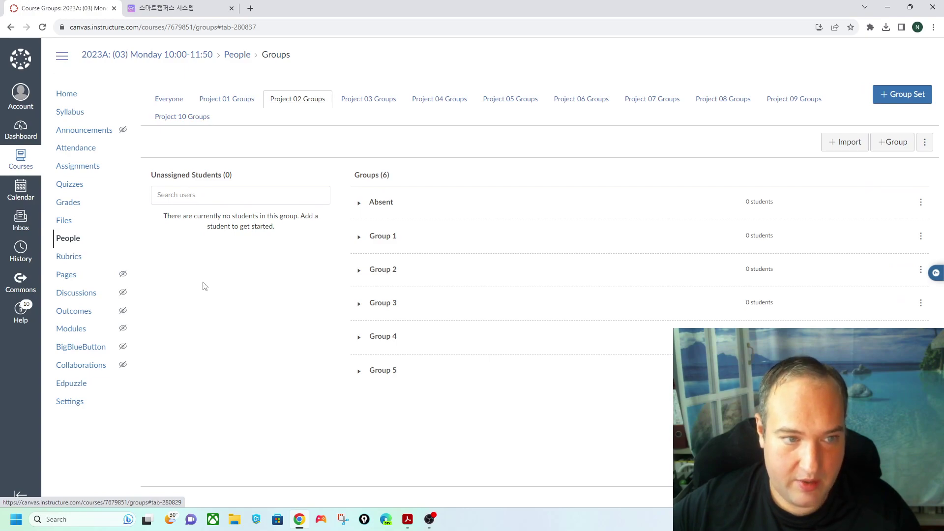
pyautogui.moveTo(222, 173); pyautogui.dragTo(237, 176)
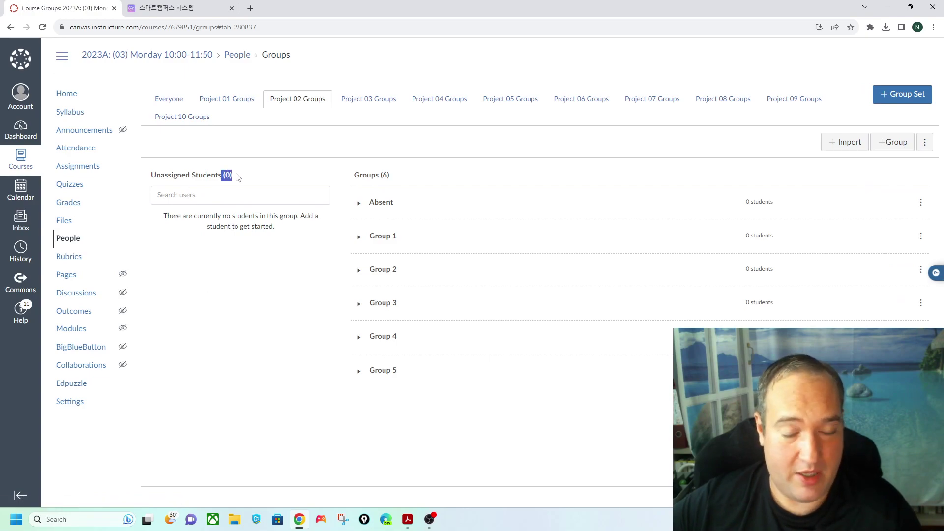